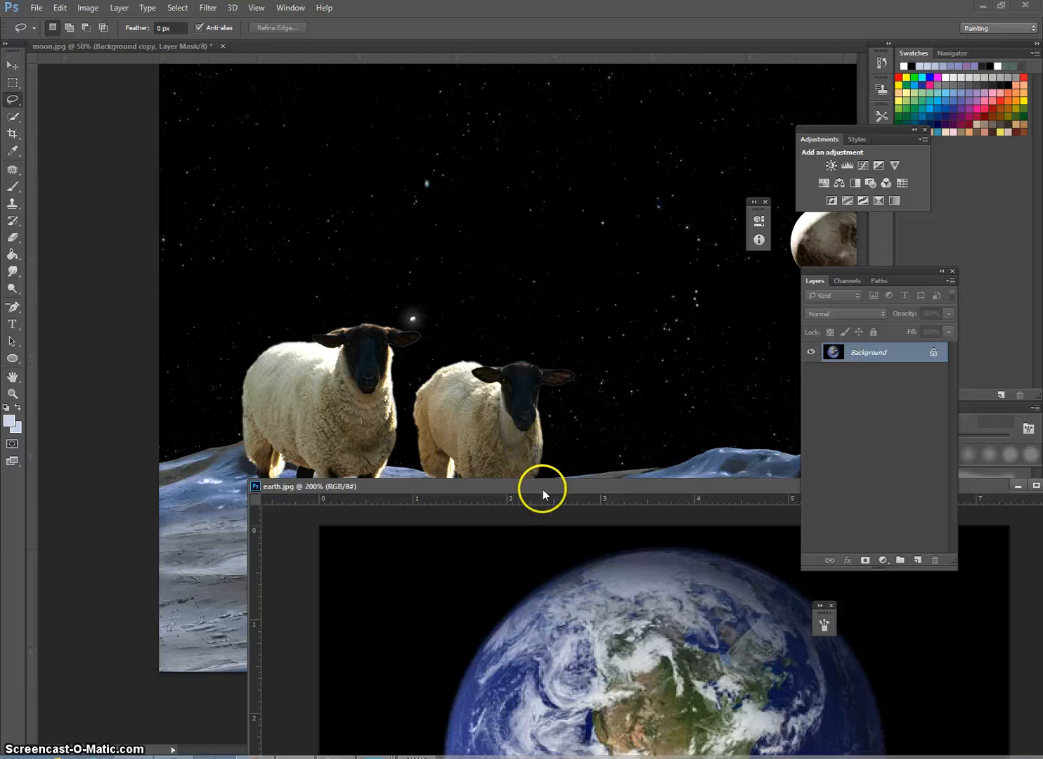
Bring the earth.jpg window fully into view and resample the image to a resolution of 300 pixels/inch
{"action": "left_click_drag", "start_coordinate": [542, 490], "coordinate": [357, 93]}
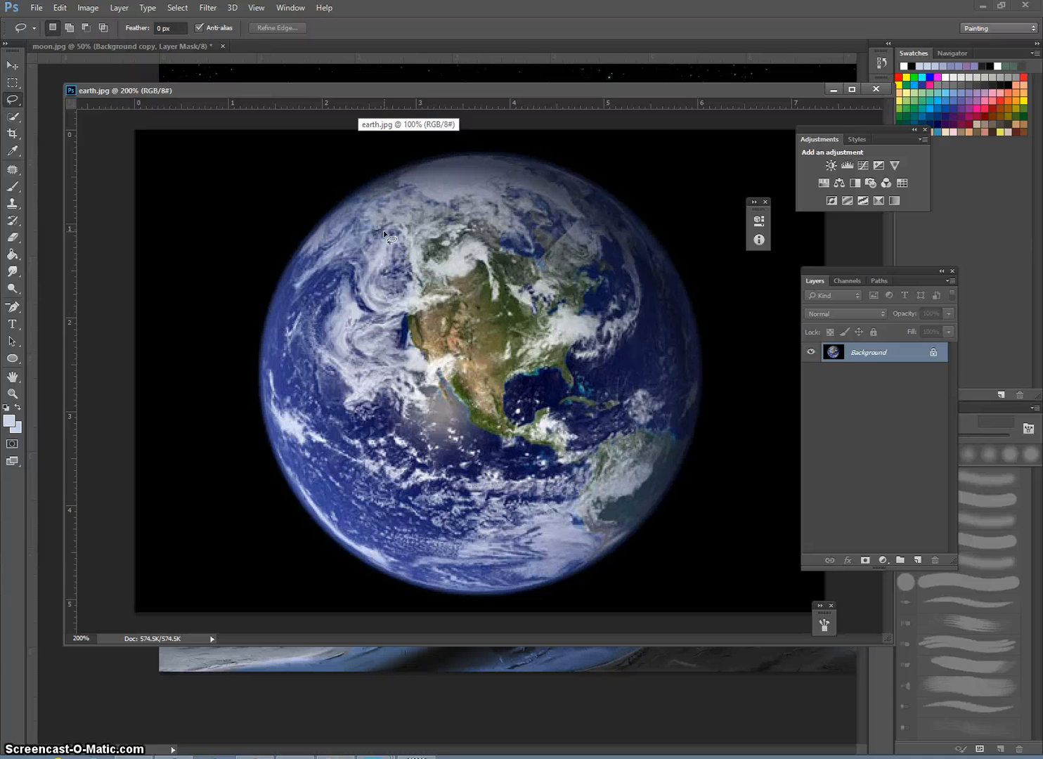
{"action": "left_click", "coordinate": [88, 8]}
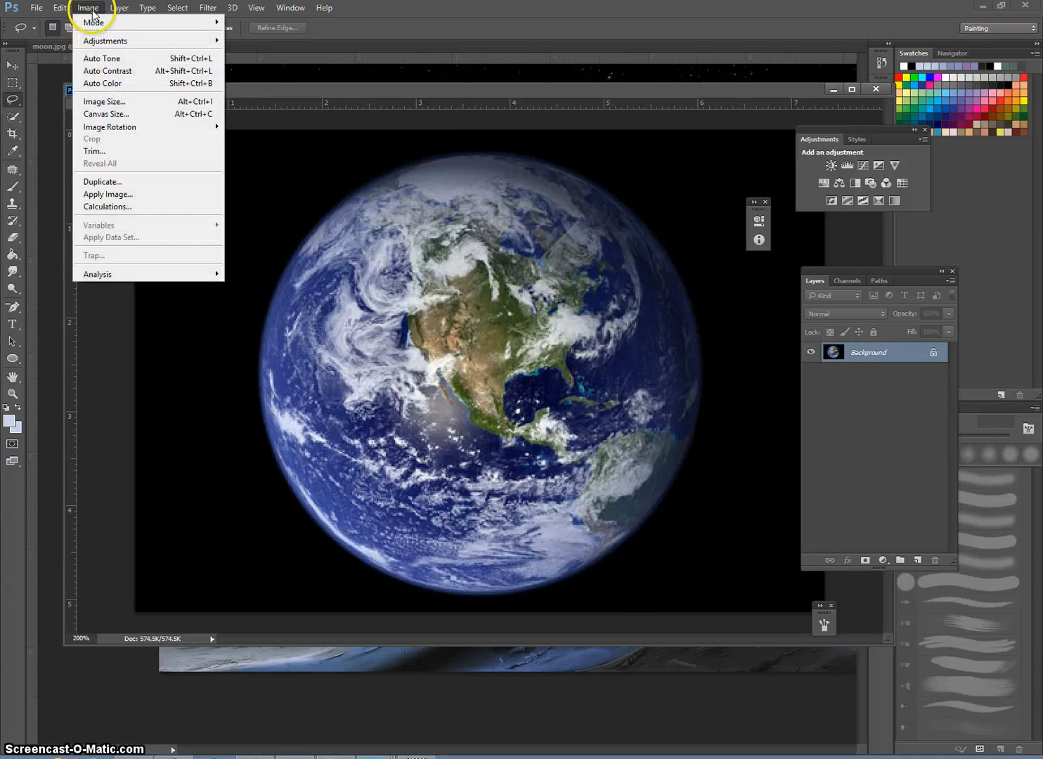
{"action": "left_click", "coordinate": [125, 103]}
{"action": "left_click", "coordinate": [361, 210]}
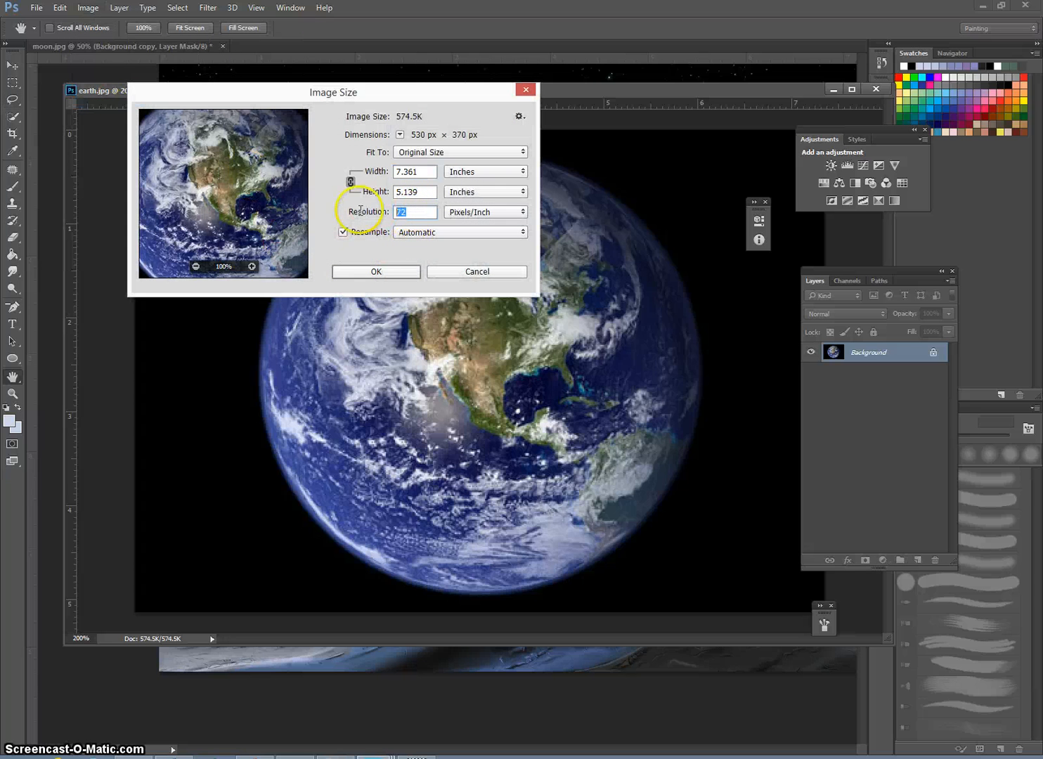
{"action": "type", "text": "300"}
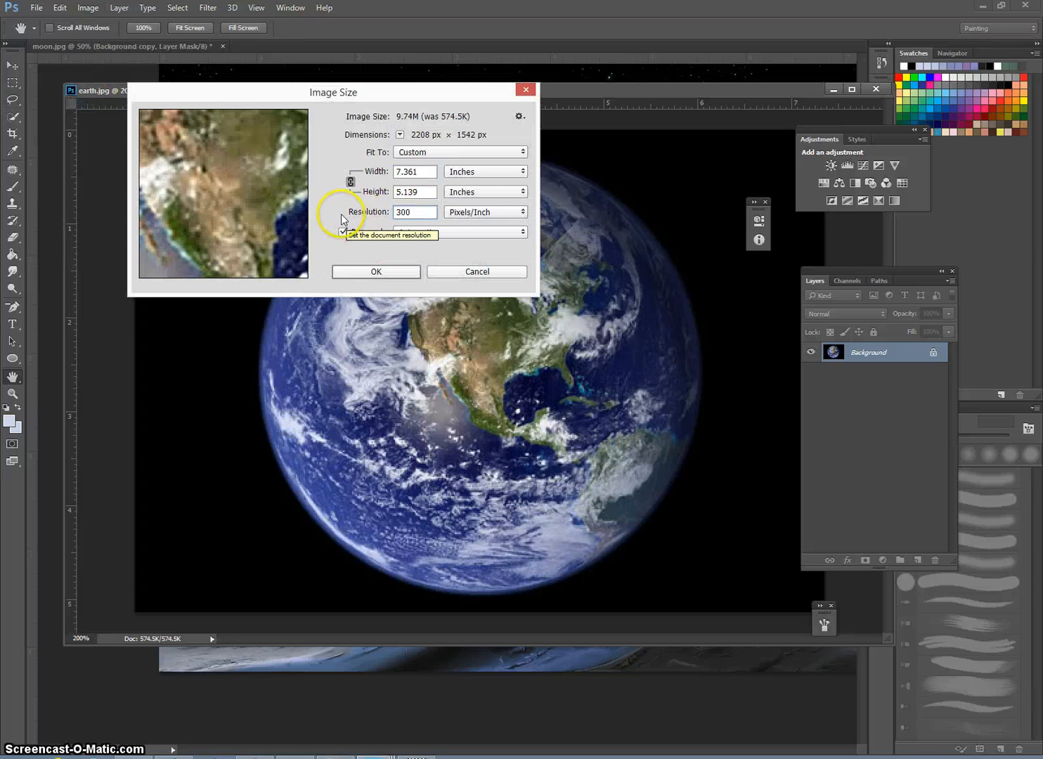
{"action": "left_click", "coordinate": [390, 273]}
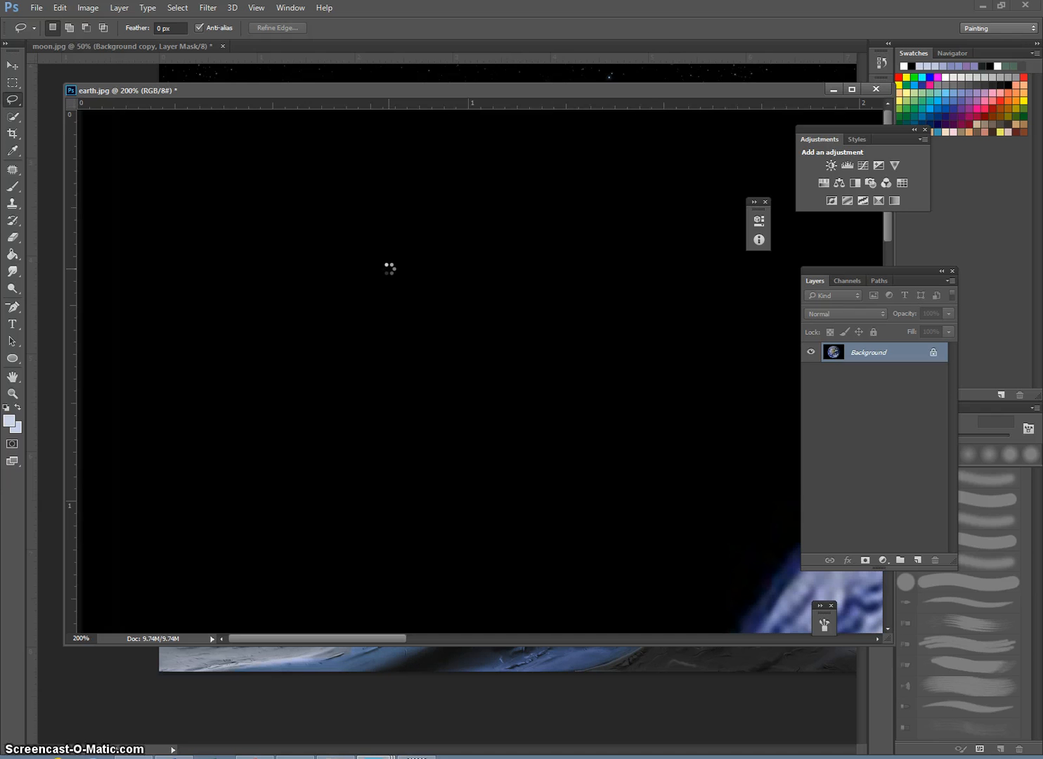
Draw a rough freehand selection around the whole globe with the Lasso tool
{"action": "key", "text": "ctrl+minus"}
{"action": "key", "text": "ctrl+minus"}
{"action": "key", "text": "ctrl+minus"}
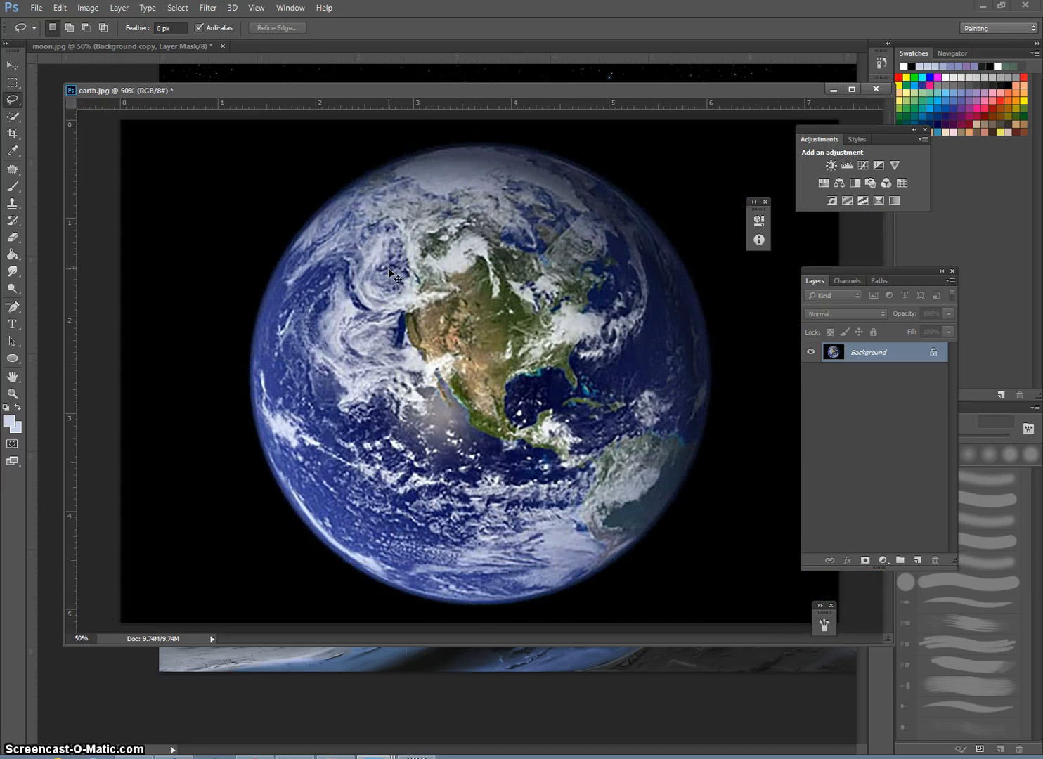
{"action": "key", "text": "ctrl+plus"}
{"action": "key", "text": "ctrl+minus"}
{"action": "left_click", "coordinate": [17, 106]}
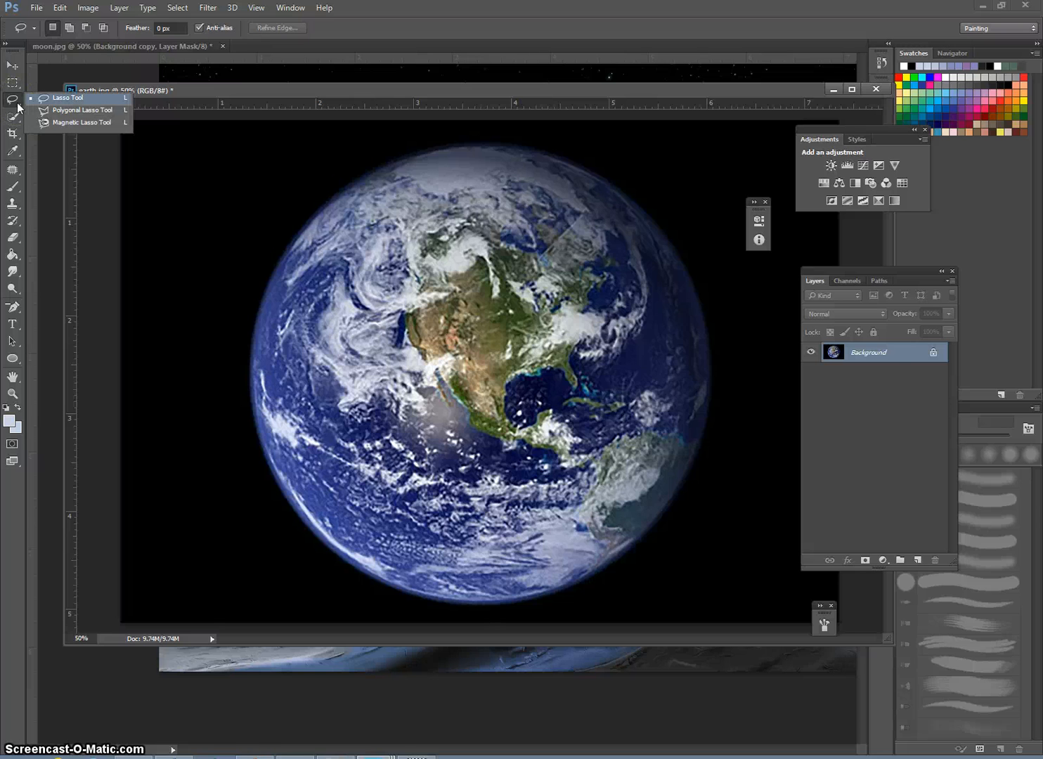
{"action": "left_click", "coordinate": [53, 100]}
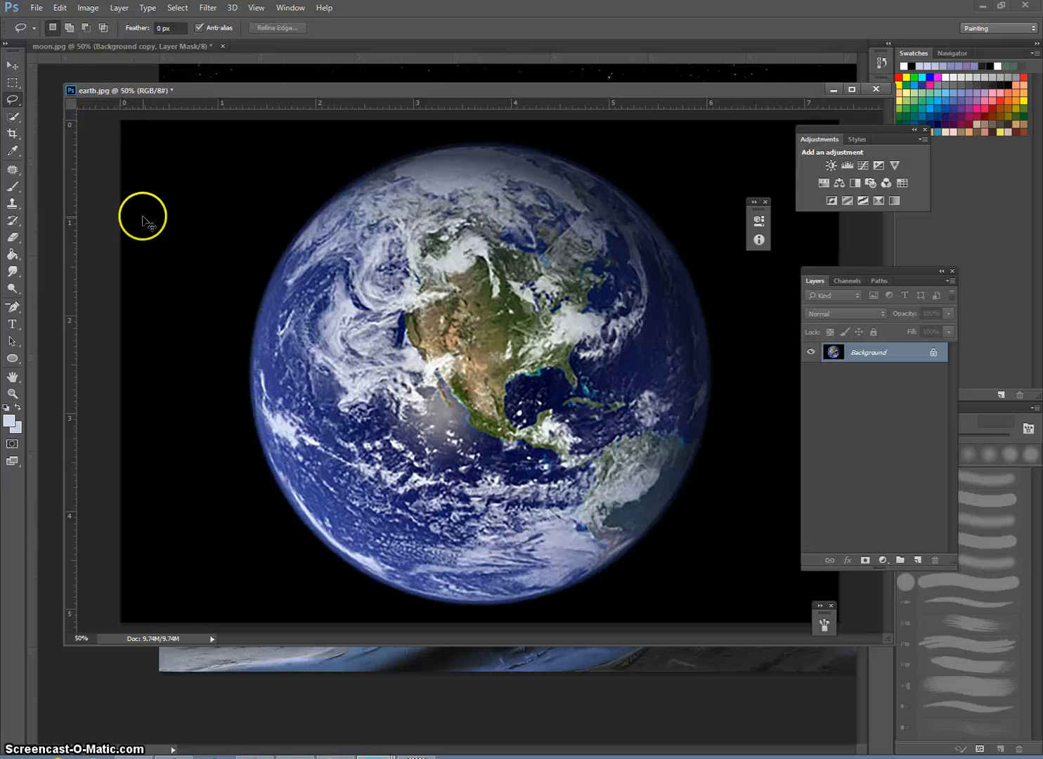
{"action": "key", "text": "ctrl+plus"}
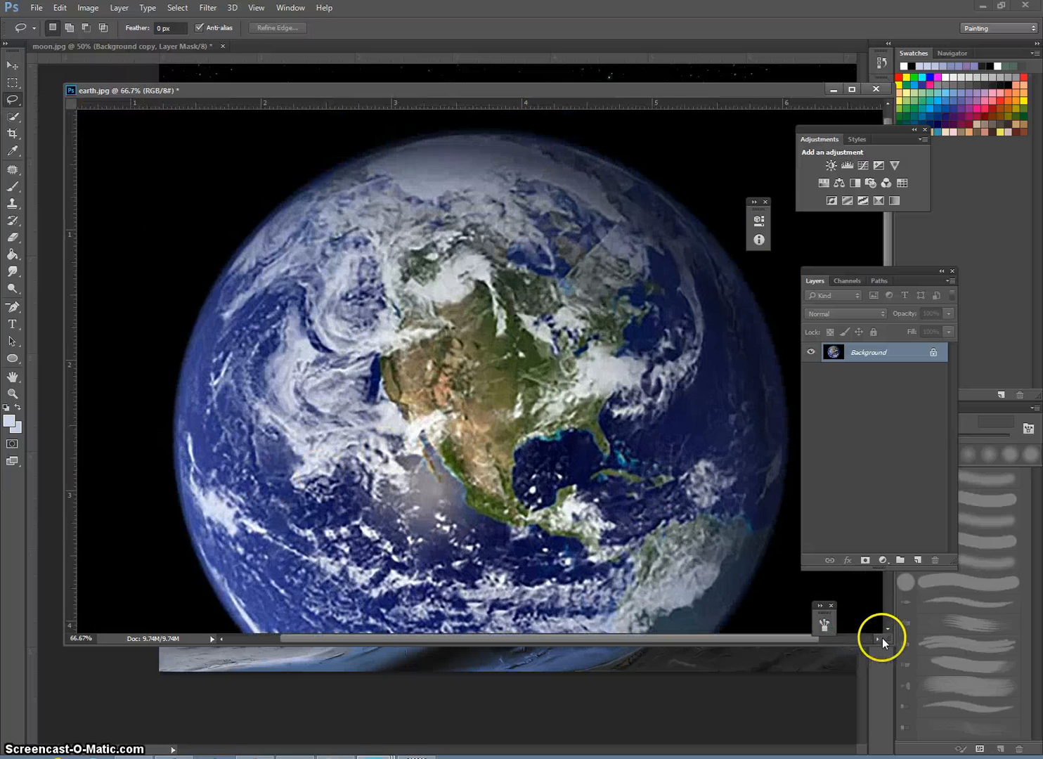
{"action": "left_click_drag", "start_coordinate": [887, 638], "coordinate": [897, 752]}
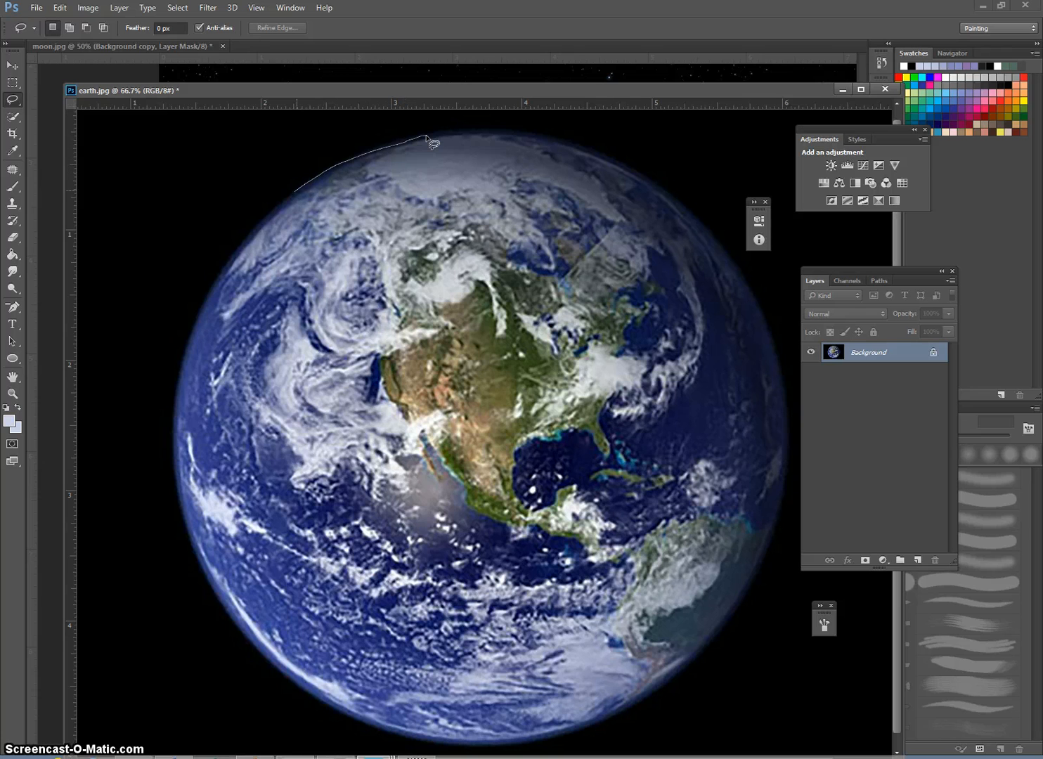
{"action": "mouse_move", "coordinate": [427, 137]}
{"action": "left_mouse_down"}
{"action": "mouse_move", "coordinate": [249, 233]}
{"action": "mouse_move", "coordinate": [219, 270]}
{"action": "mouse_move", "coordinate": [175, 388]}
{"action": "mouse_move", "coordinate": [185, 552]}
{"action": "mouse_move", "coordinate": [267, 682]}
{"action": "mouse_move", "coordinate": [375, 744]}
{"action": "mouse_move", "coordinate": [617, 743]}
{"action": "mouse_move", "coordinate": [743, 531]}
{"action": "mouse_move", "coordinate": [713, 310]}
{"action": "mouse_move", "coordinate": [555, 156]}
{"action": "mouse_move", "coordinate": [456, 132]}
{"action": "mouse_move", "coordinate": [422, 137]}
{"action": "left_mouse_up"}
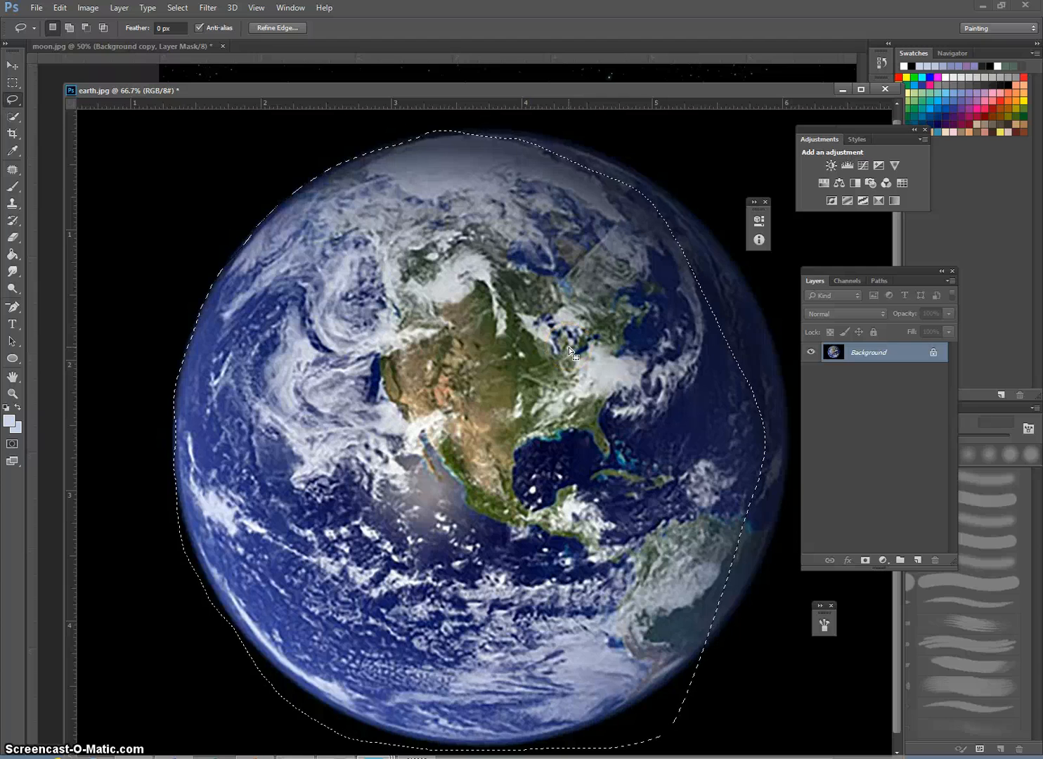
Add the missed strip along the globe's upper-right edge to the selection with the Lasso in Add to selection mode
{"action": "left_click", "coordinate": [70, 28]}
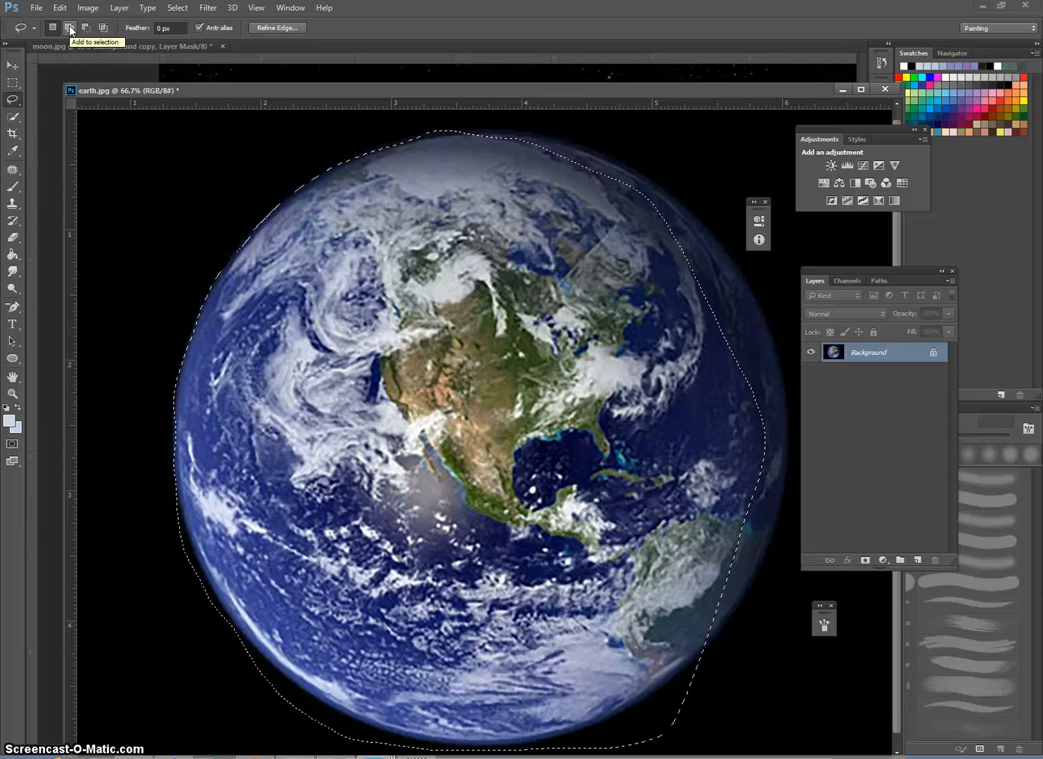
{"action": "left_click", "coordinate": [71, 31]}
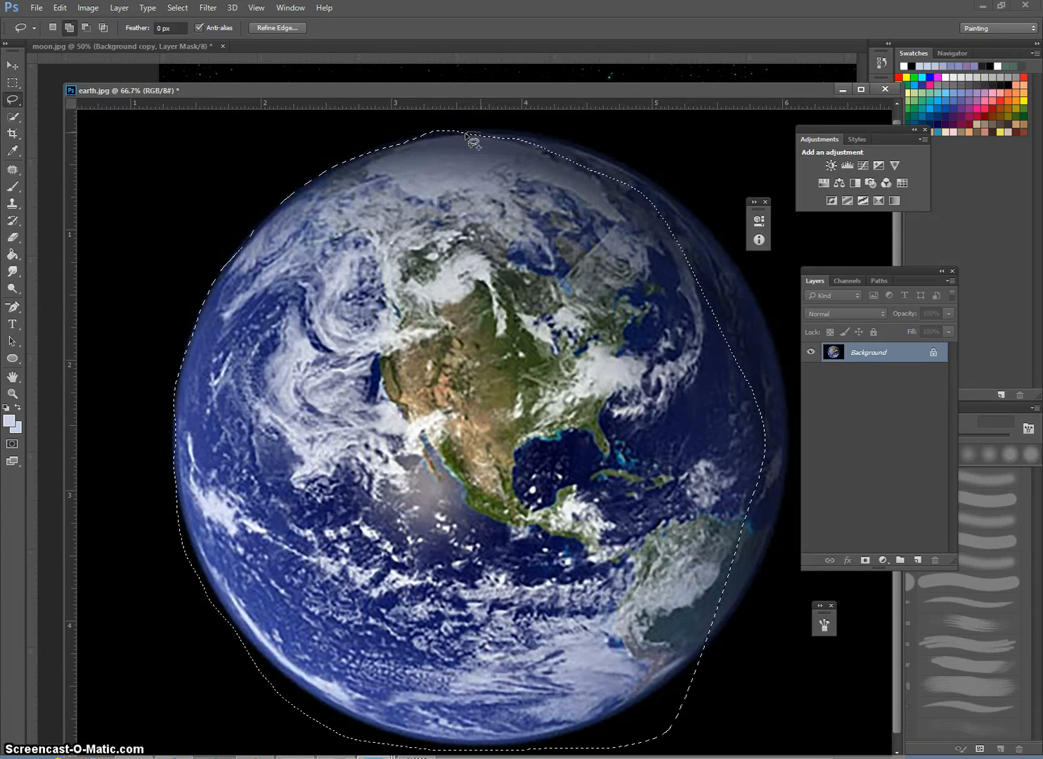
{"action": "mouse_move", "coordinate": [514, 135]}
{"action": "left_mouse_down"}
{"action": "mouse_move", "coordinate": [542, 136]}
{"action": "mouse_move", "coordinate": [603, 165]}
{"action": "mouse_move", "coordinate": [587, 258]}
{"action": "left_mouse_up"}
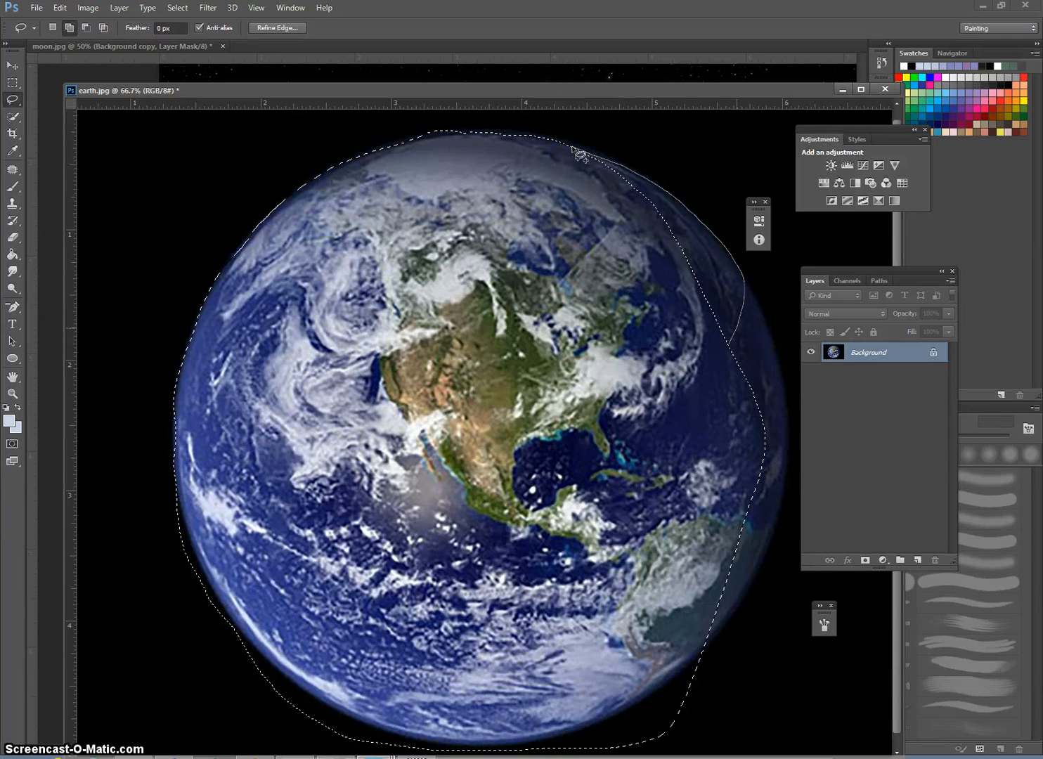
{"action": "left_click_drag", "start_coordinate": [573, 147], "coordinate": [729, 344]}
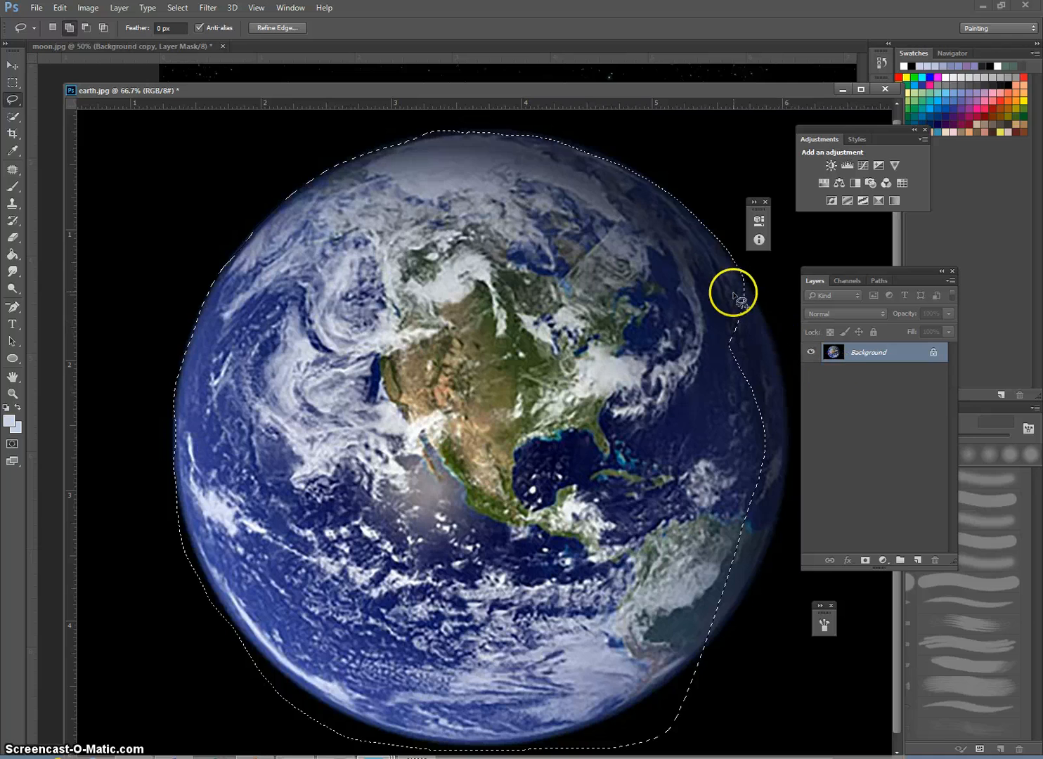
Move the Layers panel off the image and dock the earth.jpg window as a tab beside moon.jpg
{"action": "left_click_drag", "start_coordinate": [873, 270], "coordinate": [998, 311]}
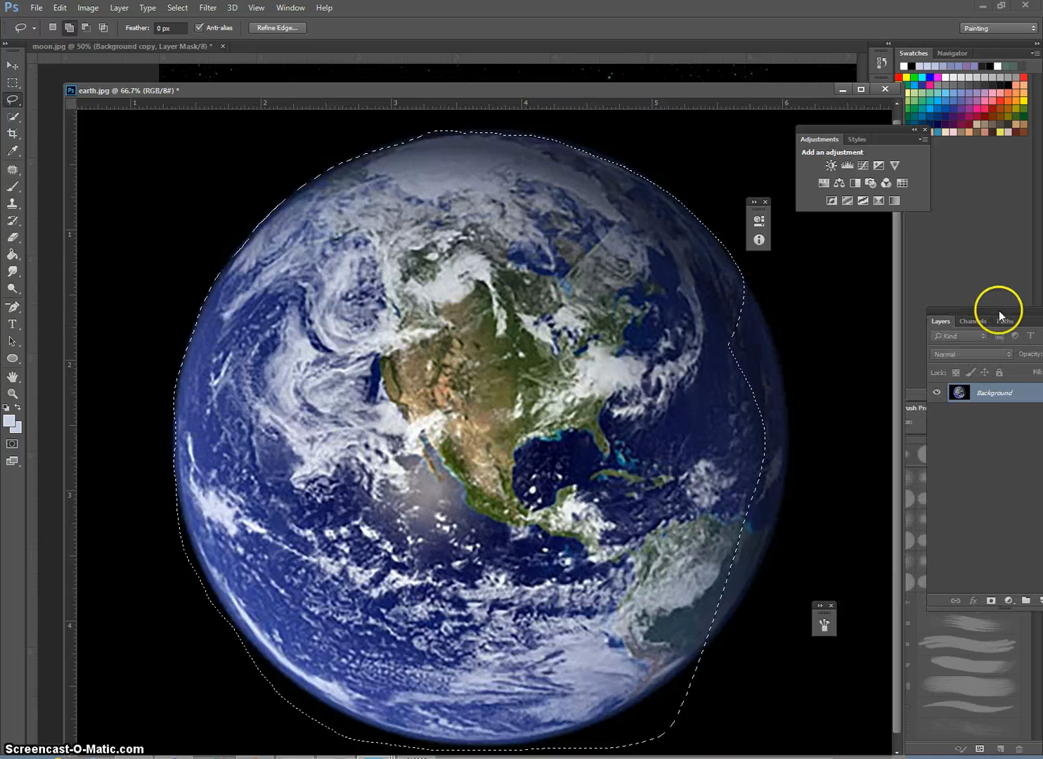
{"action": "key", "text": "ctrl+plus"}
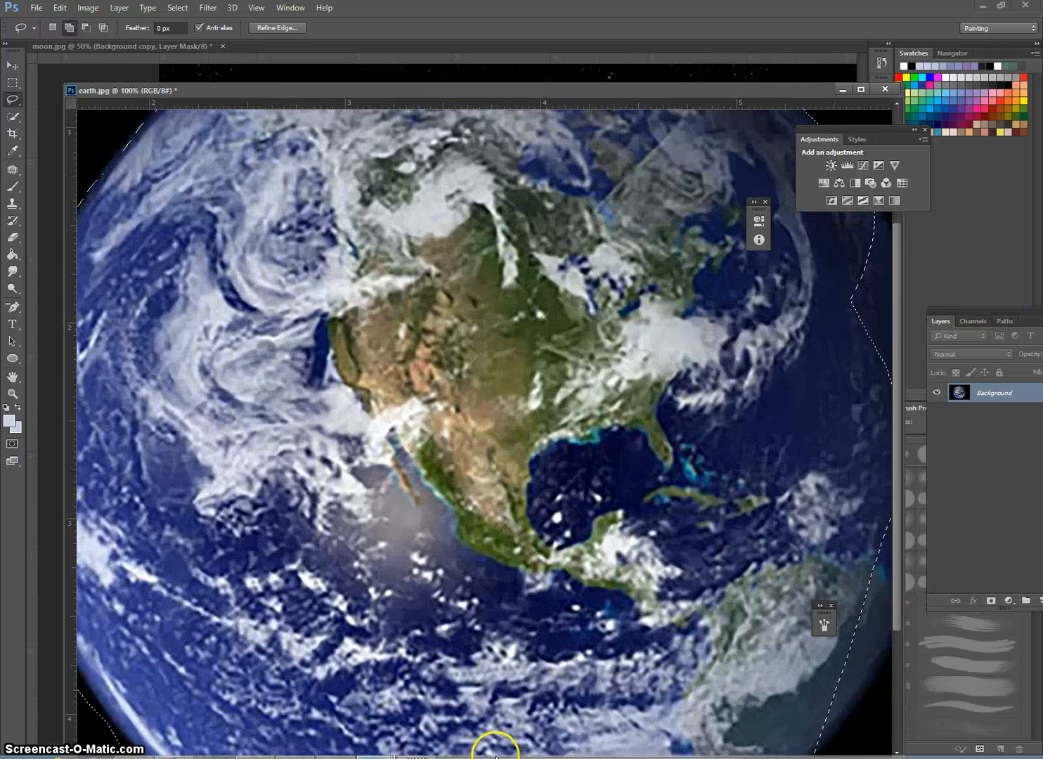
{"action": "left_click", "coordinate": [559, 758]}
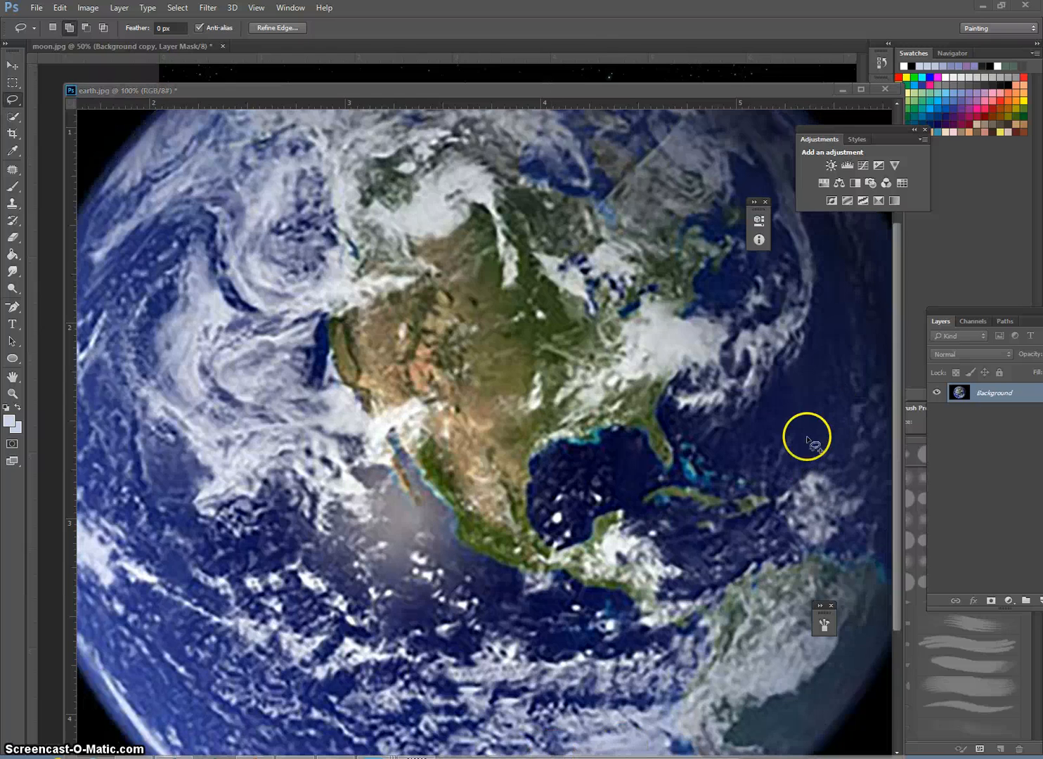
{"action": "left_click_drag", "start_coordinate": [606, 88], "coordinate": [563, 33]}
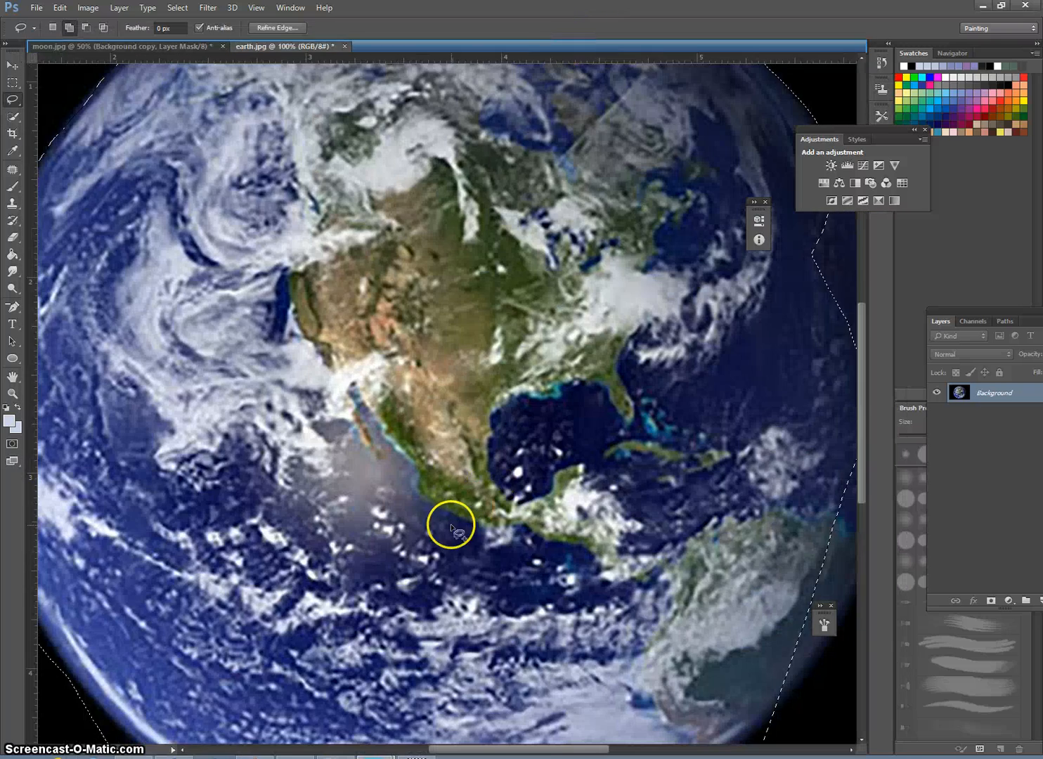
Extend the lasso selection out past the globe's right edge and fill the unselected gap left inside it
{"action": "left_click_drag", "start_coordinate": [528, 750], "coordinate": [555, 749]}
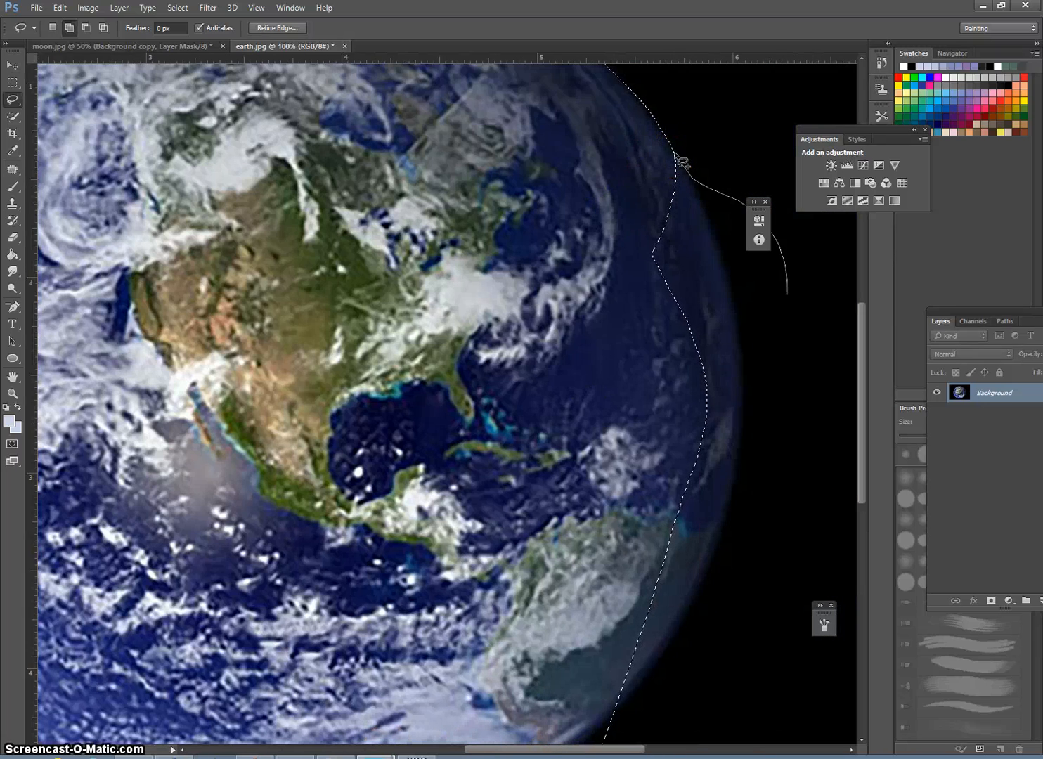
{"action": "left_click_drag", "start_coordinate": [677, 156], "coordinate": [701, 414]}
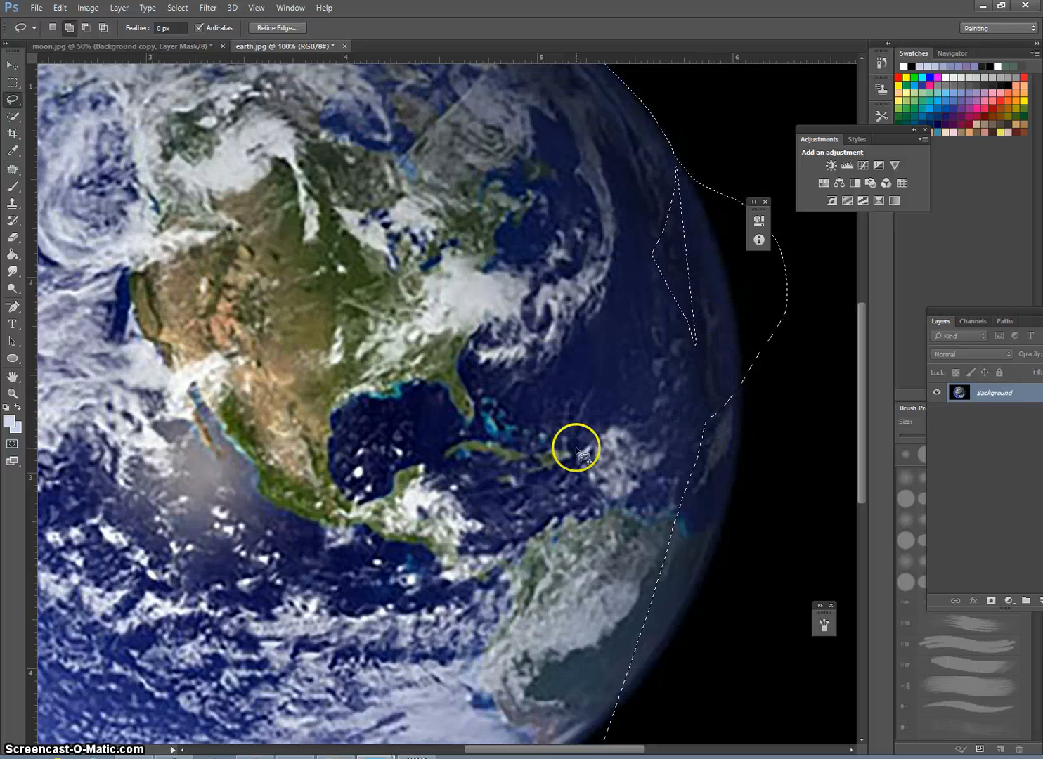
{"action": "mouse_move", "coordinate": [685, 365]}
{"action": "left_mouse_down"}
{"action": "mouse_move", "coordinate": [706, 315]}
{"action": "mouse_move", "coordinate": [676, 166]}
{"action": "mouse_move", "coordinate": [641, 251]}
{"action": "mouse_move", "coordinate": [689, 362]}
{"action": "left_mouse_up"}
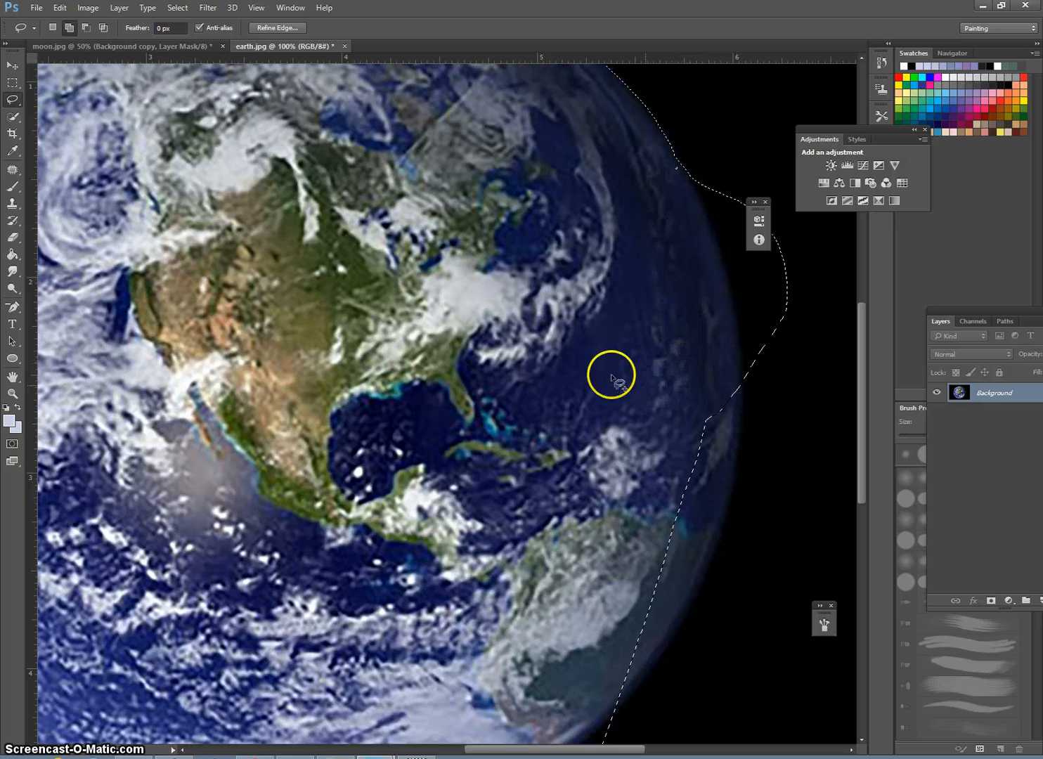
Trim the excess black background beyond the globe's right edge with the Lasso in Subtract from selection mode
{"action": "left_click", "coordinate": [86, 28]}
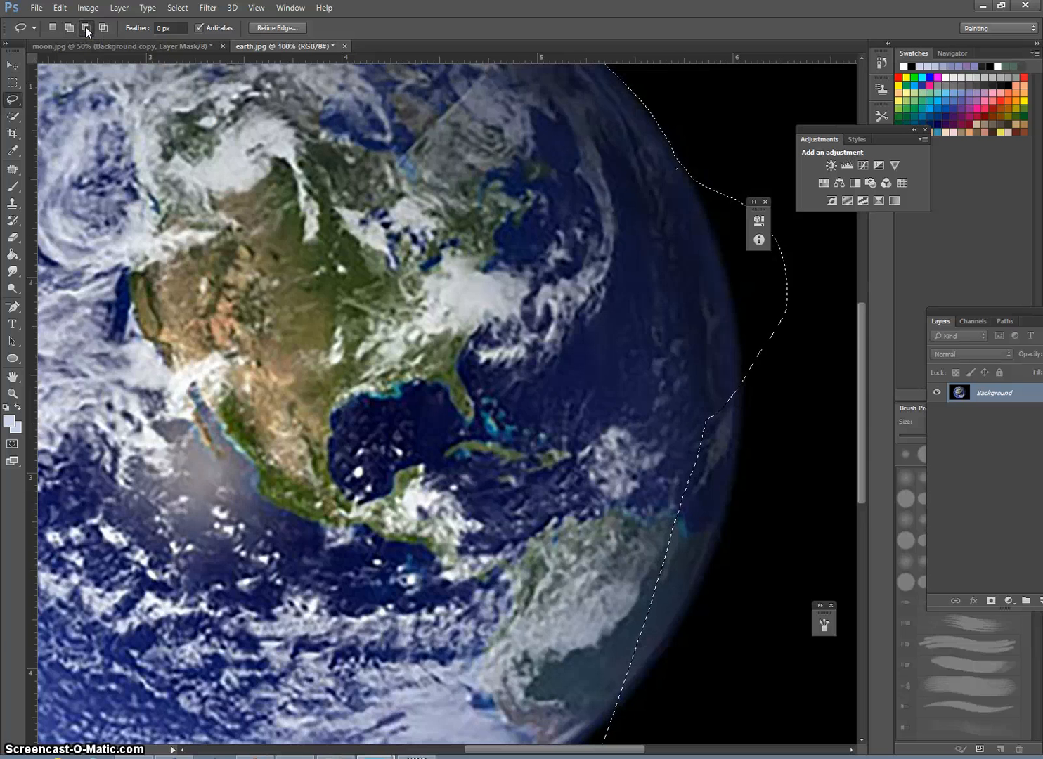
{"action": "left_click", "coordinate": [685, 180]}
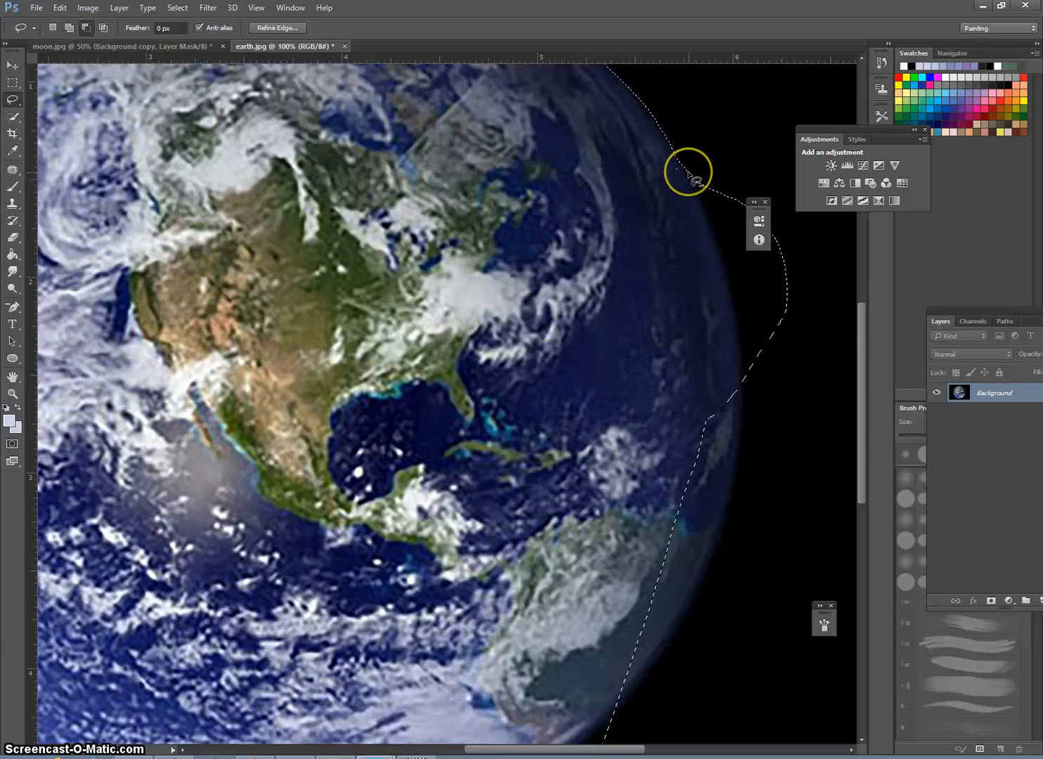
{"action": "left_click_drag", "start_coordinate": [727, 274], "coordinate": [738, 310]}
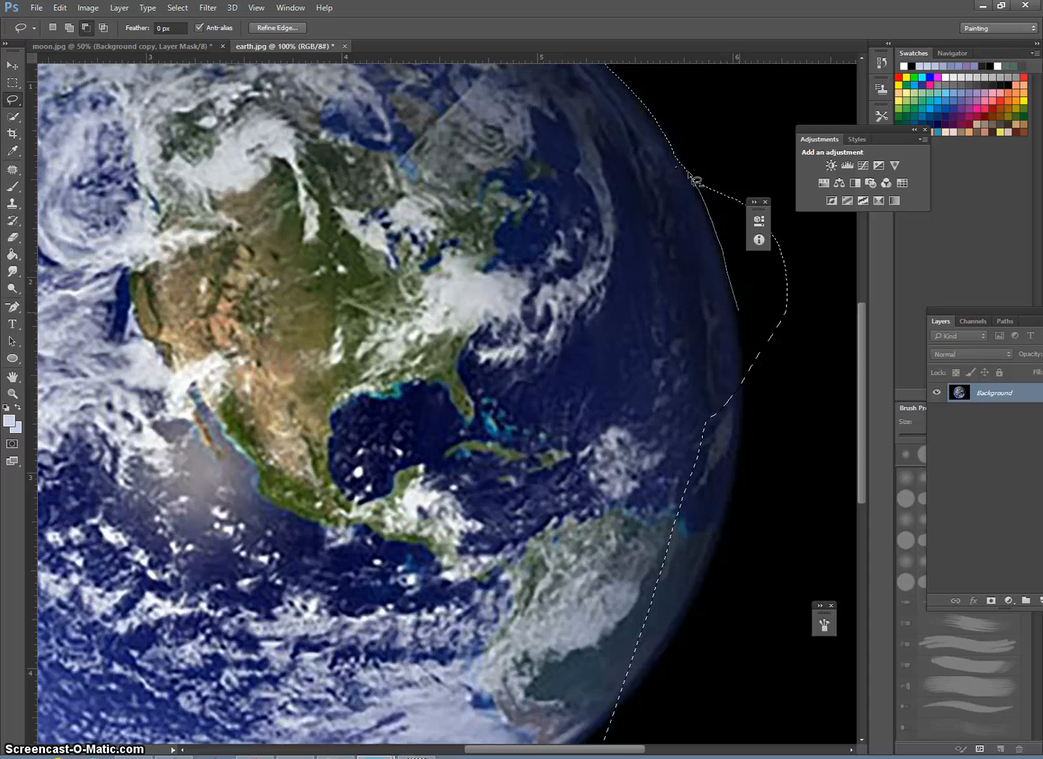
{"action": "mouse_move", "coordinate": [696, 180]}
{"action": "left_mouse_down"}
{"action": "mouse_move", "coordinate": [740, 379]}
{"action": "mouse_move", "coordinate": [703, 396]}
{"action": "mouse_move", "coordinate": [733, 197]}
{"action": "mouse_move", "coordinate": [695, 186]}
{"action": "left_mouse_up"}
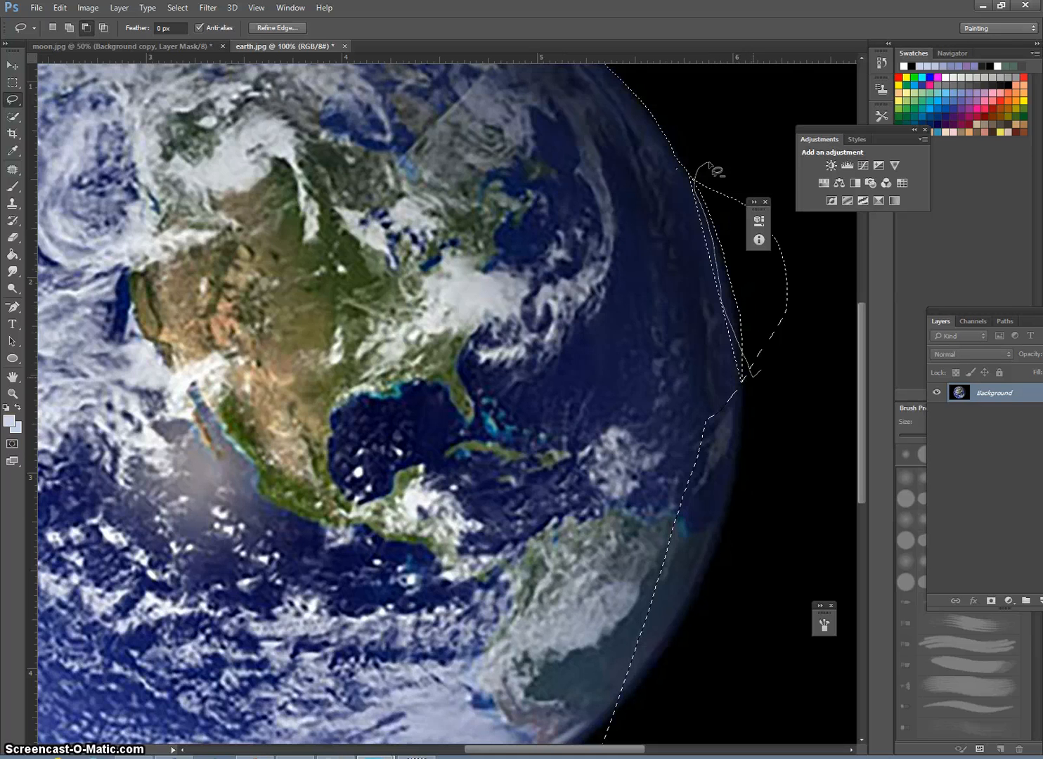
{"action": "left_click_drag", "start_coordinate": [711, 168], "coordinate": [698, 174]}
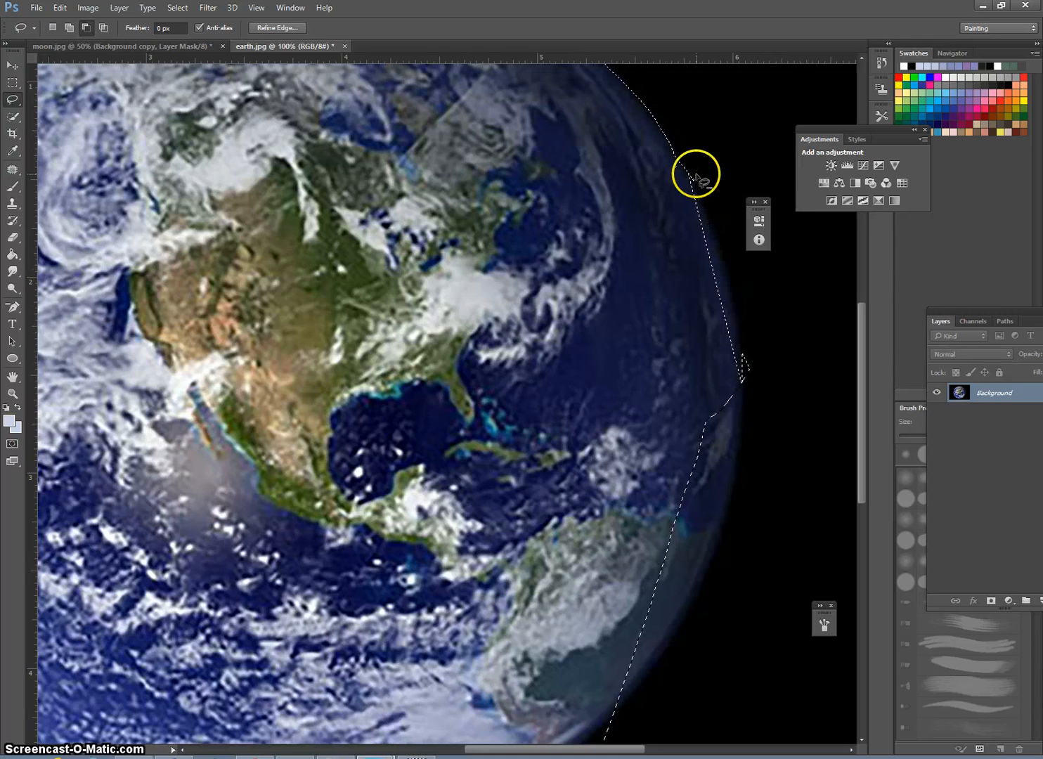
{"action": "left_click_drag", "start_coordinate": [744, 345], "coordinate": [750, 384]}
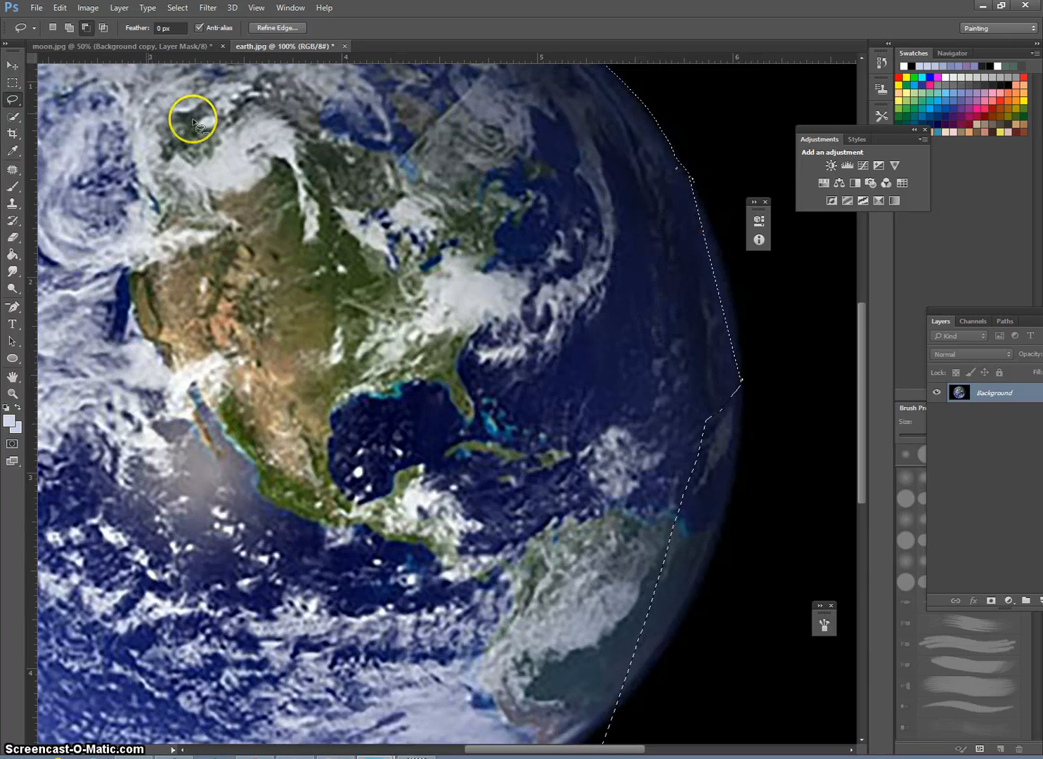
Add the thin sliver along the globe's upper-right curve back to the selection with the Lasso tool
{"action": "left_click", "coordinate": [69, 31]}
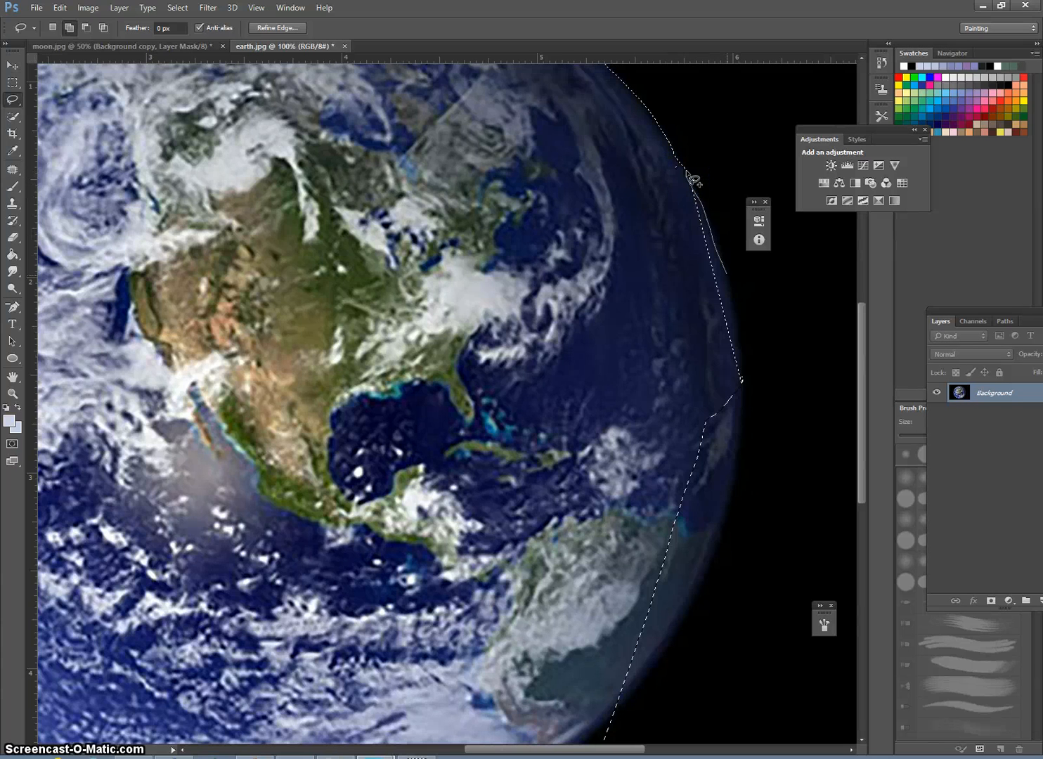
{"action": "left_click_drag", "start_coordinate": [693, 179], "coordinate": [696, 184]}
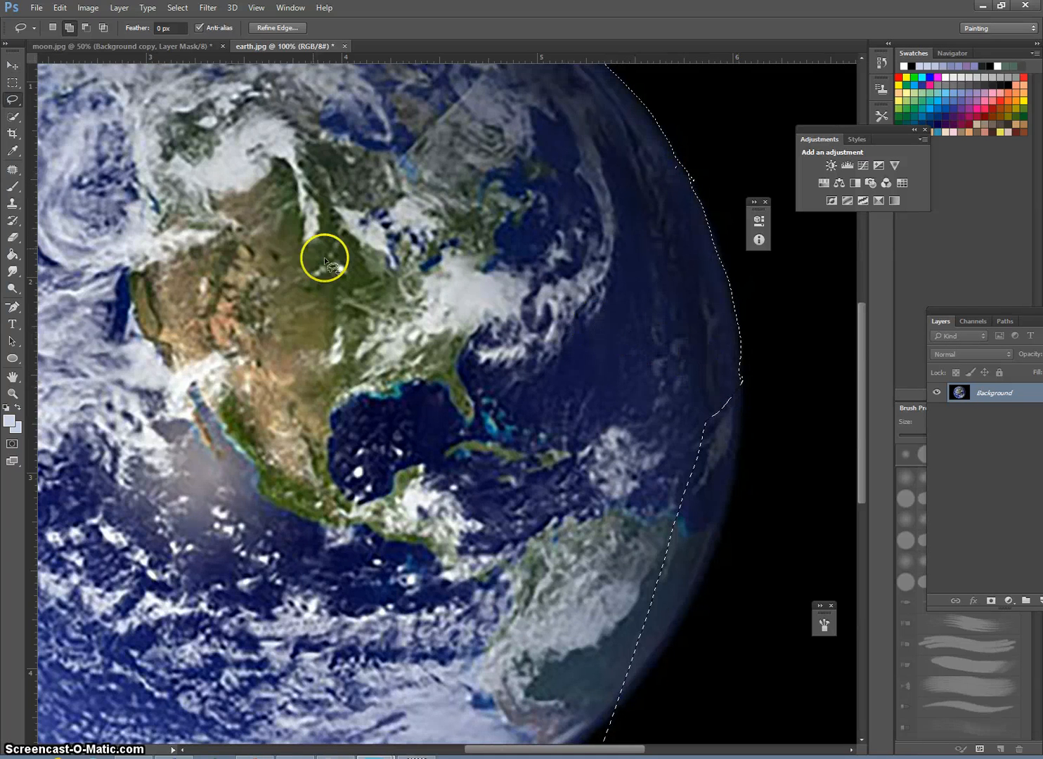
{"action": "scroll", "coordinate": [309, 251], "scroll_direction": "up", "scroll_amount": 1}
{"action": "key", "text": "ctrl+minus"}
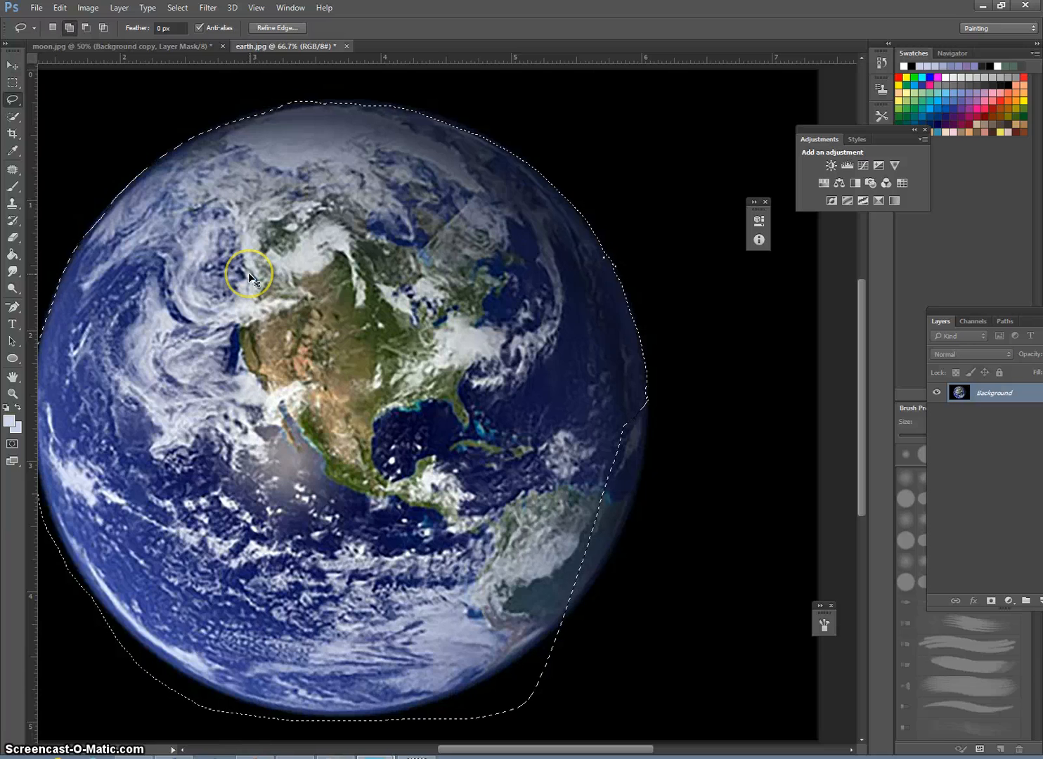
Trace the globe's lower-right edge with the Magnetic Lasso in Add to selection mode, down to where the existing selection outline crosses it
{"action": "left_click", "coordinate": [14, 101]}
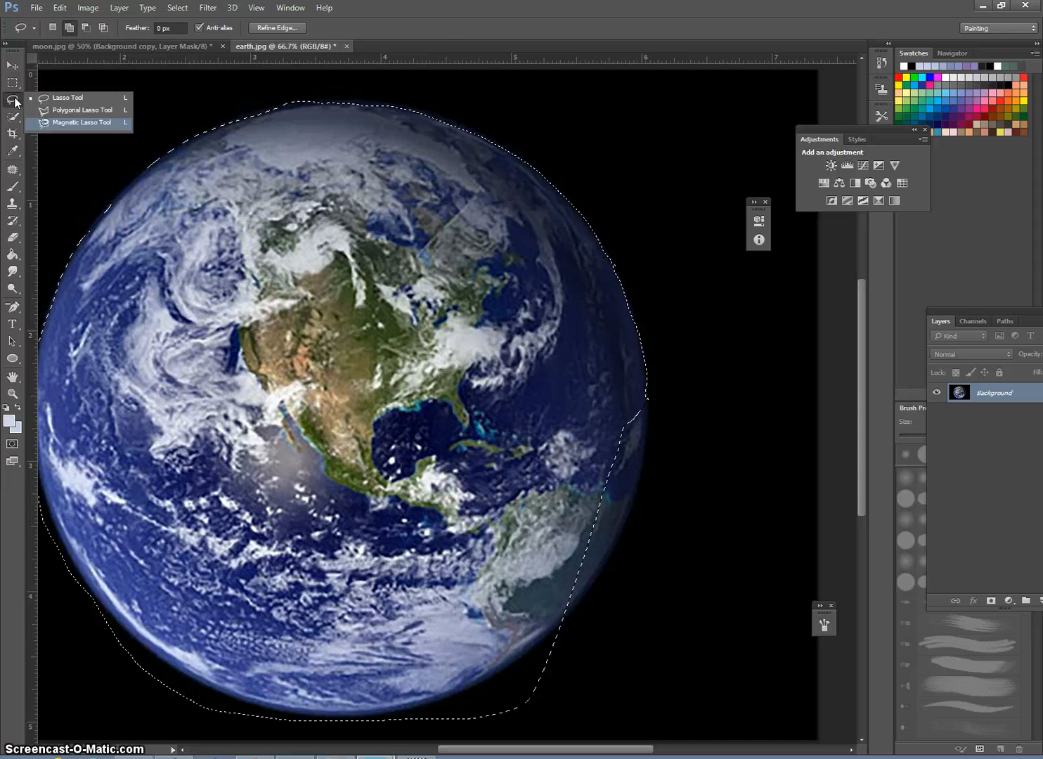
{"action": "left_click", "coordinate": [67, 122]}
{"action": "key", "text": "ctrl+plus"}
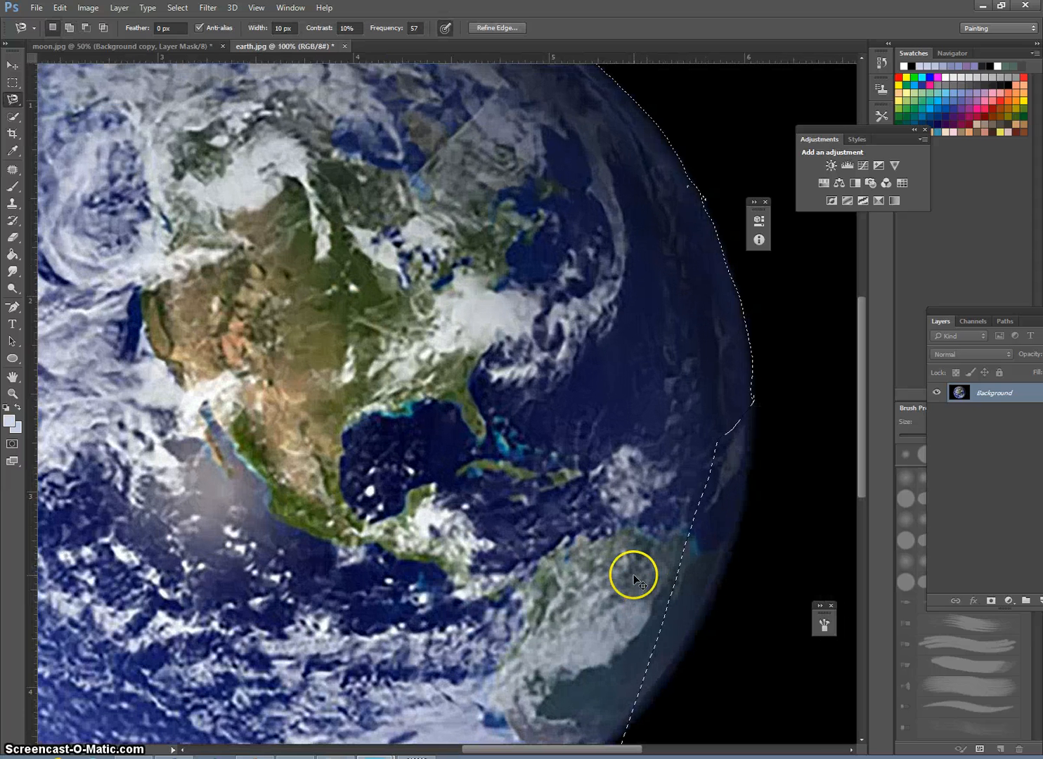
{"action": "scroll", "coordinate": [747, 407], "scroll_direction": "down", "scroll_amount": 2}
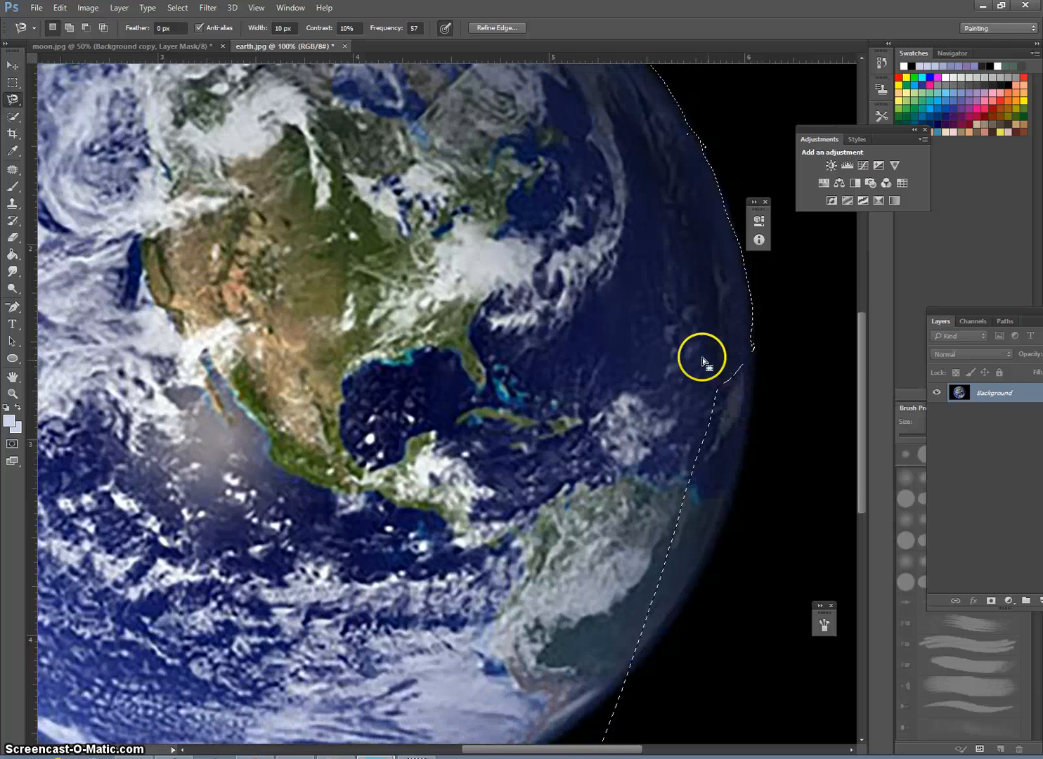
{"action": "left_click", "coordinate": [69, 29]}
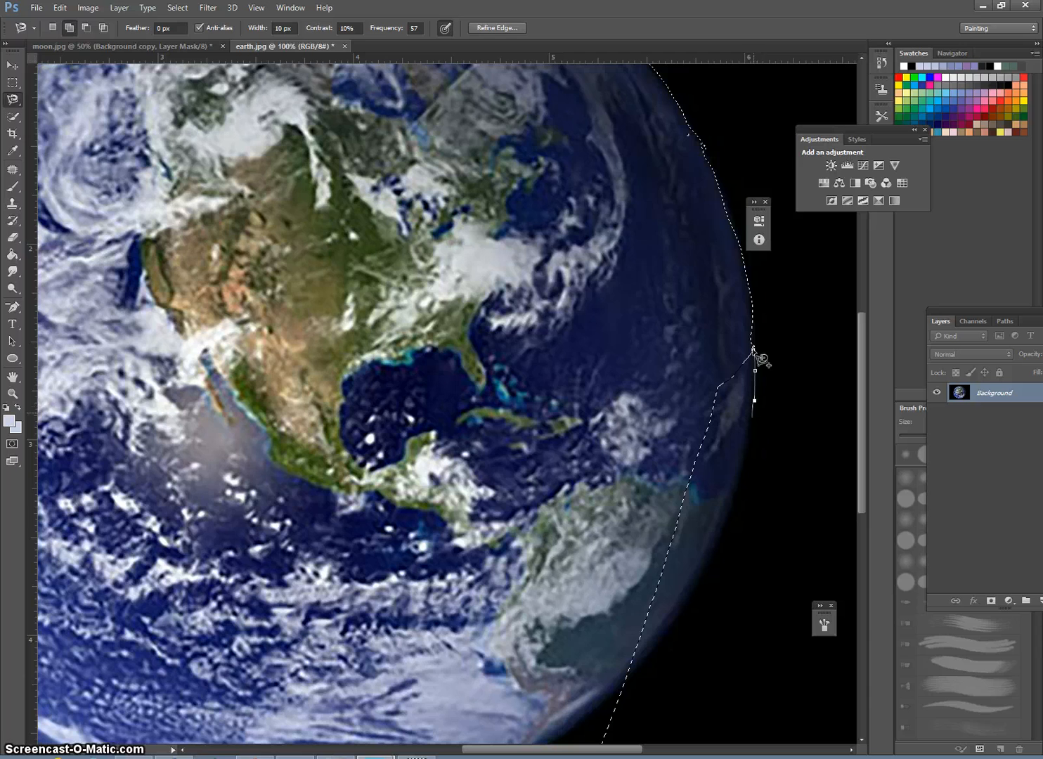
{"action": "left_click", "coordinate": [747, 443]}
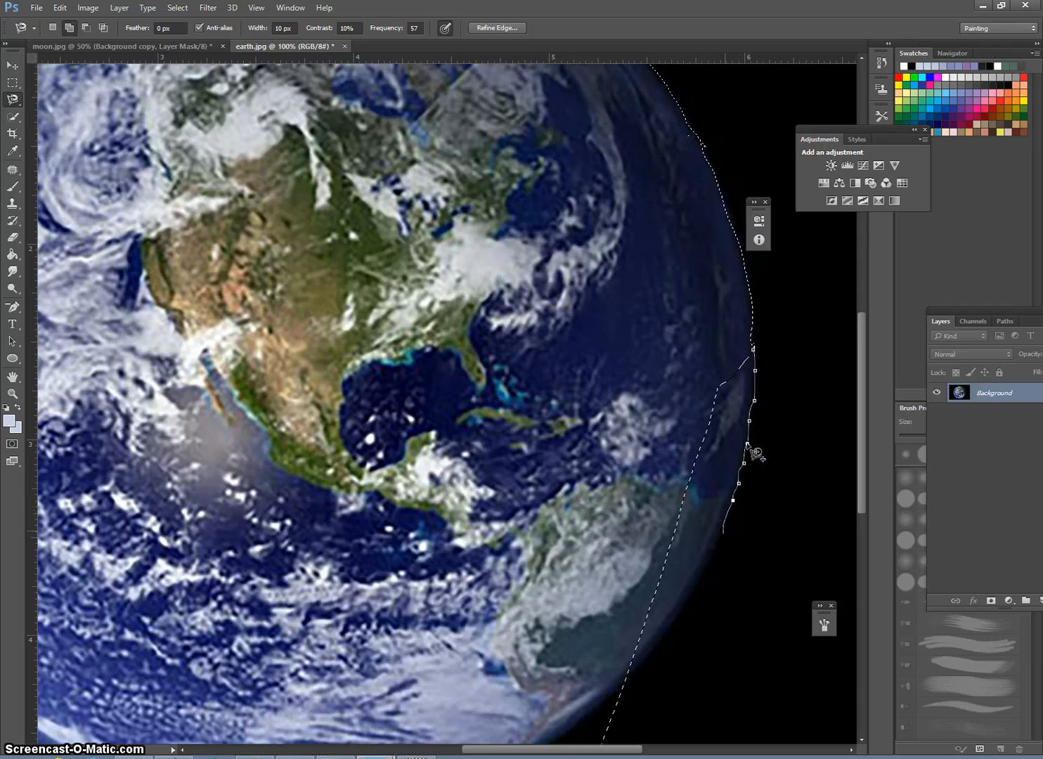
{"action": "left_click", "coordinate": [712, 546]}
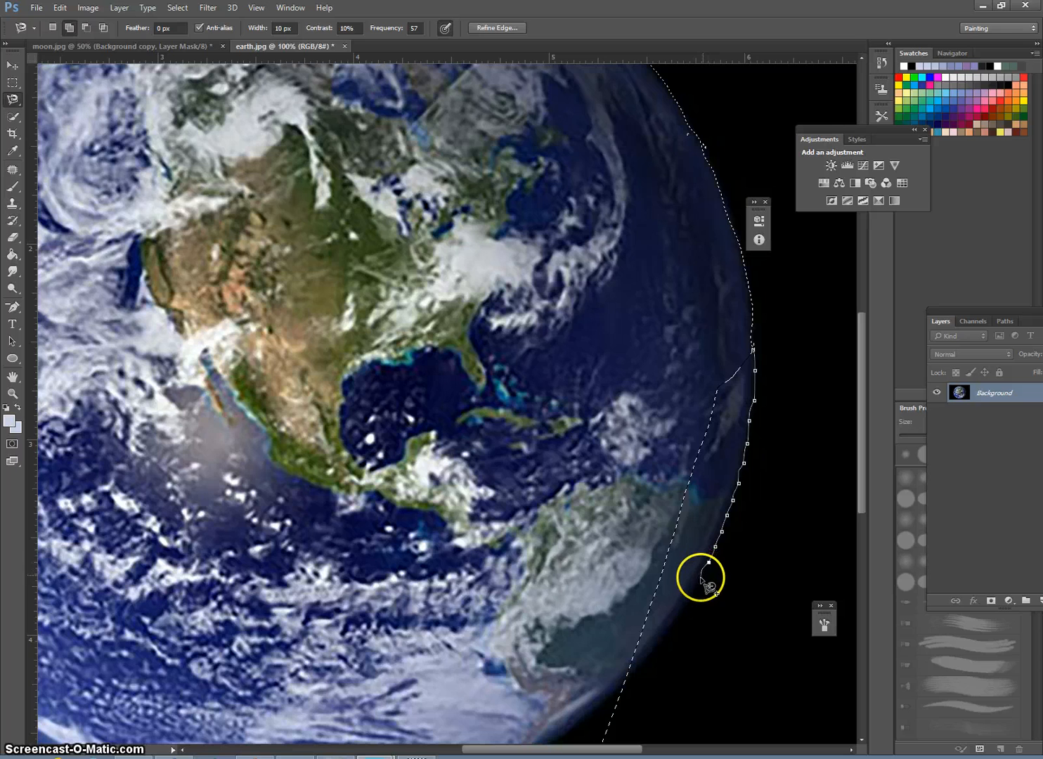
{"action": "left_click", "coordinate": [679, 615]}
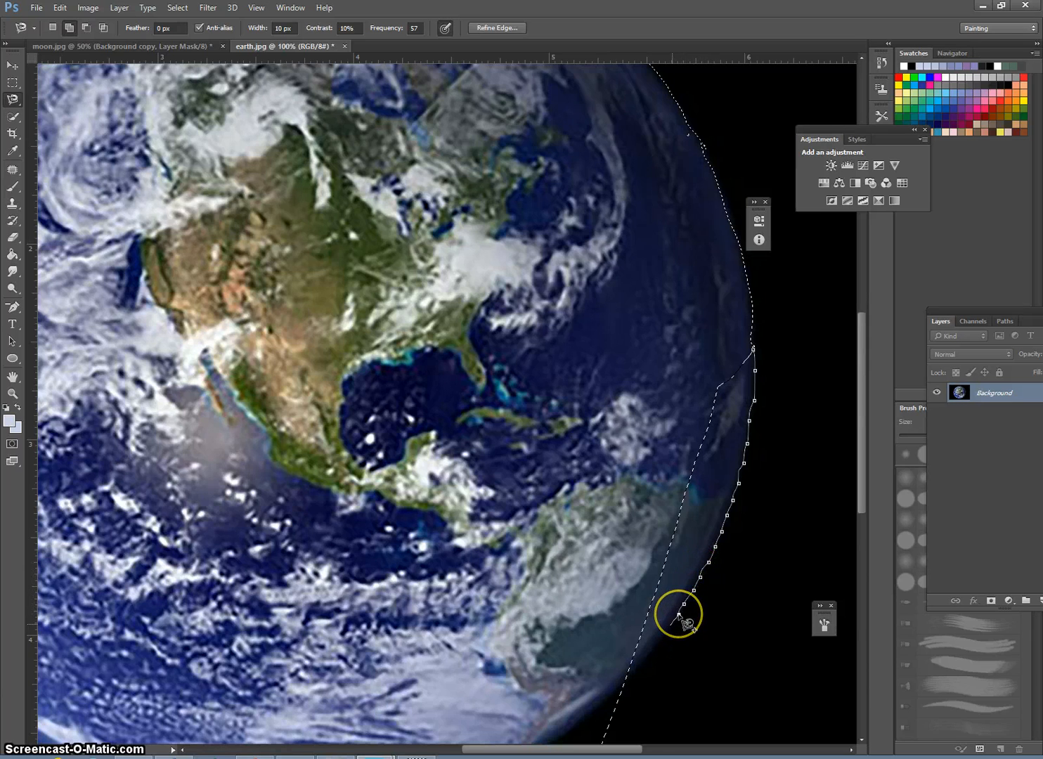
{"action": "left_click", "coordinate": [671, 624]}
{"action": "left_click", "coordinate": [660, 639]}
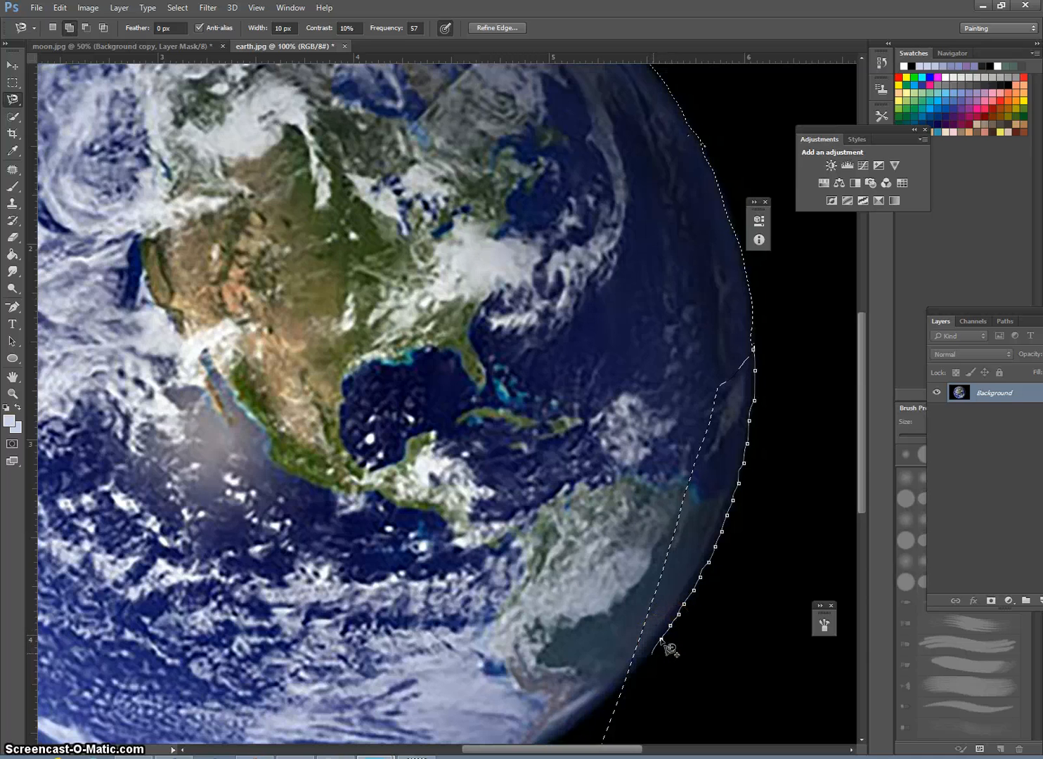
{"action": "left_click", "coordinate": [649, 656]}
{"action": "left_click", "coordinate": [635, 668]}
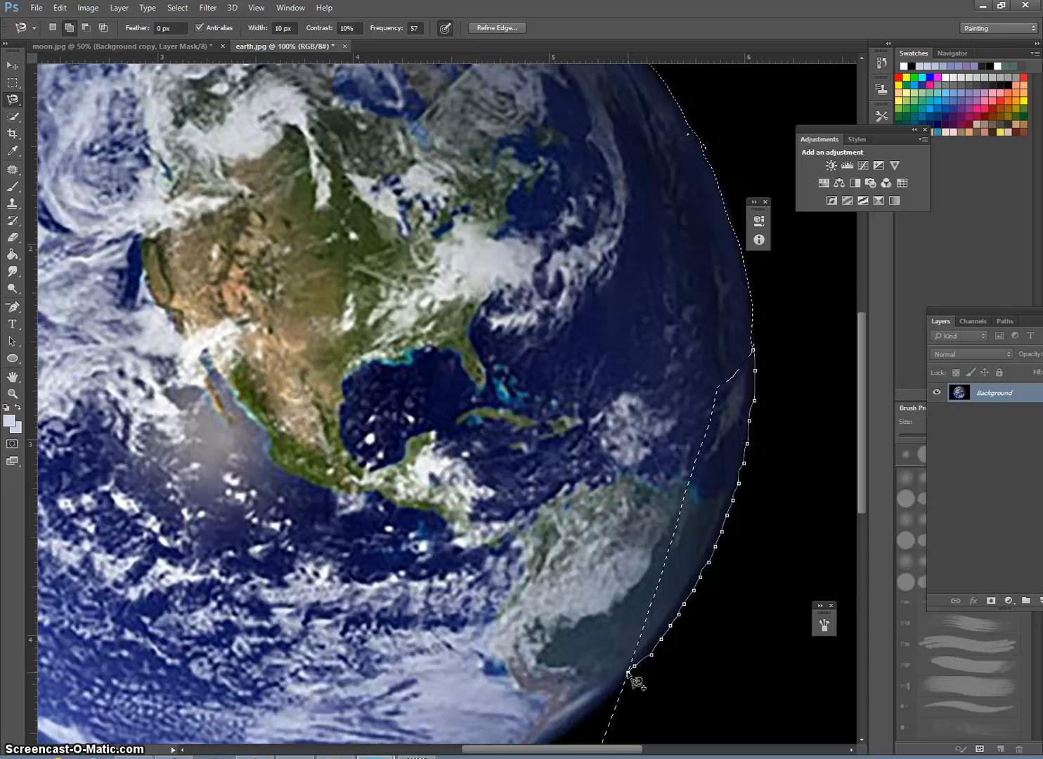
{"action": "double_click", "coordinate": [628, 675]}
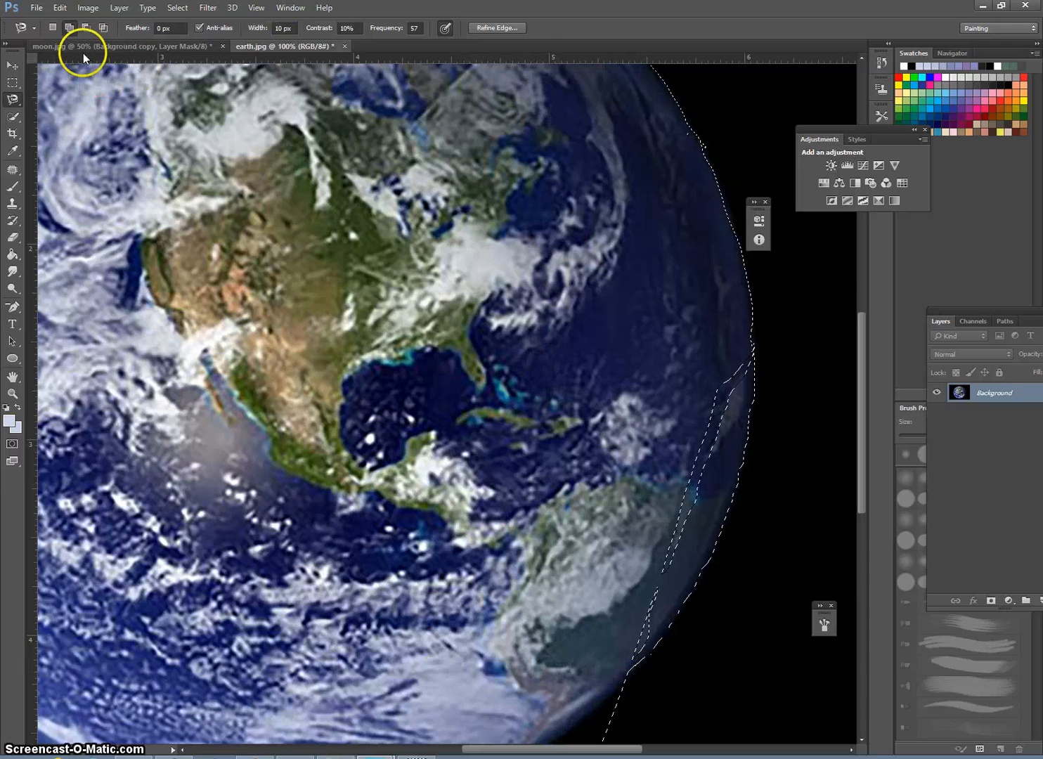
Fill the unselected gap inside the globe's lower-right edge by circling it with the regular Lasso in Add to selection mode
{"action": "left_click", "coordinate": [12, 99]}
{"action": "left_click", "coordinate": [64, 99]}
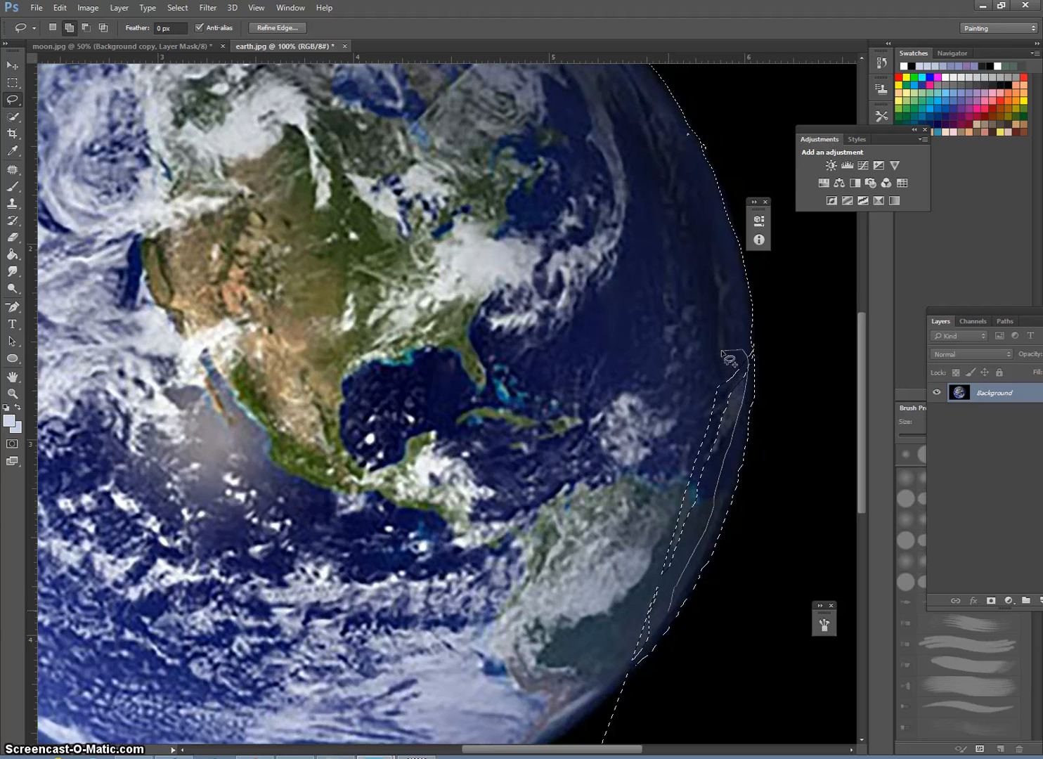
{"action": "mouse_move", "coordinate": [722, 350]}
{"action": "left_mouse_down"}
{"action": "mouse_move", "coordinate": [624, 664]}
{"action": "mouse_move", "coordinate": [638, 546]}
{"action": "mouse_move", "coordinate": [703, 361]}
{"action": "mouse_move", "coordinate": [724, 349]}
{"action": "left_mouse_up"}
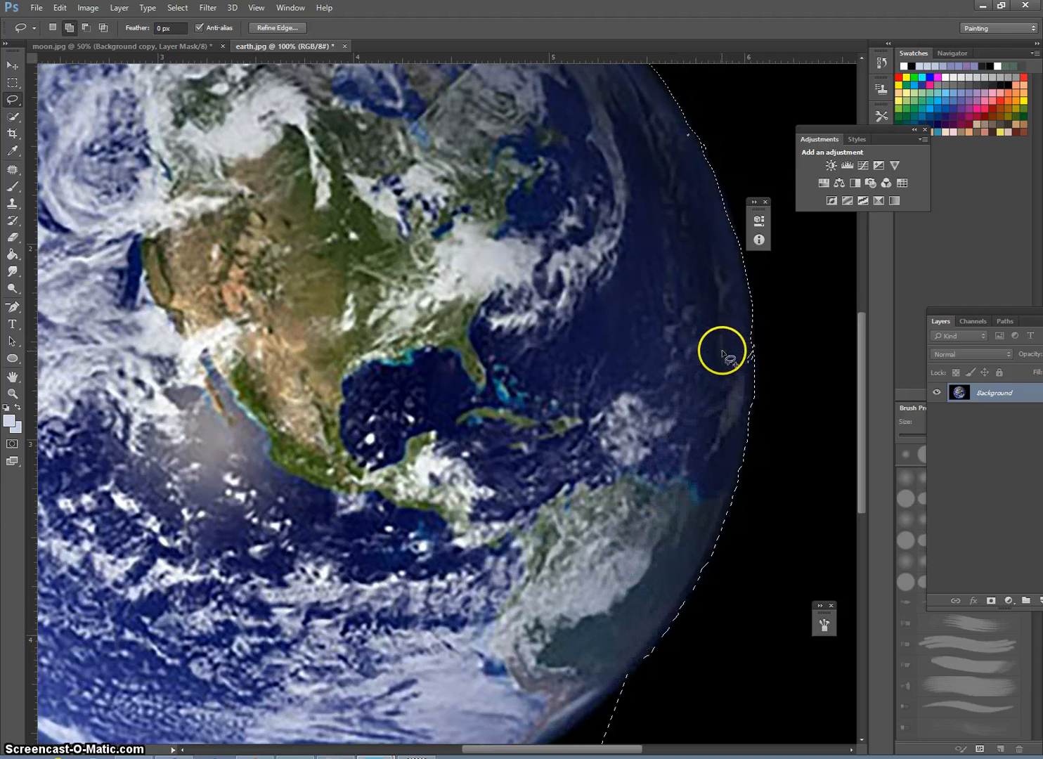
{"action": "scroll", "coordinate": [464, 526], "scroll_direction": "down", "scroll_amount": 3}
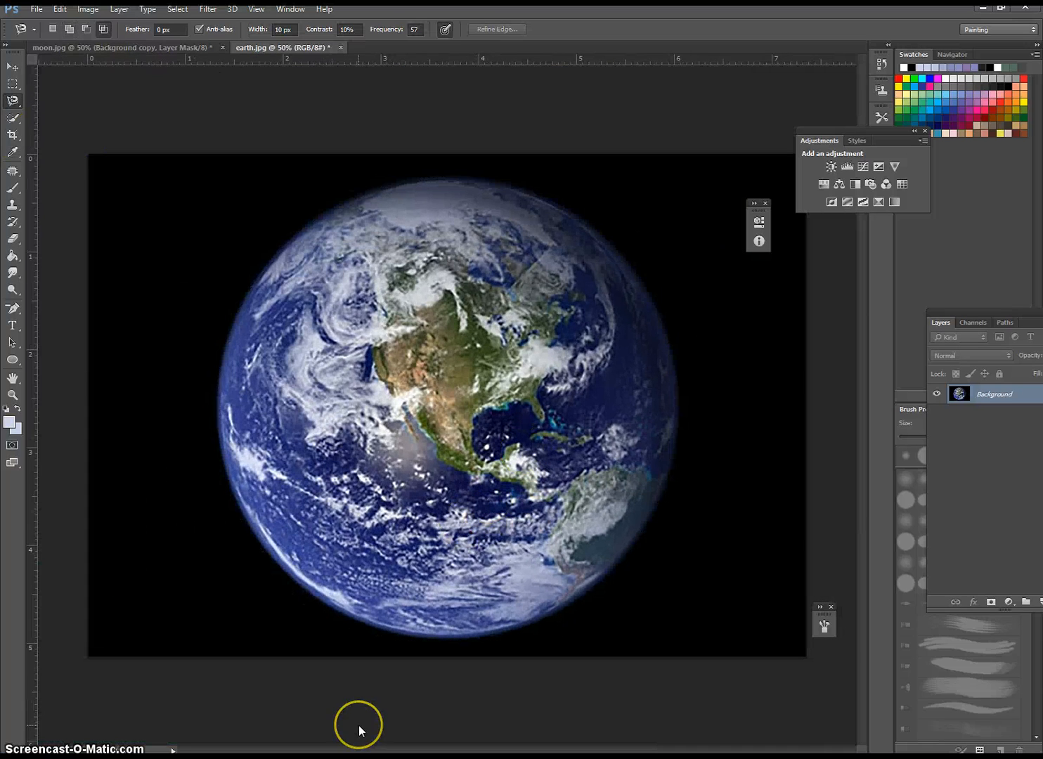
Try the Magic Wand in New selection mode on the globe's clouds and the black background, ending with nothing selected
{"action": "left_click", "coordinate": [359, 726]}
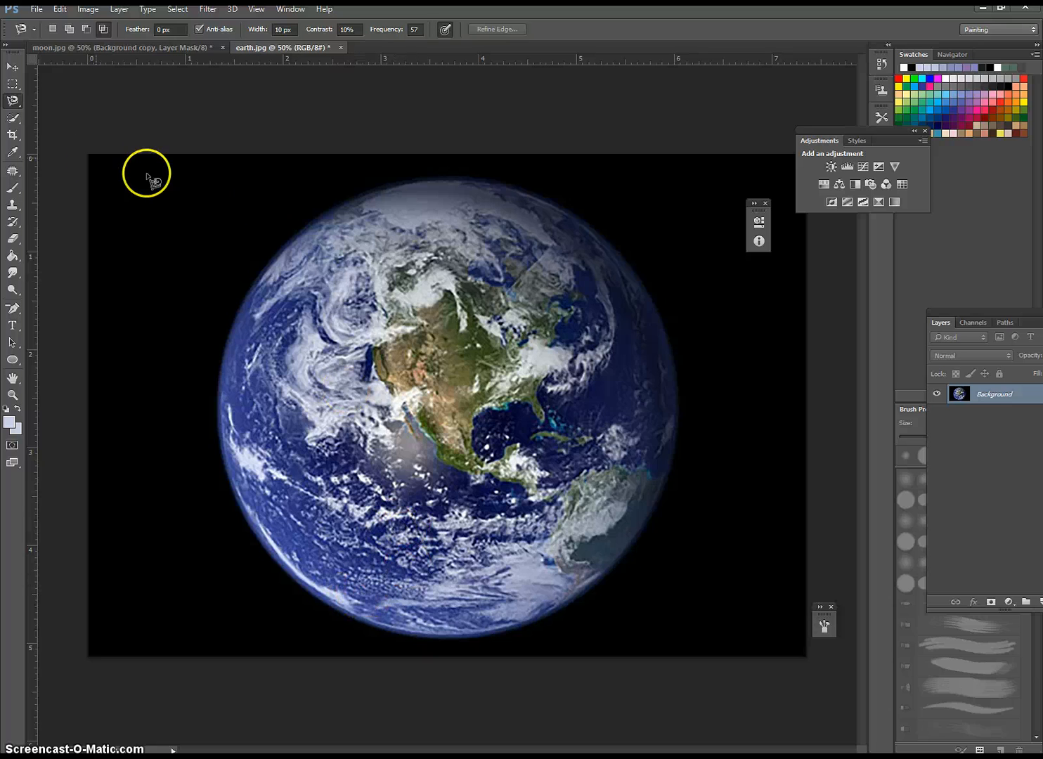
{"action": "left_click", "coordinate": [14, 120]}
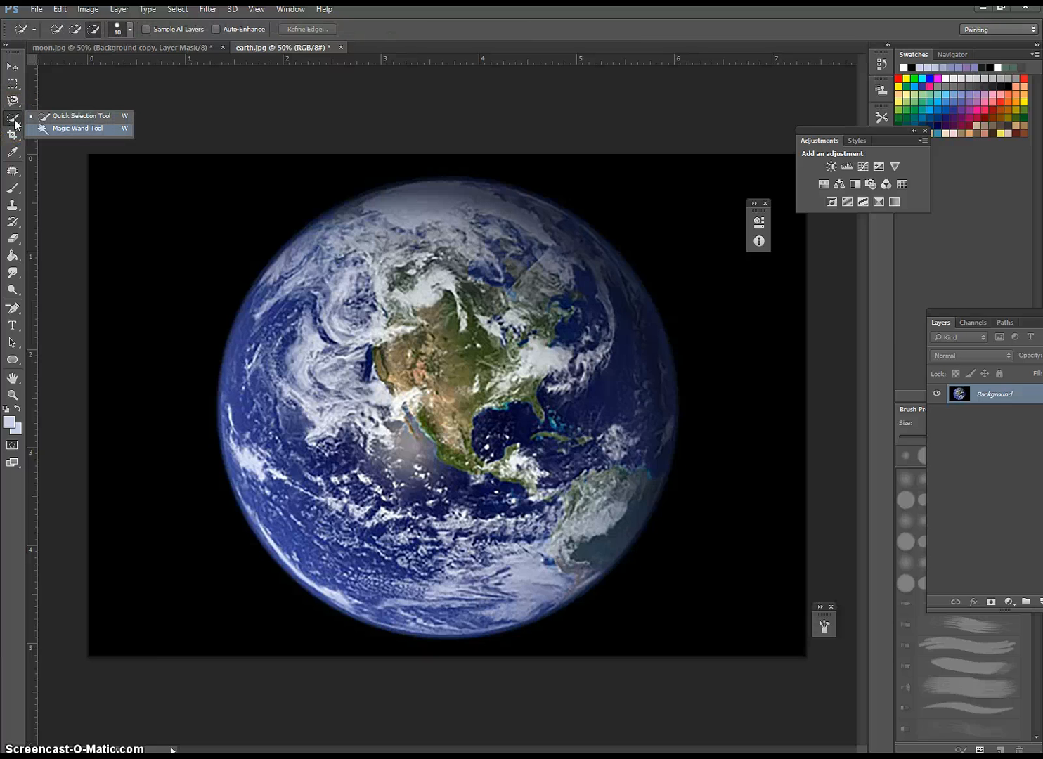
{"action": "left_click", "coordinate": [52, 127]}
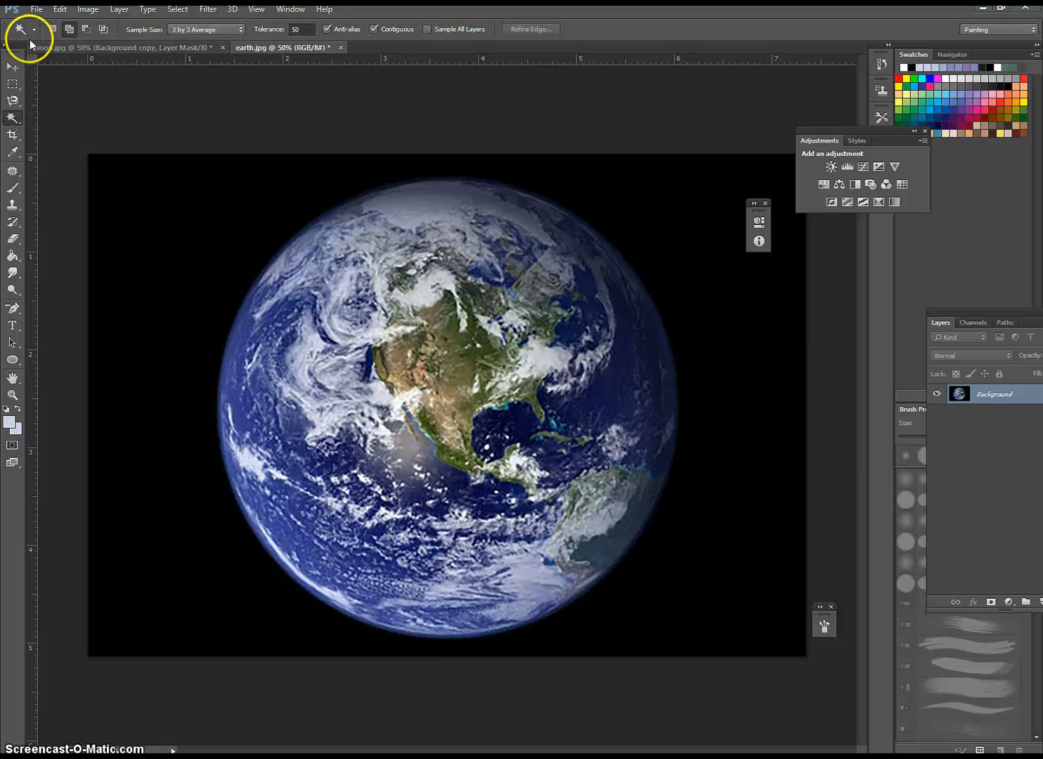
{"action": "left_click", "coordinate": [70, 30]}
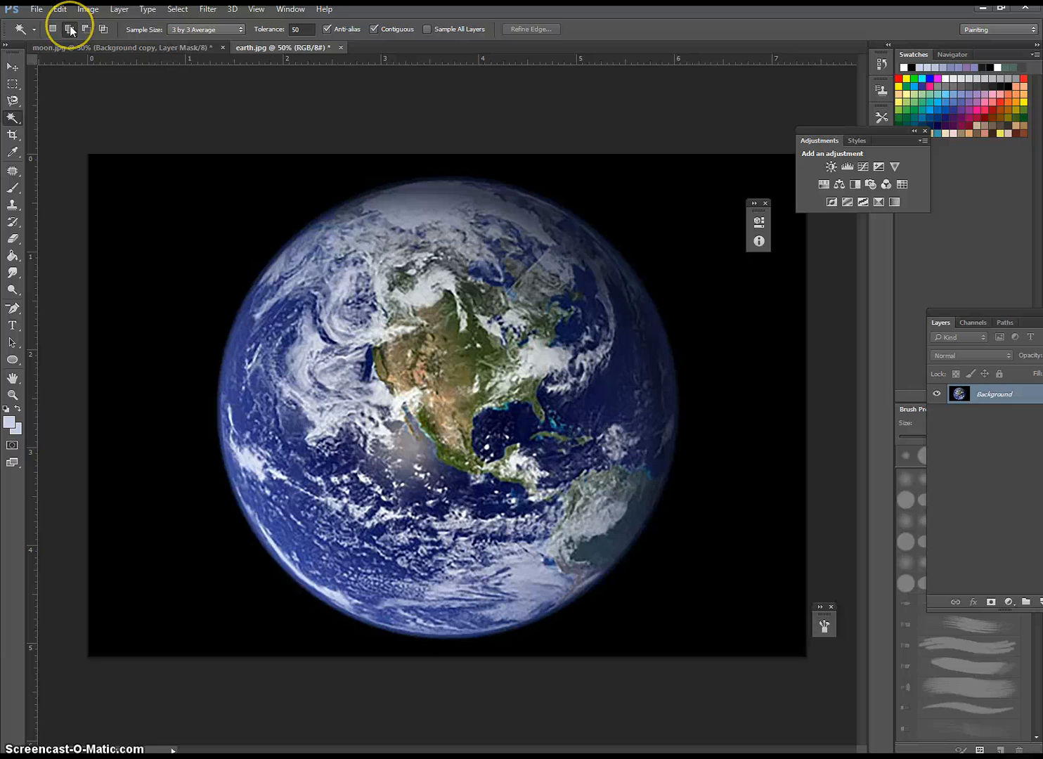
{"action": "left_click", "coordinate": [52, 29]}
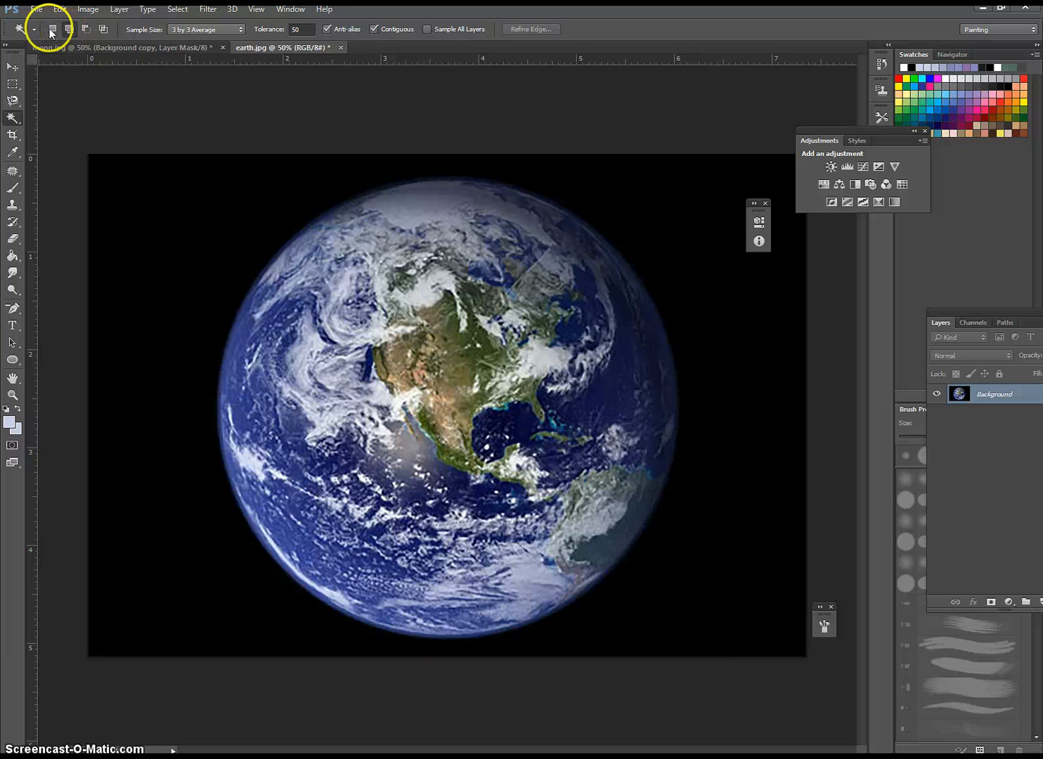
{"action": "left_click", "coordinate": [517, 320]}
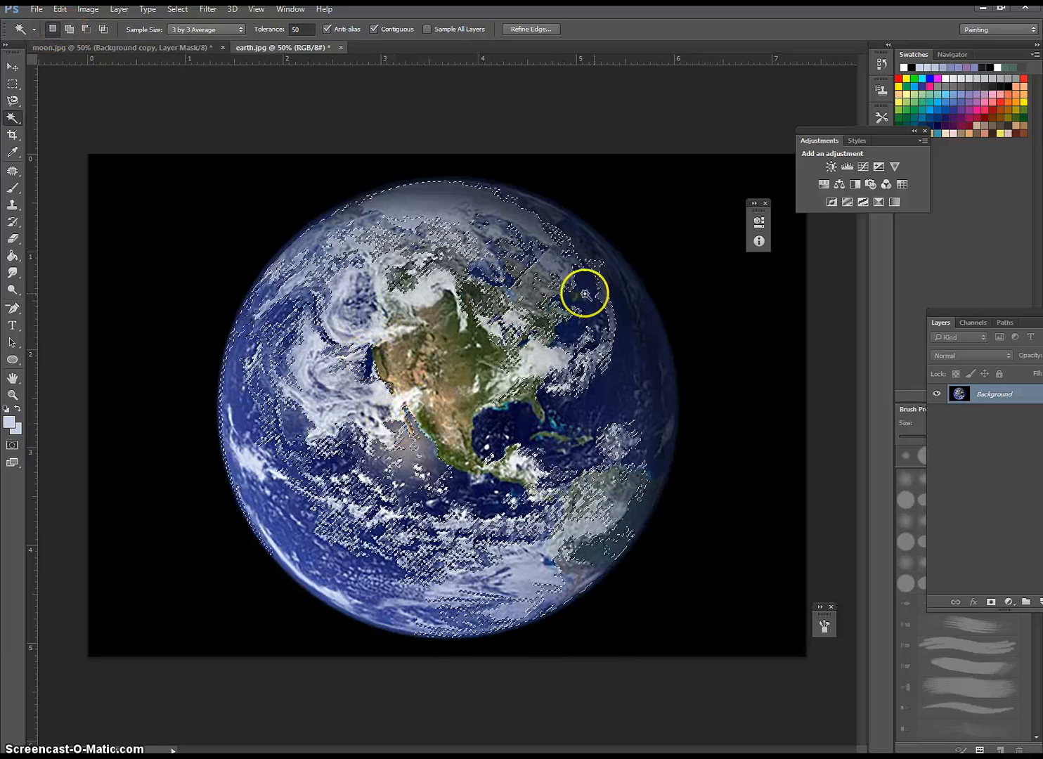
{"action": "left_click", "coordinate": [724, 293]}
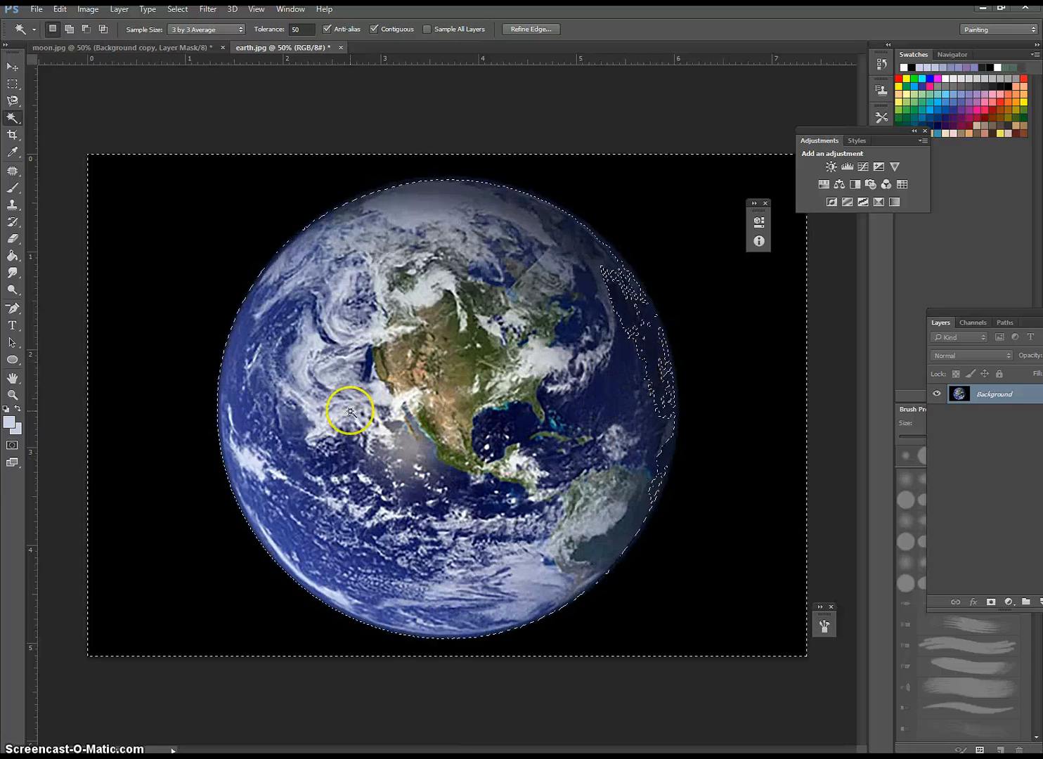
{"action": "left_click", "coordinate": [344, 388]}
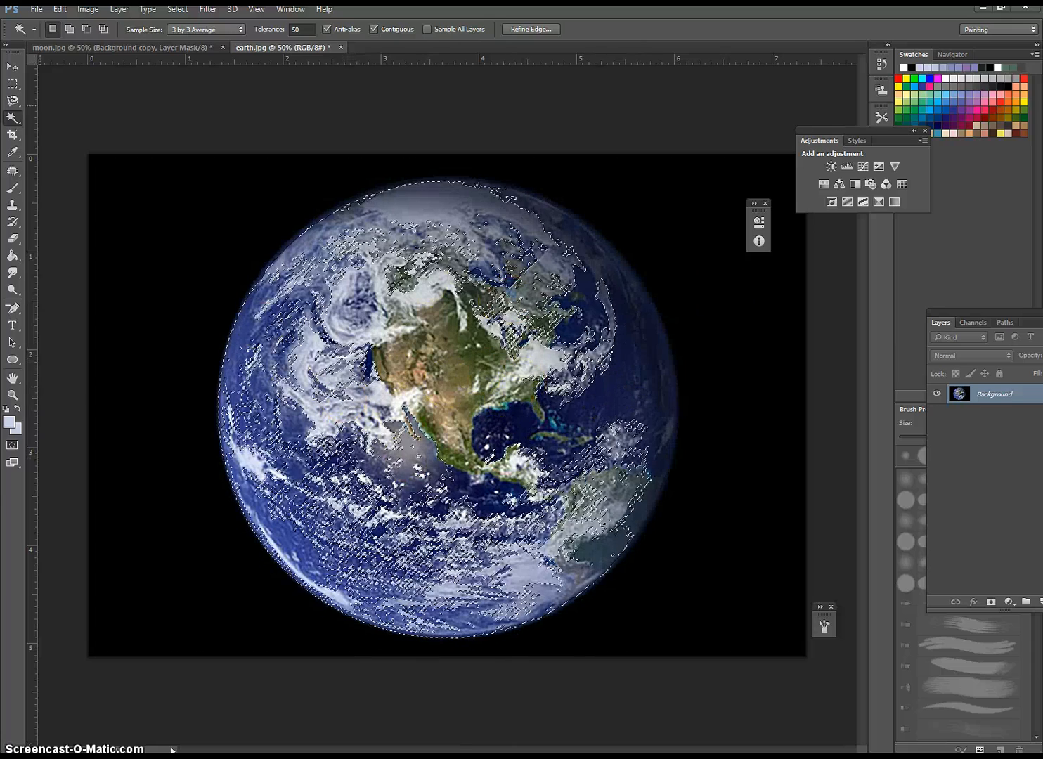
{"action": "key", "text": "ctrl+d"}
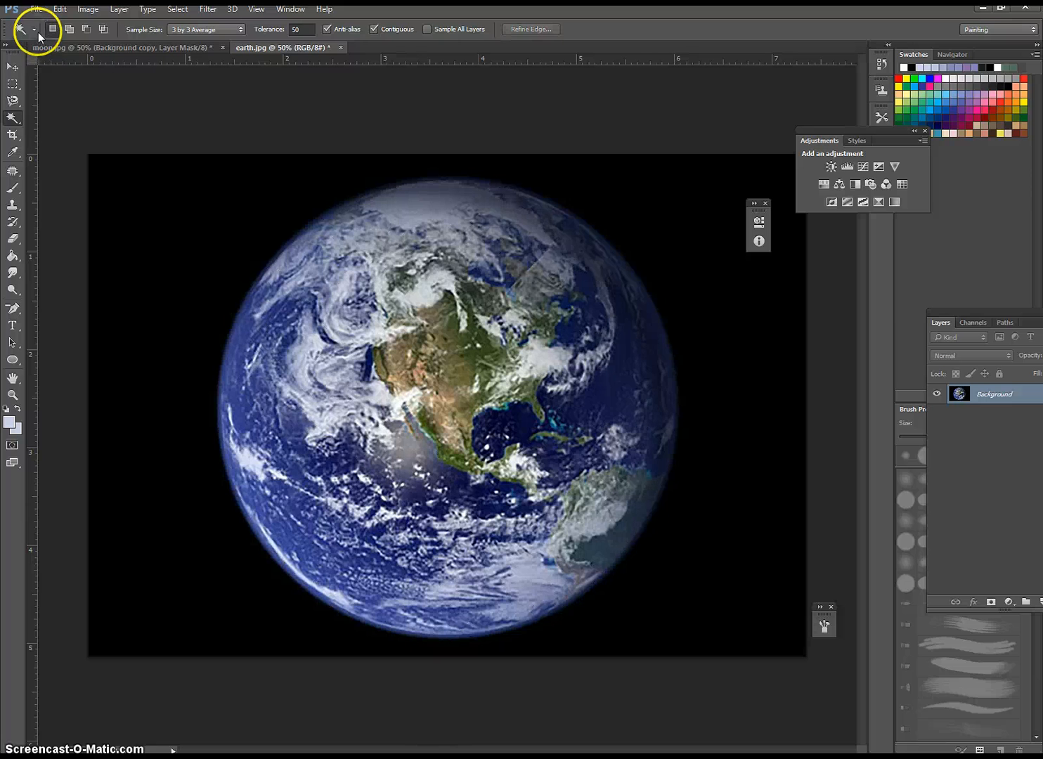
Set the Magic Wand to Add to selection with a sample size of 3 by 3 Average
{"action": "left_click", "coordinate": [69, 29]}
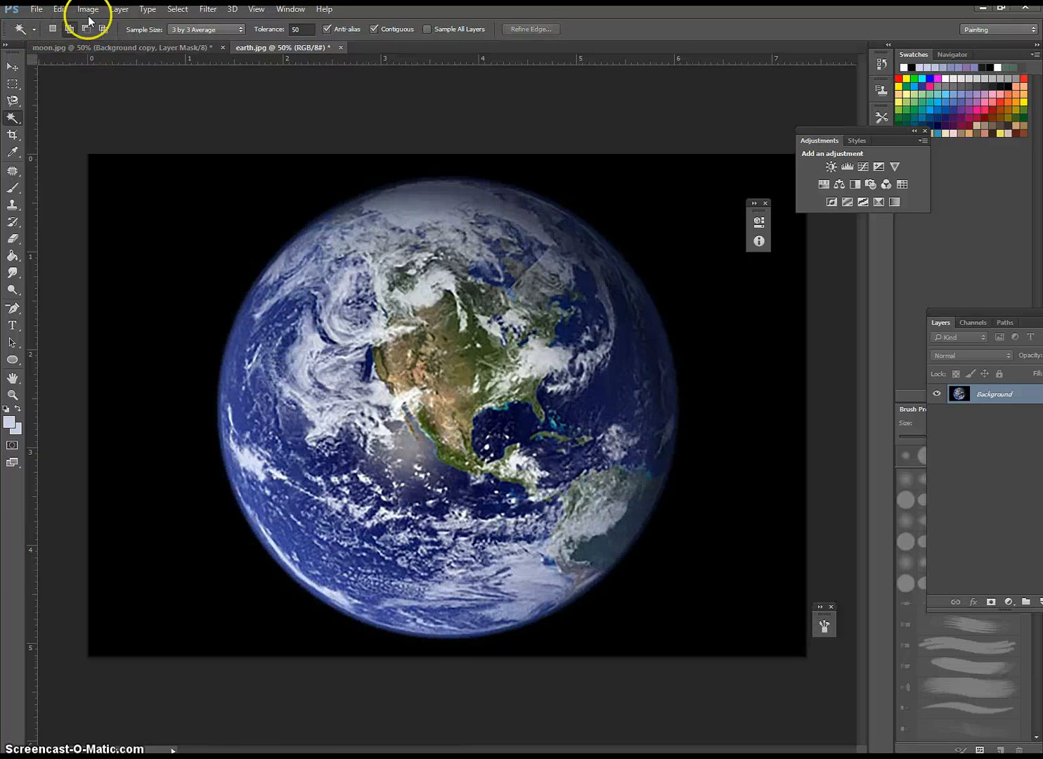
{"action": "left_click", "coordinate": [189, 29]}
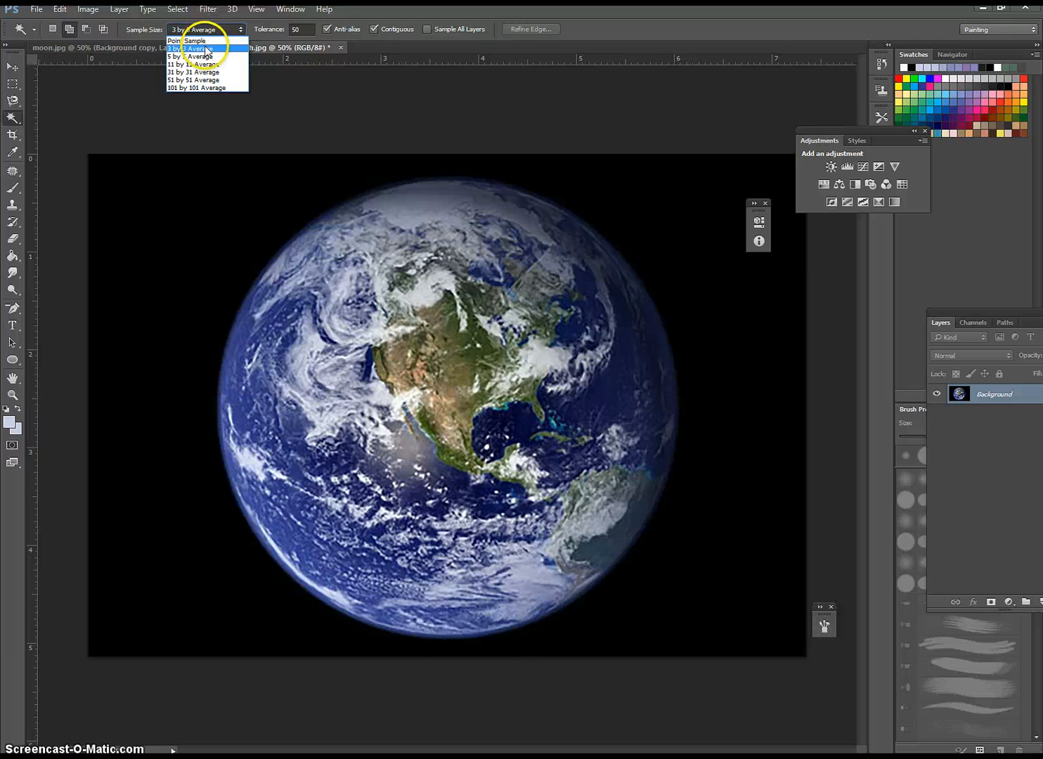
{"action": "left_click", "coordinate": [206, 49]}
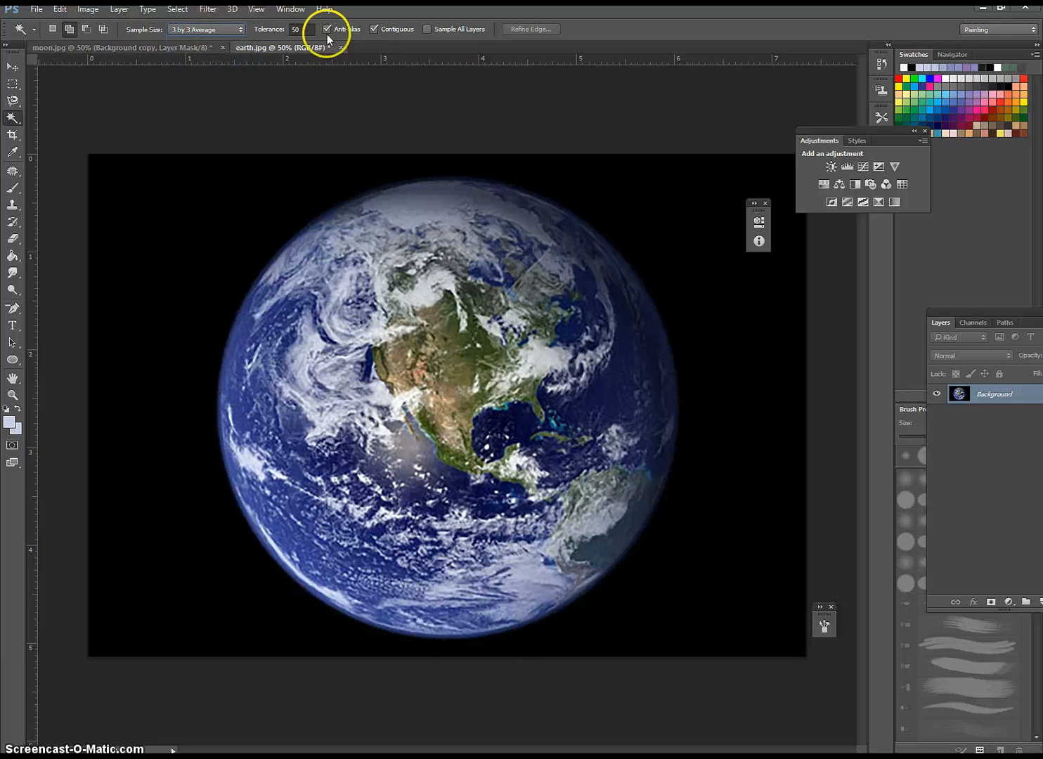
Set the Magic Wand tolerance to 32 and select areas across the globe
{"action": "left_click", "coordinate": [290, 28]}
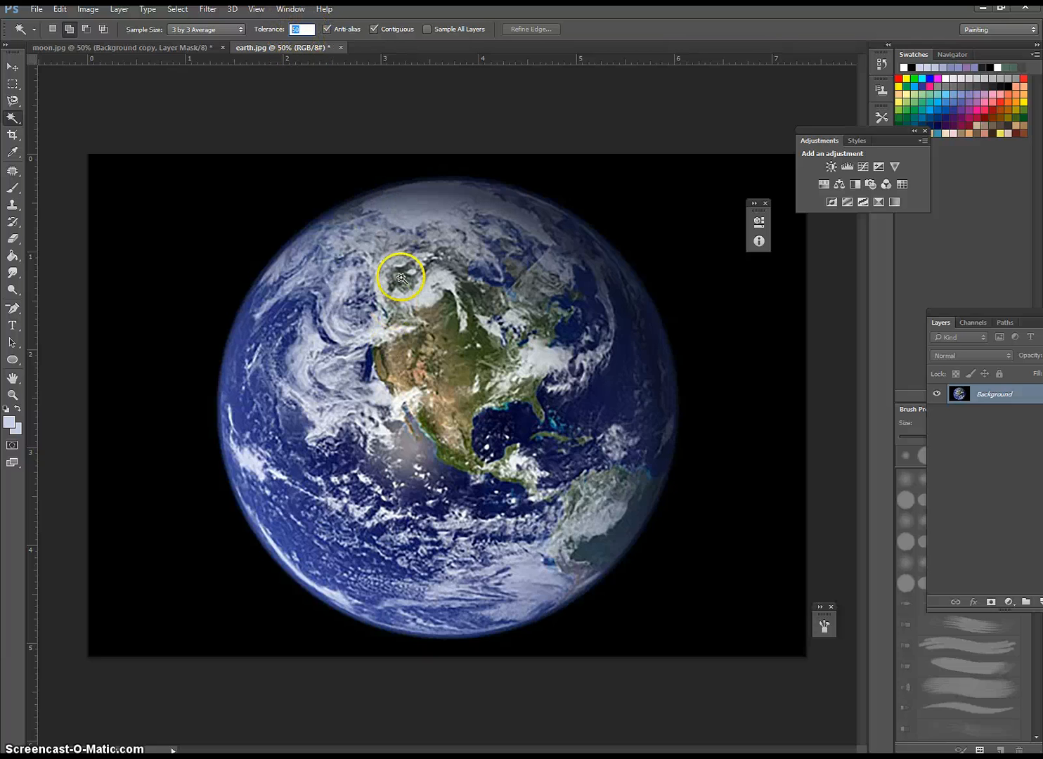
{"action": "type", "text": "23"}
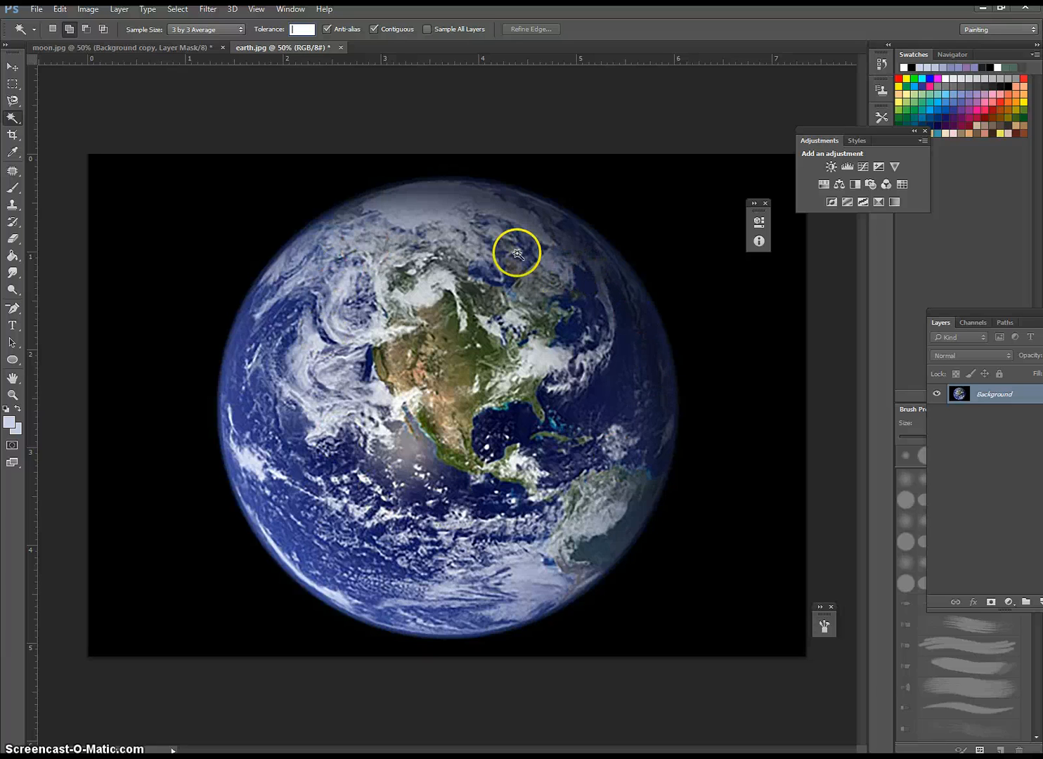
{"action": "left_click", "coordinate": [588, 289]}
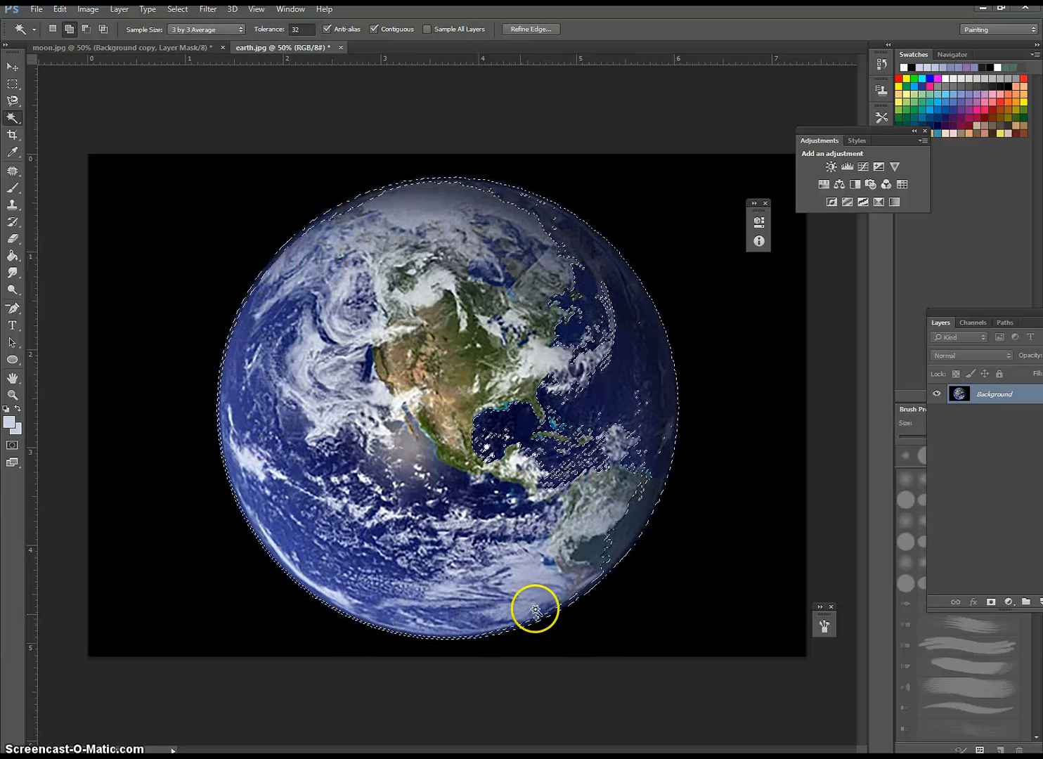
Try a Magic Wand tolerance of 150 on the dark ocean near the globe's right edge, and clear the selection
{"action": "left_click", "coordinate": [303, 29]}
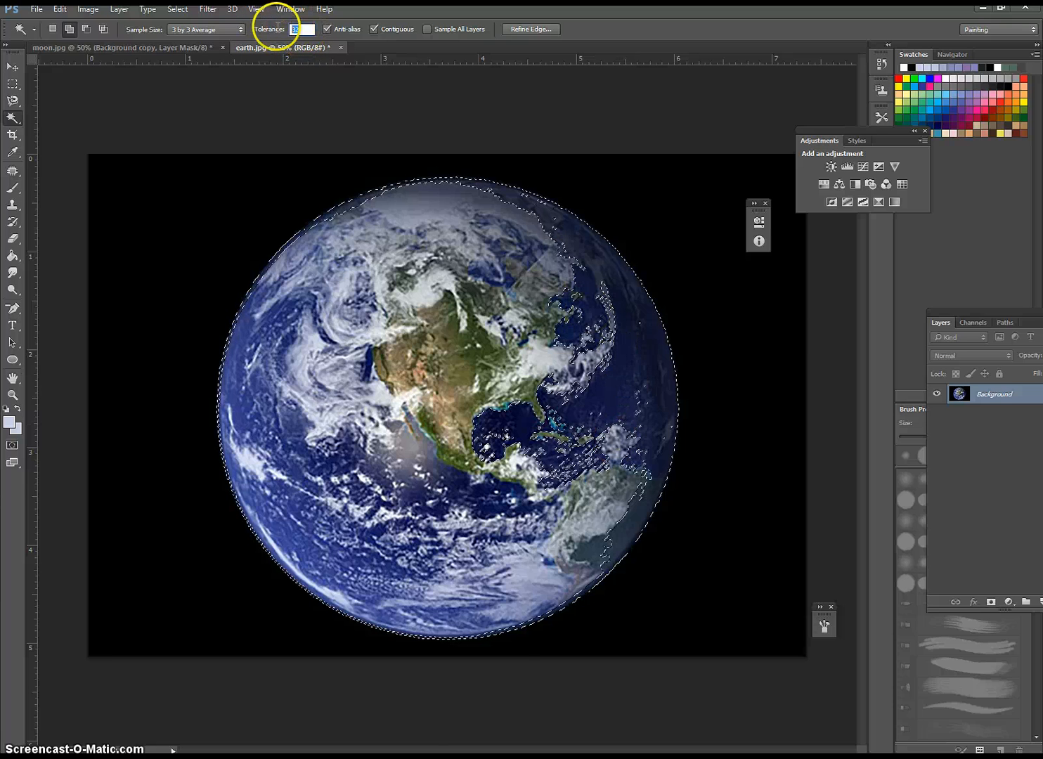
{"action": "type", "text": "150"}
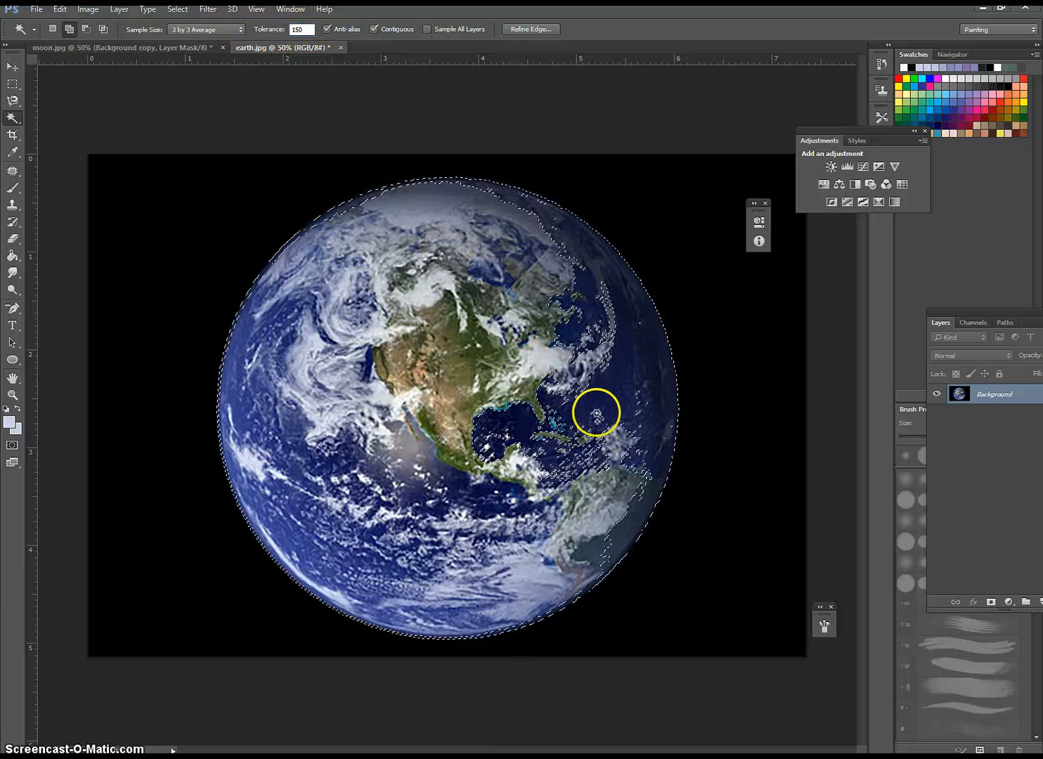
{"action": "left_click", "coordinate": [53, 30]}
{"action": "left_click", "coordinate": [643, 355]}
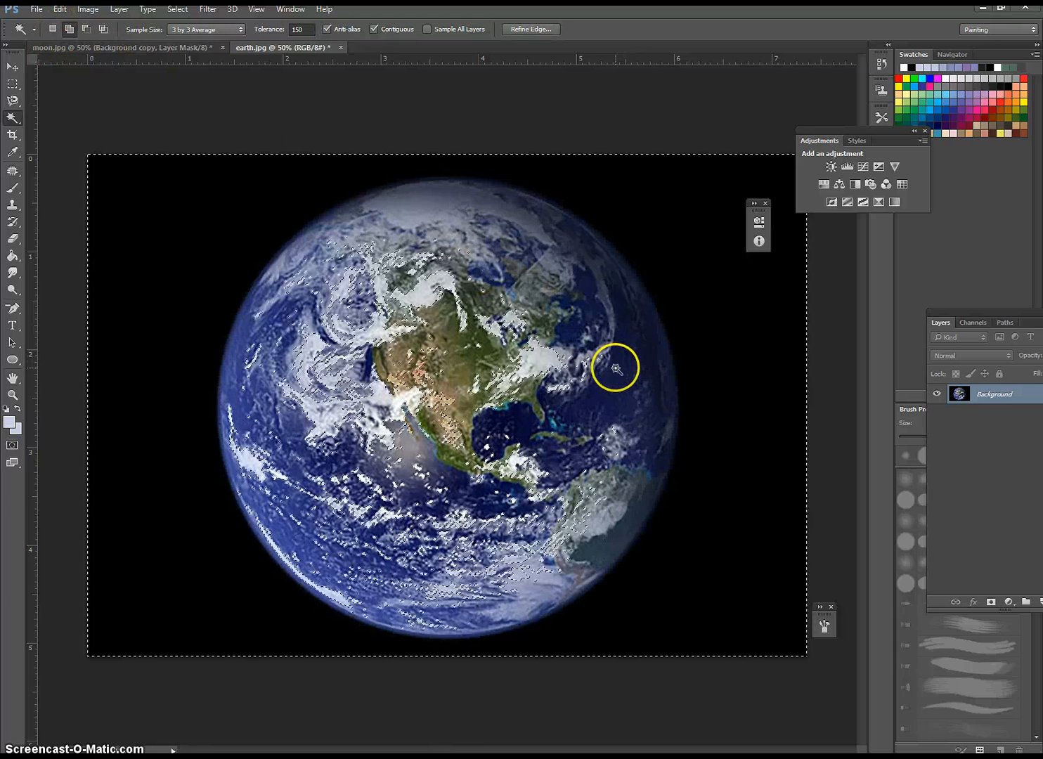
{"action": "key", "text": "ctrl+d"}
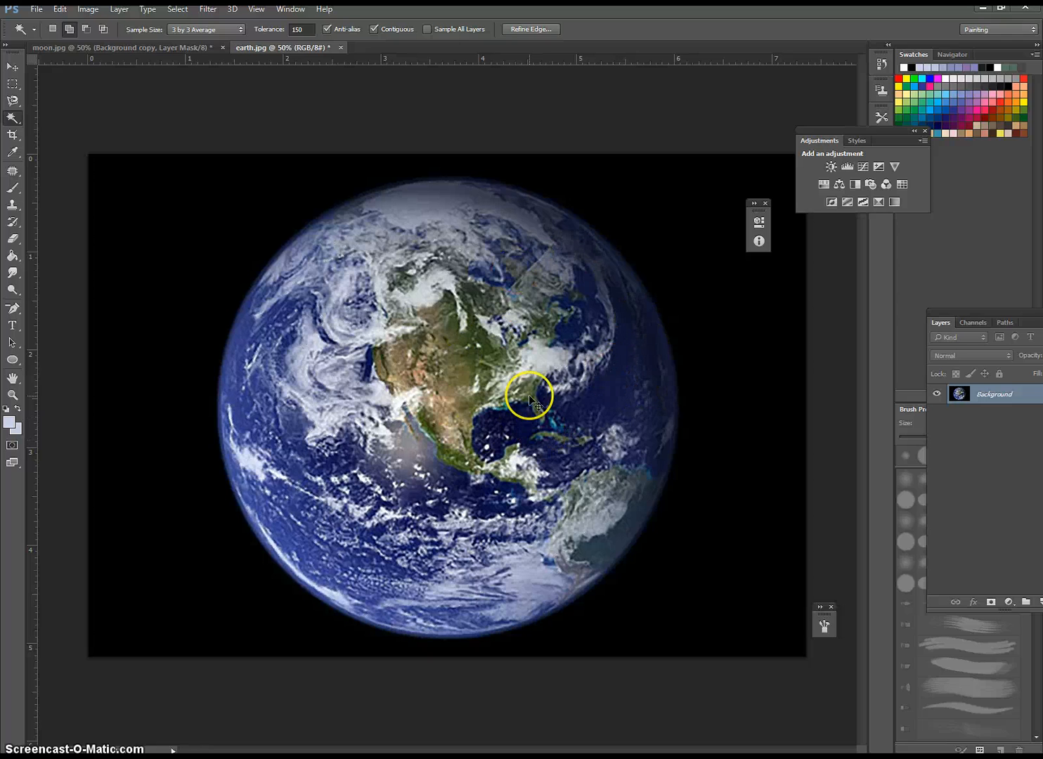
Set the Magic Wand tolerance to 50, try it on areas of the globe including the Gulf of Mexico, and deselect
{"action": "left_click_drag", "start_coordinate": [307, 28], "coordinate": [265, 28]}
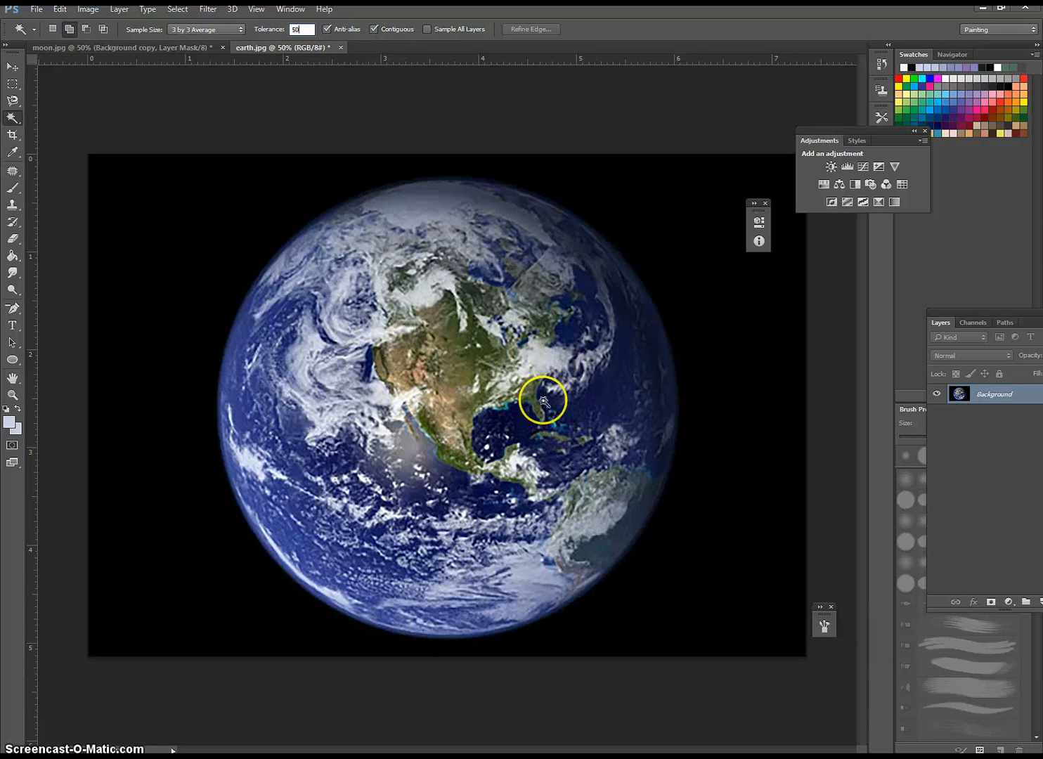
{"action": "left_click", "coordinate": [523, 432]}
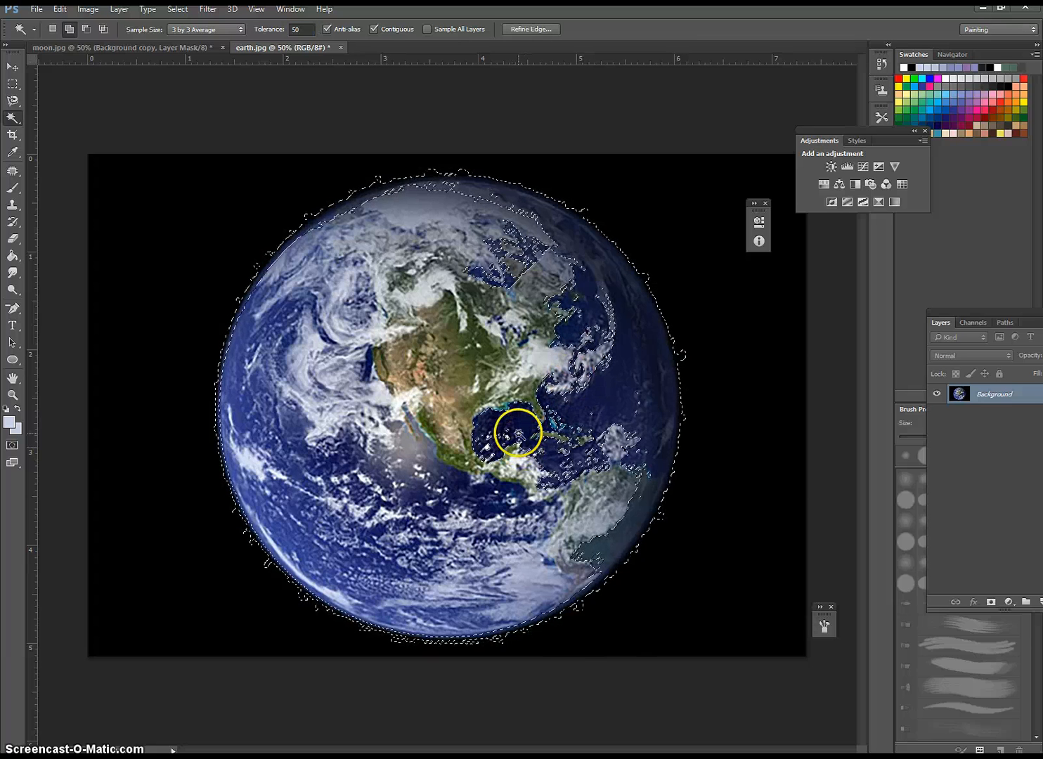
{"action": "key", "text": "ctrl+d"}
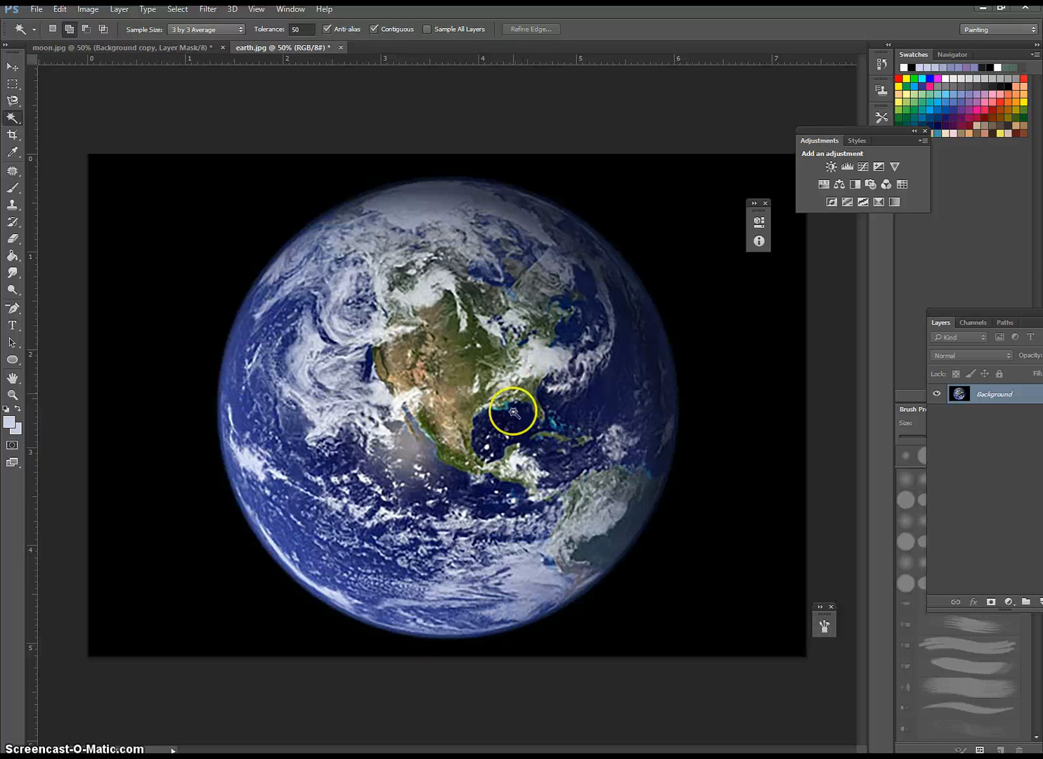
Try selecting the black background with a Magic Wand tolerance of 15, invert the selection to the globe, and deselect
{"action": "left_click", "coordinate": [302, 29]}
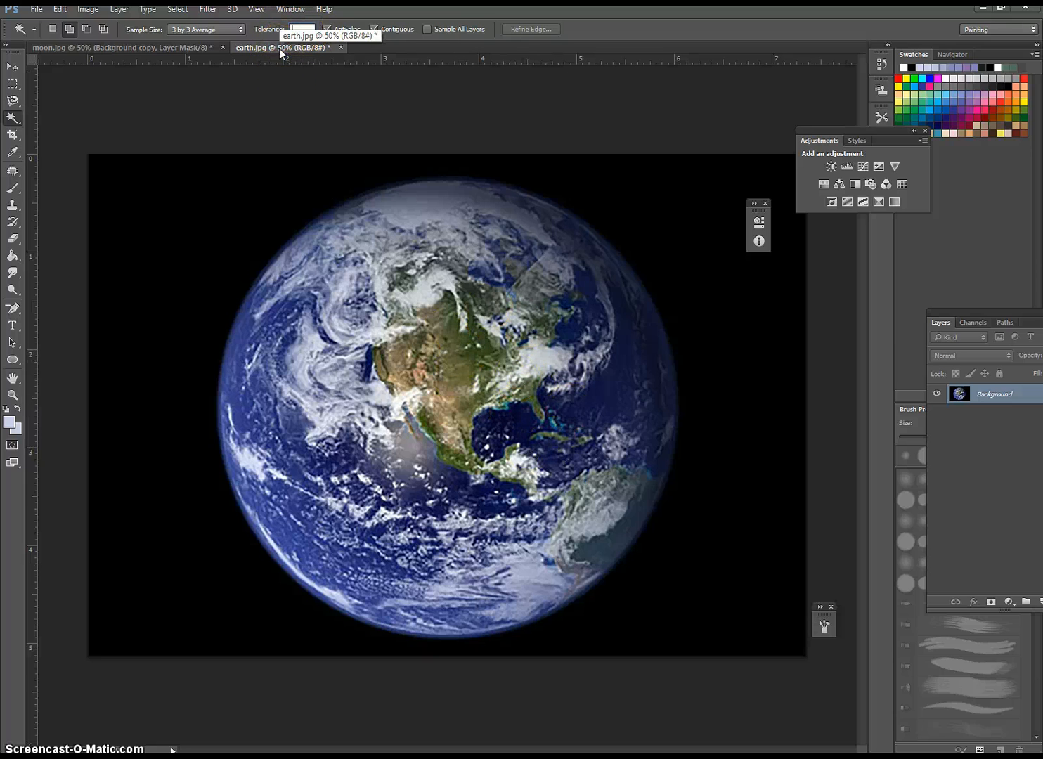
{"action": "type", "text": "15"}
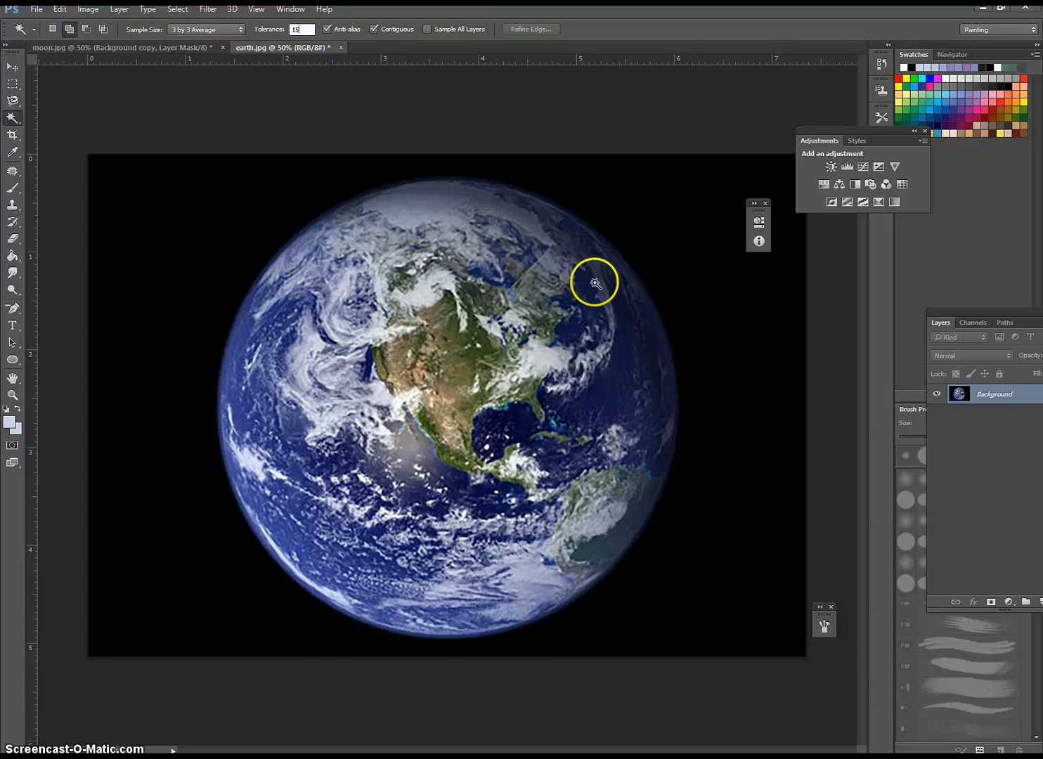
{"action": "left_click", "coordinate": [707, 237]}
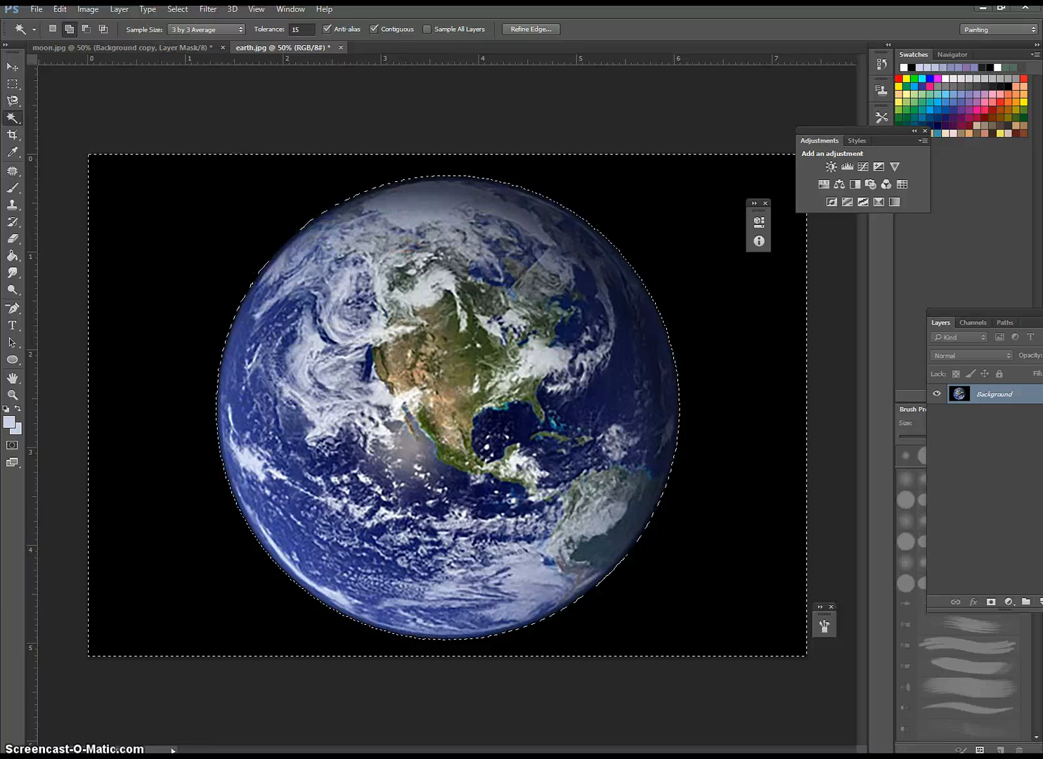
{"action": "left_click", "coordinate": [176, 8]}
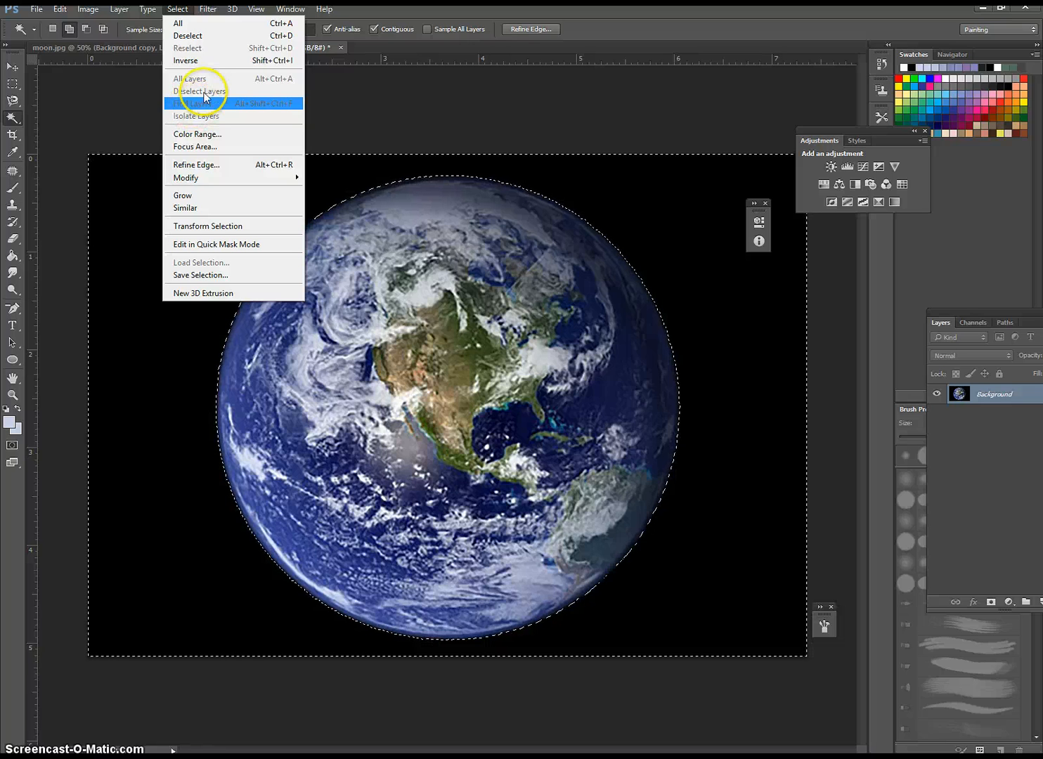
{"action": "left_click", "coordinate": [208, 61]}
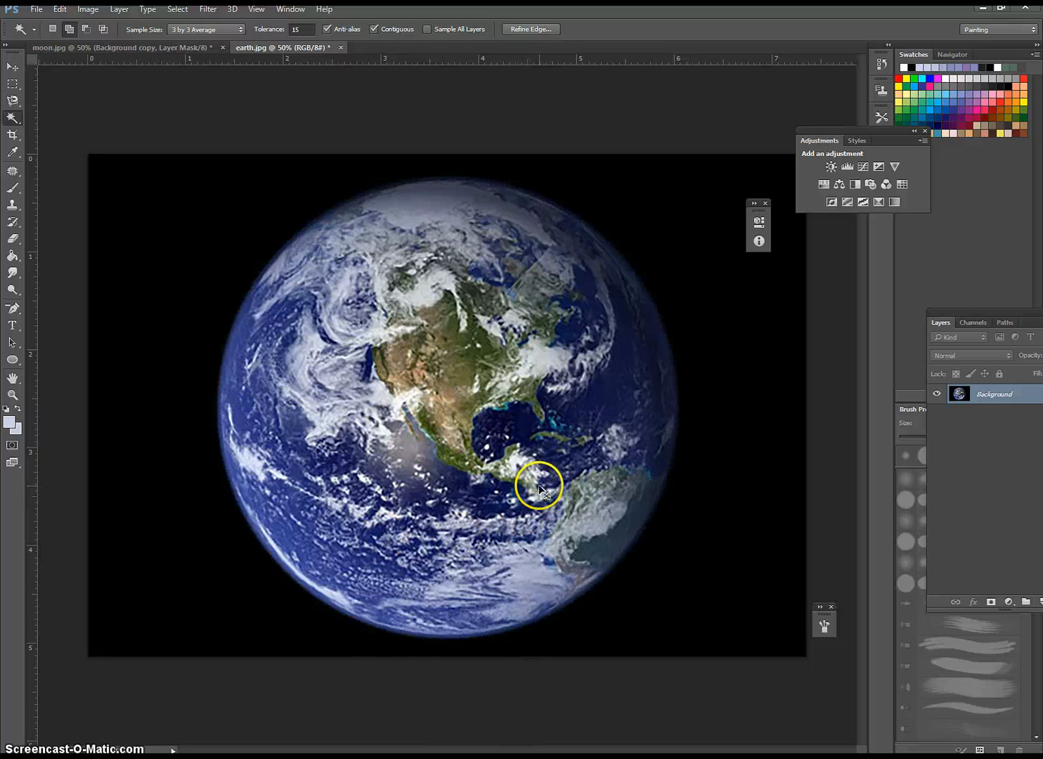
{"action": "key", "text": "ctrl+d"}
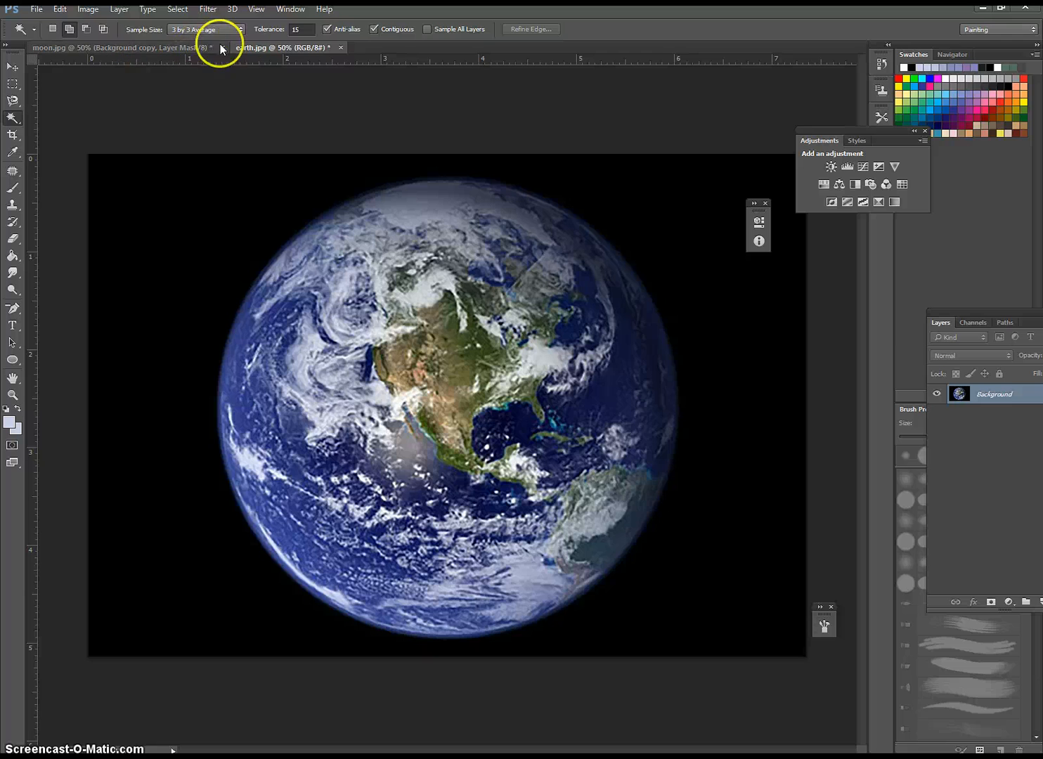
Set the Magic Wand tolerance to 30 and try building a selection from the globe's land, cloud and ocean areas
{"action": "double_click", "coordinate": [302, 29]}
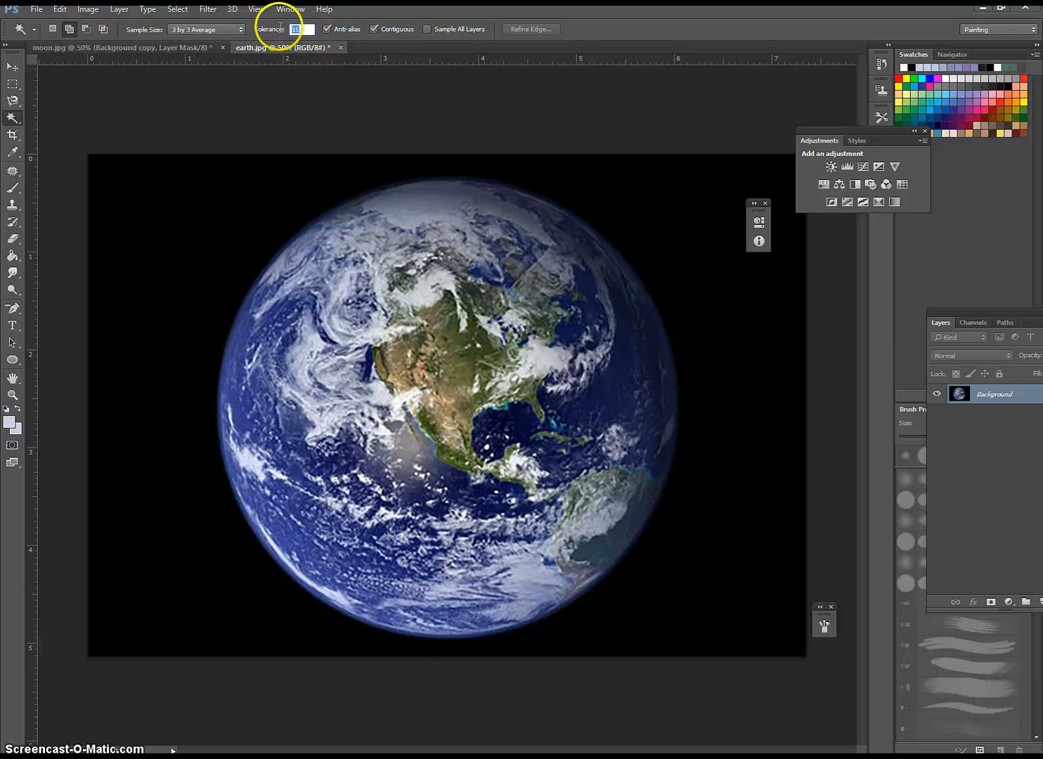
{"action": "type", "text": "30"}
{"action": "left_click", "coordinate": [460, 369]}
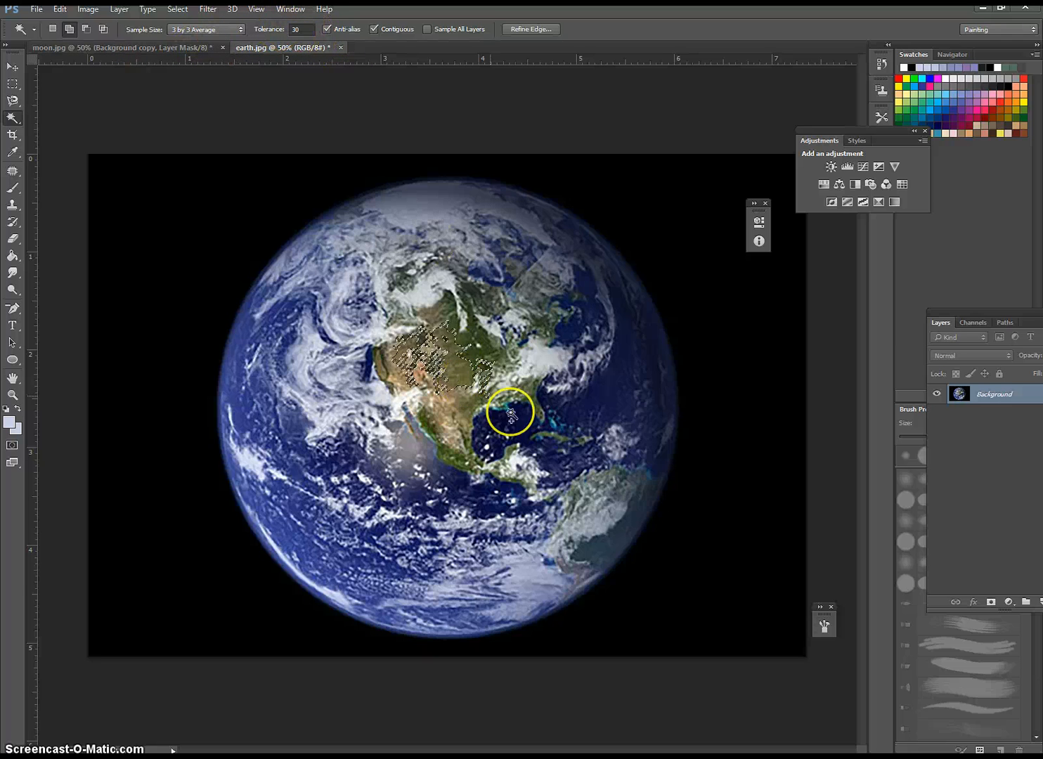
{"action": "left_click", "coordinate": [443, 435]}
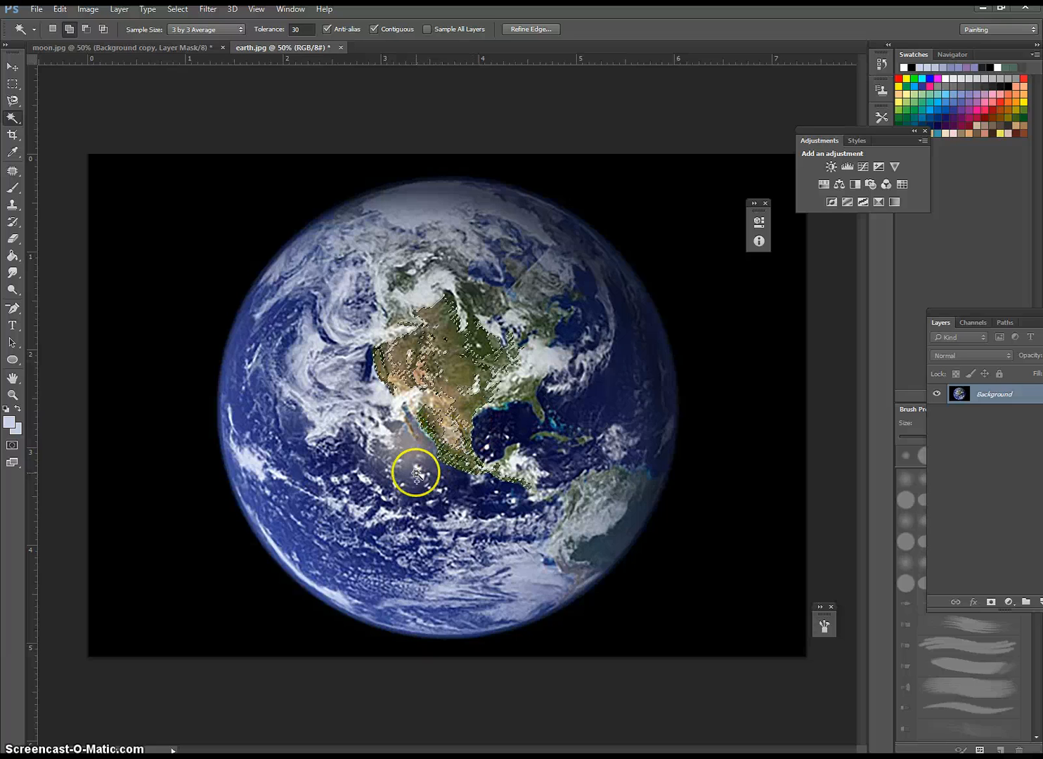
{"action": "left_click", "coordinate": [391, 450]}
{"action": "left_click", "coordinate": [342, 480]}
{"action": "left_click", "coordinate": [423, 500]}
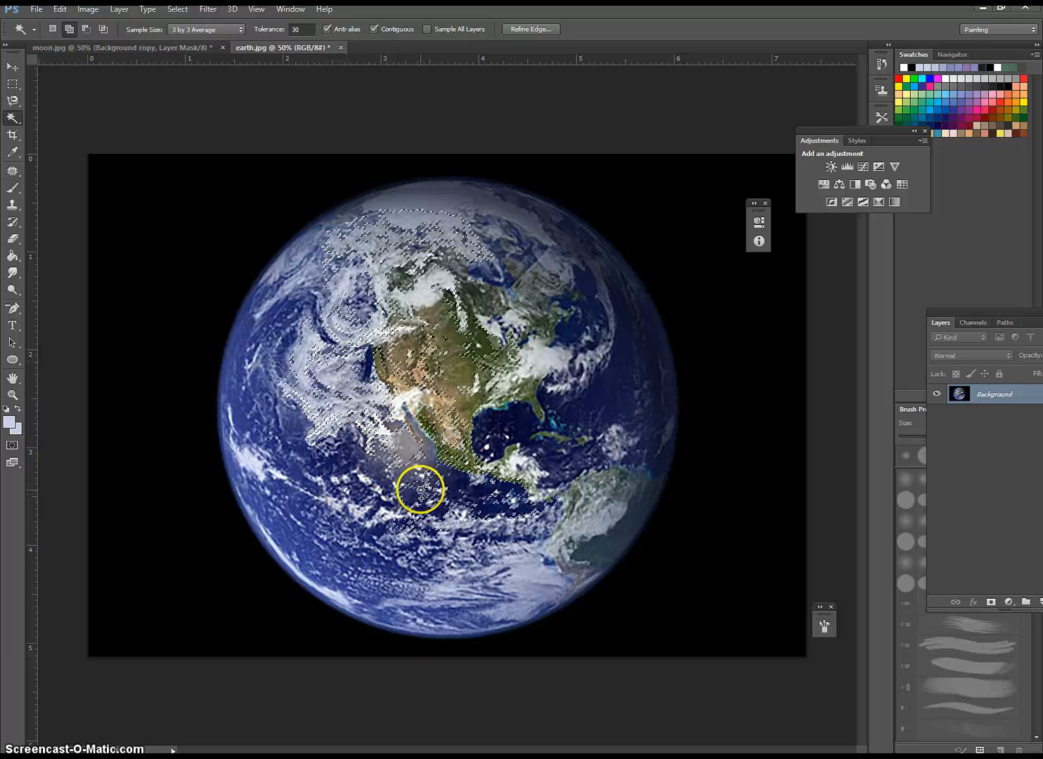
{"action": "left_click", "coordinate": [553, 443]}
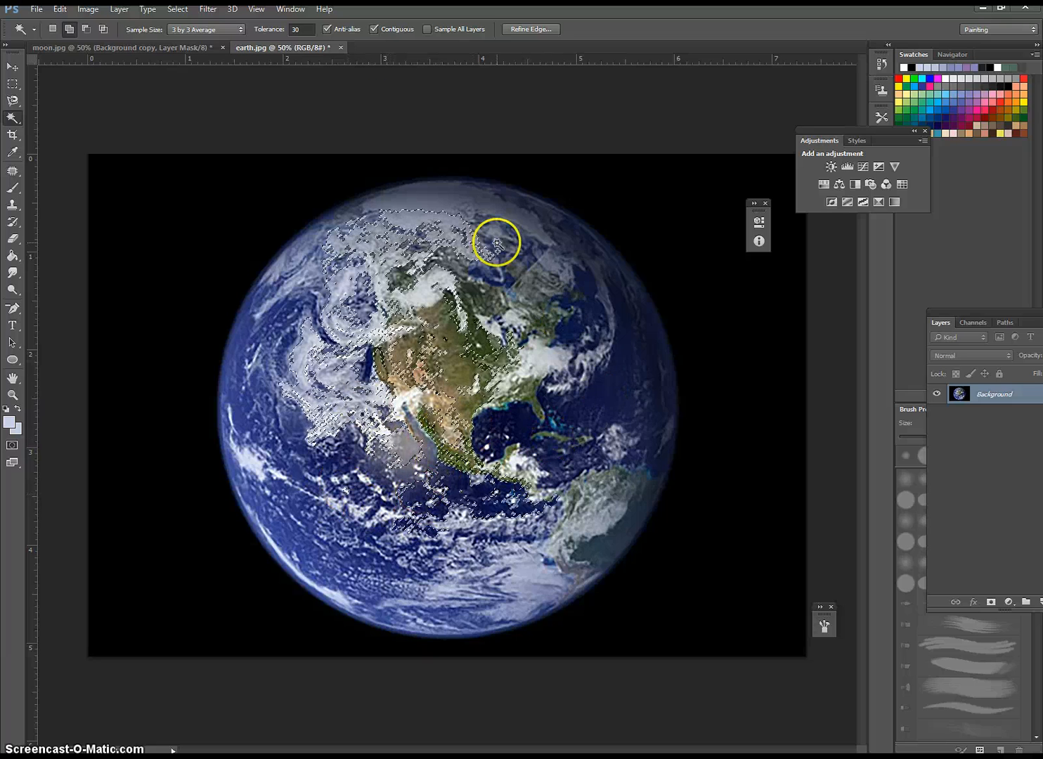
Raise the Magic Wand tolerance to 50 and keep adding the remaining unselected patches of the globe to the selection
{"action": "double_click", "coordinate": [303, 30]}
{"action": "type", "text": "50"}
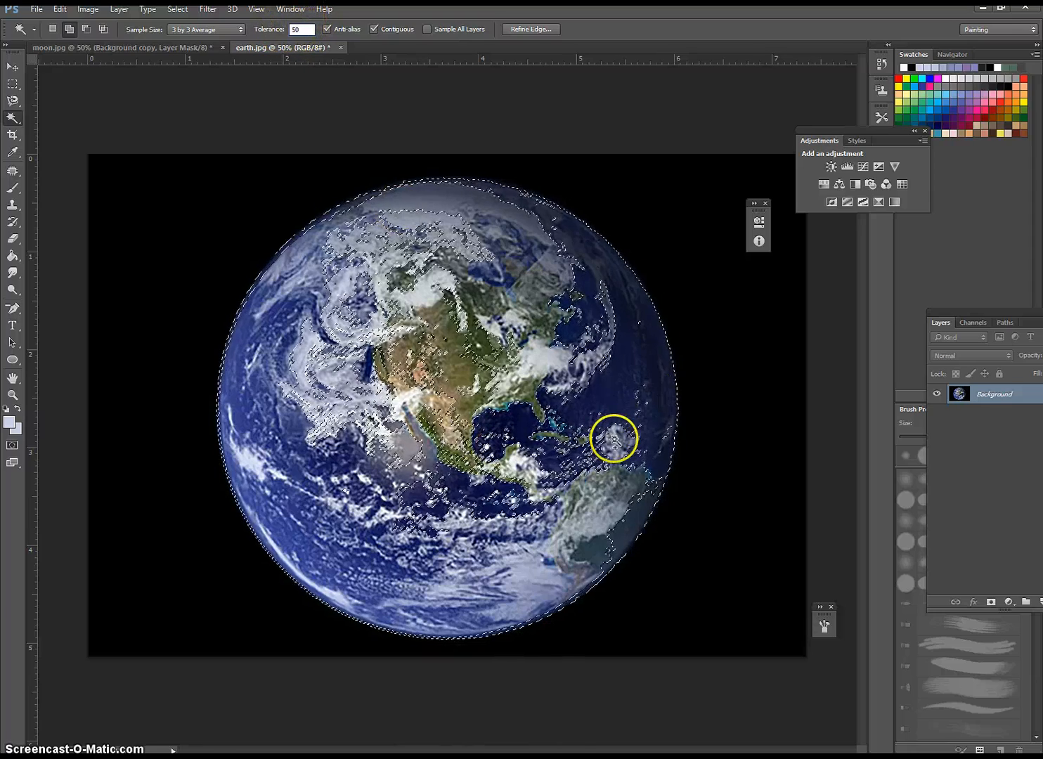
{"action": "left_click", "coordinate": [604, 455]}
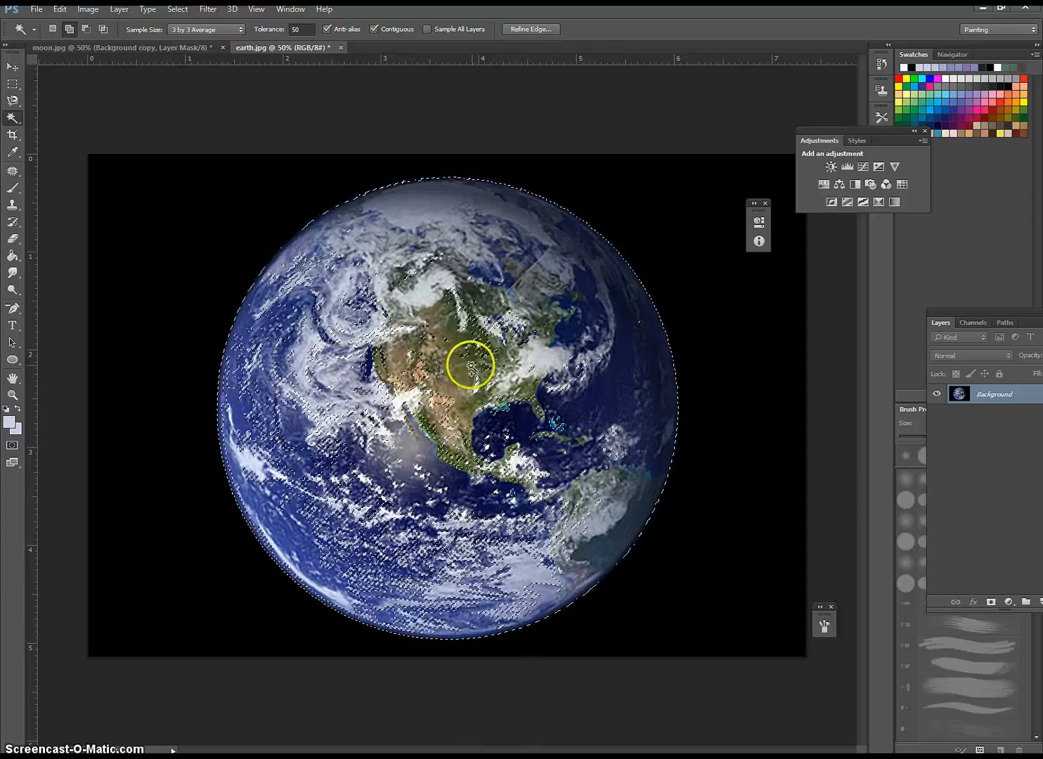
{"action": "left_click", "coordinate": [500, 319]}
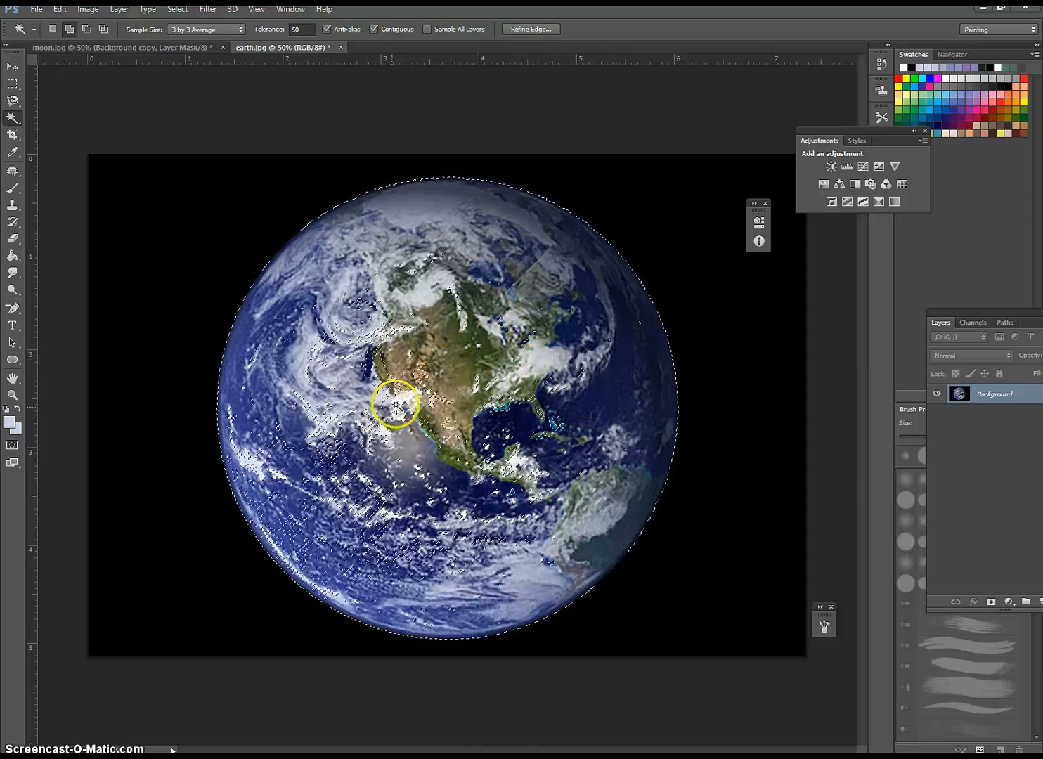
{"action": "left_click", "coordinate": [410, 376]}
{"action": "left_click", "coordinate": [373, 330]}
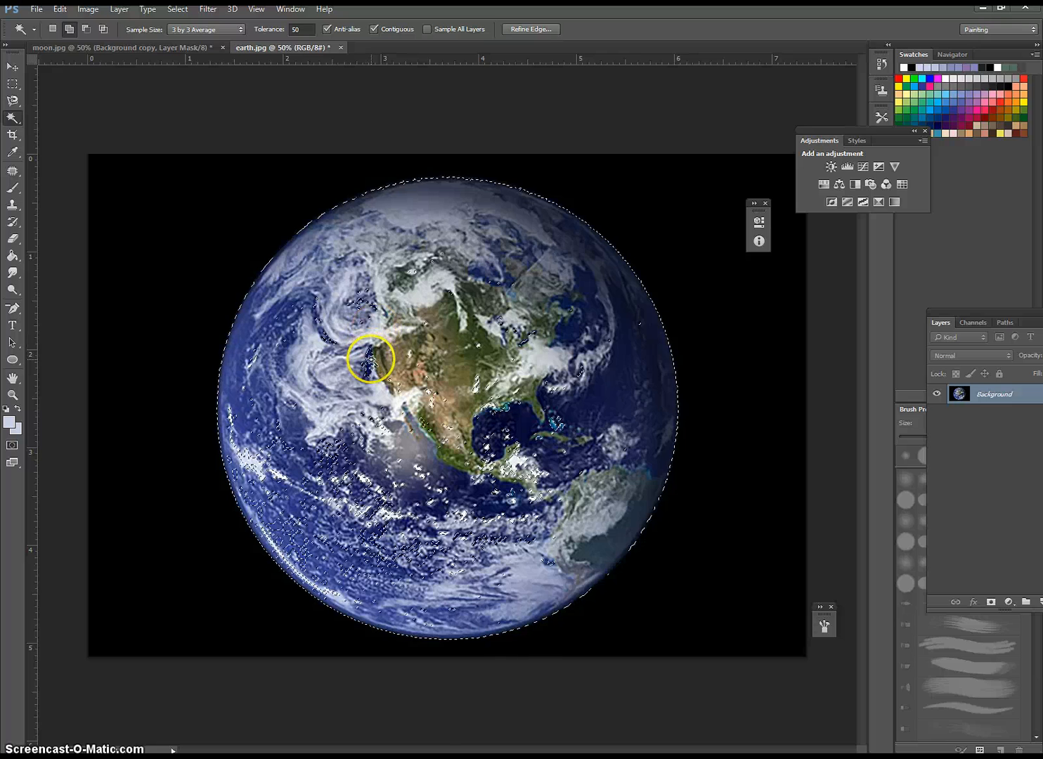
{"action": "left_click", "coordinate": [373, 531]}
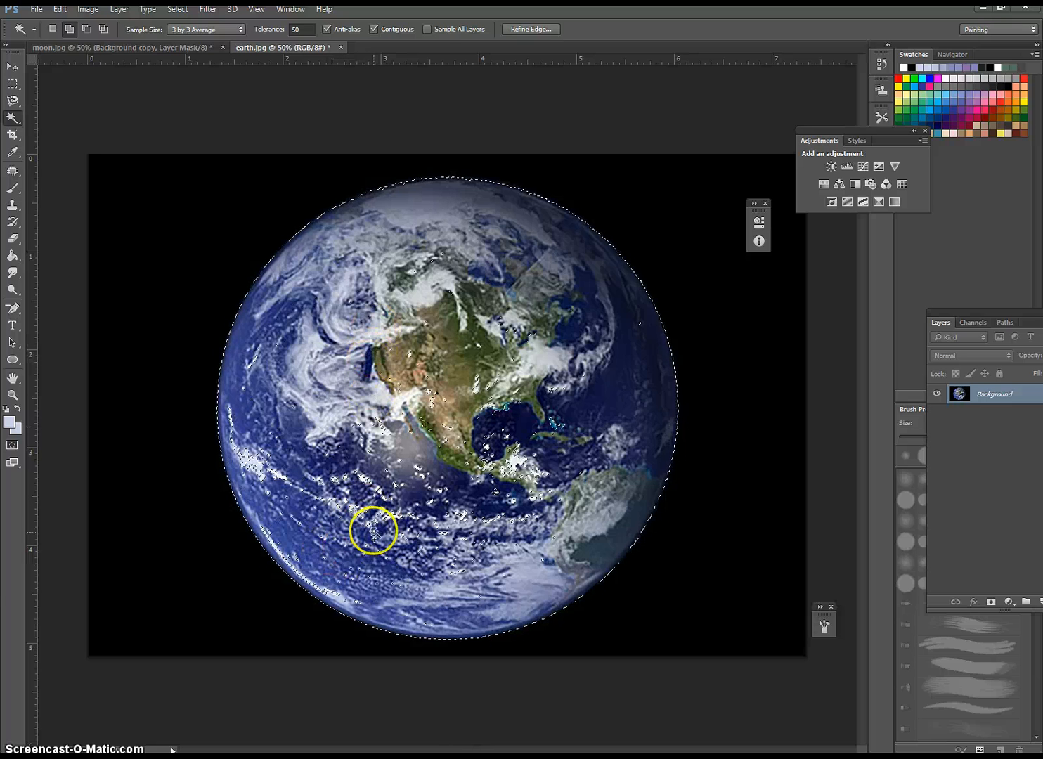
{"action": "left_click", "coordinate": [358, 507]}
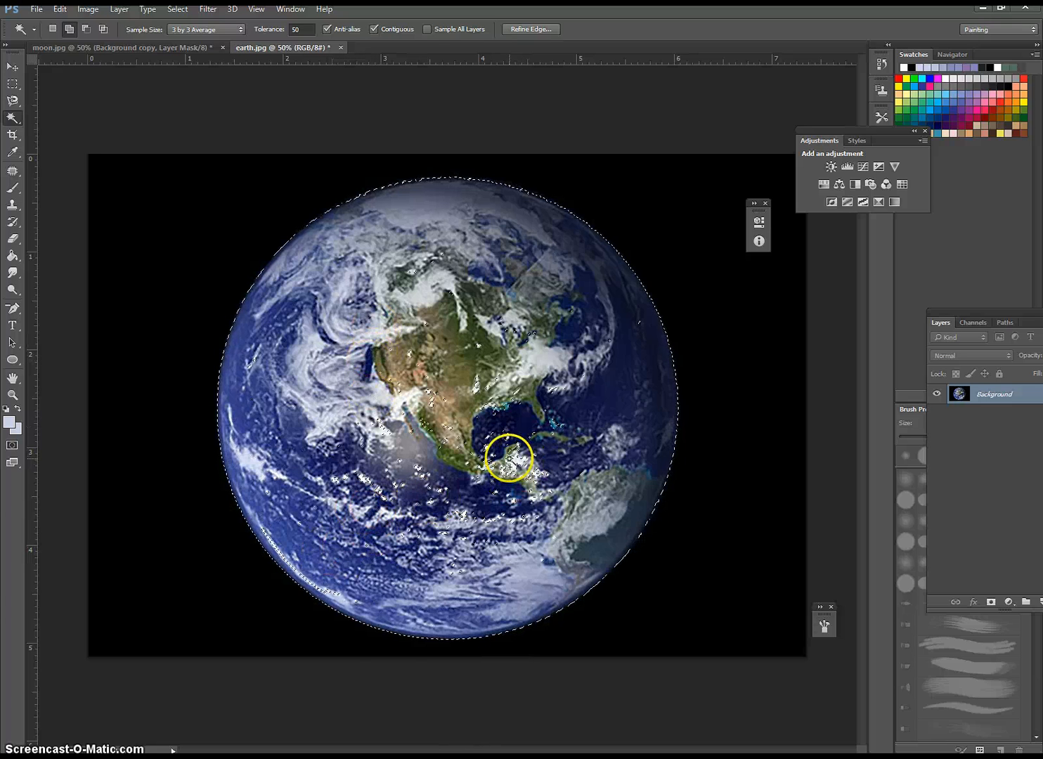
{"action": "left_click", "coordinate": [509, 458]}
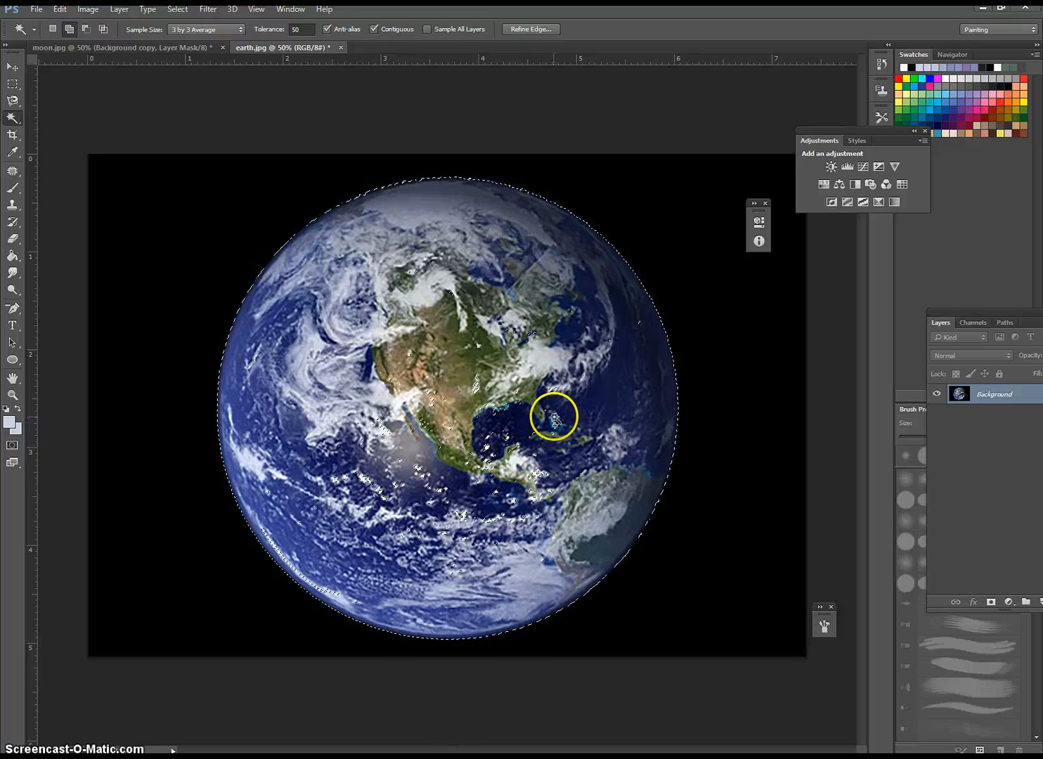
{"action": "left_click", "coordinate": [552, 376]}
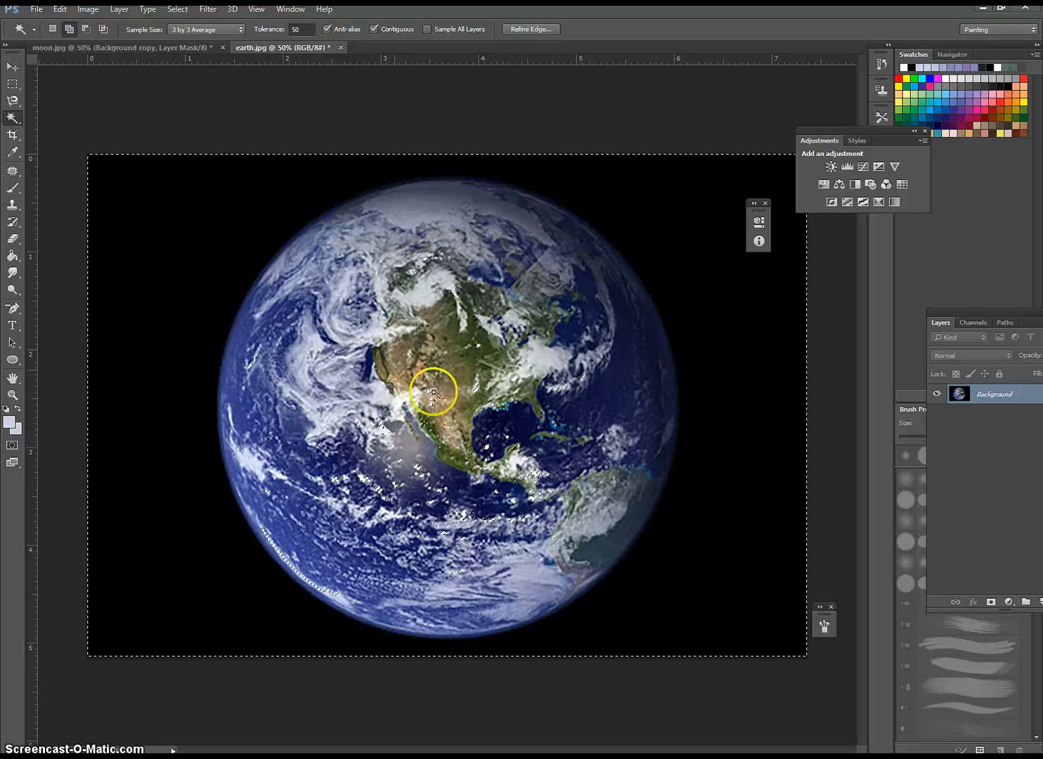
Undo the last Magic Wand addition, and clear the selection after inspecting the gaps within the globe up close
{"action": "left_click", "coordinate": [60, 10]}
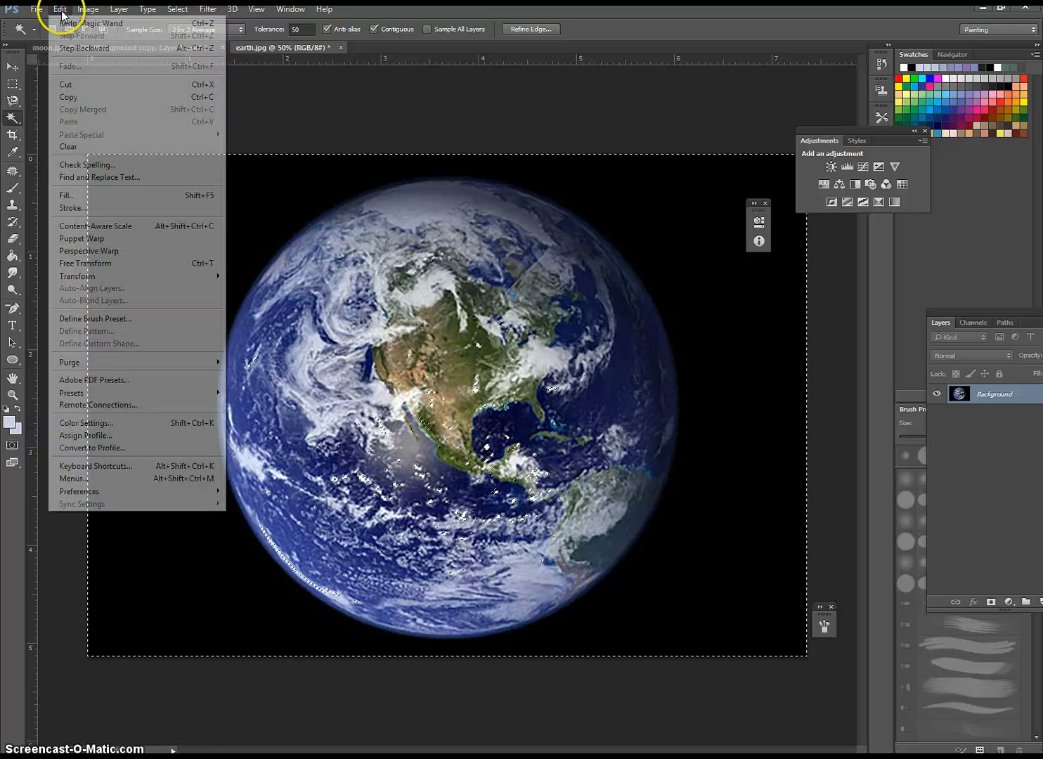
{"action": "left_click", "coordinate": [84, 48]}
{"action": "left_click", "coordinate": [60, 9]}
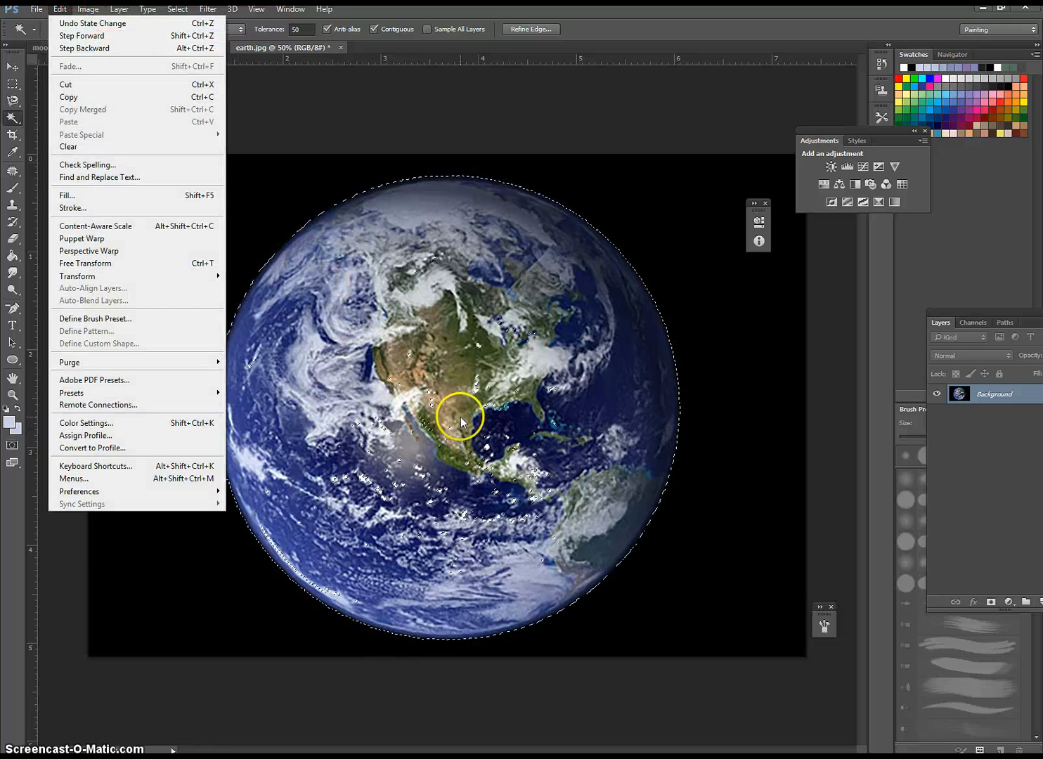
{"action": "left_click", "coordinate": [449, 376]}
{"action": "key", "text": "ctrl+plus"}
{"action": "key", "text": "ctrl+plus"}
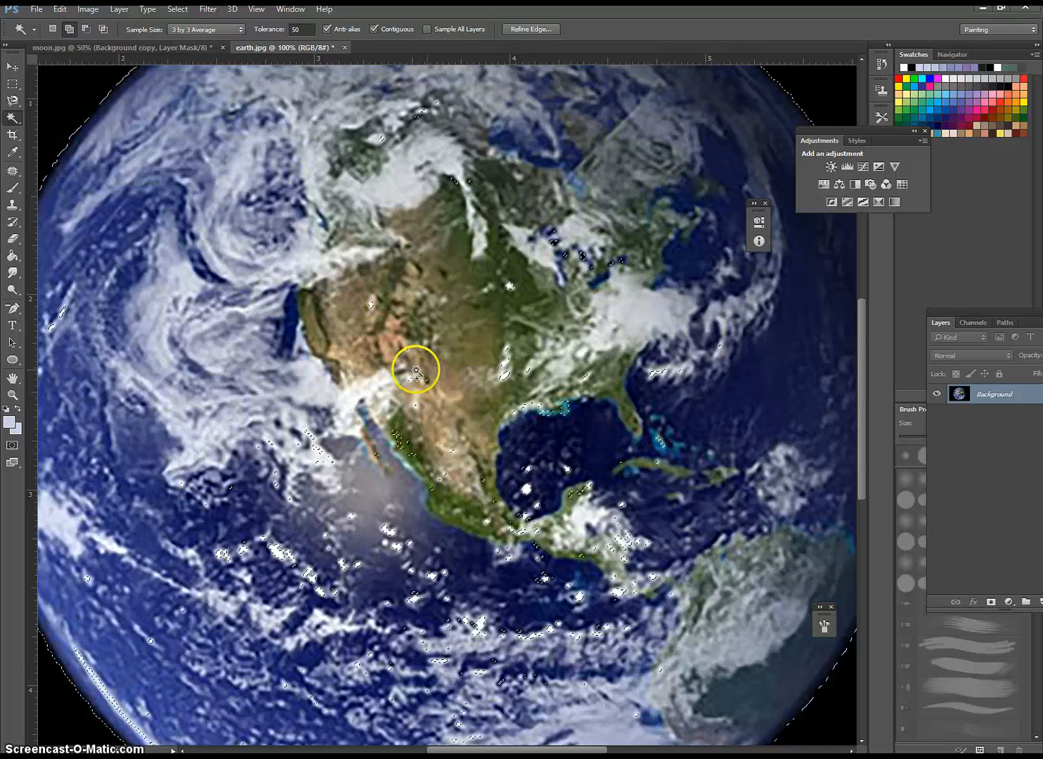
{"action": "key", "text": "ctrl+z"}
{"action": "key", "text": "ctrl+minus"}
{"action": "key", "text": "ctrl+minus"}
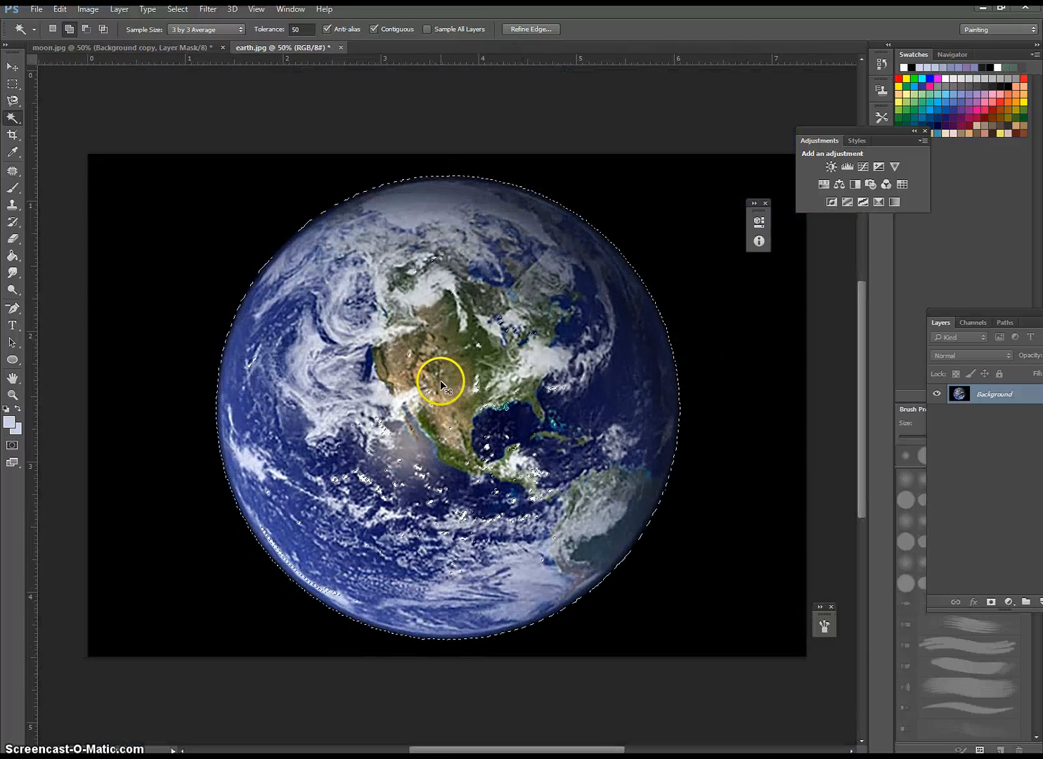
{"action": "key", "text": "ctrl+d"}
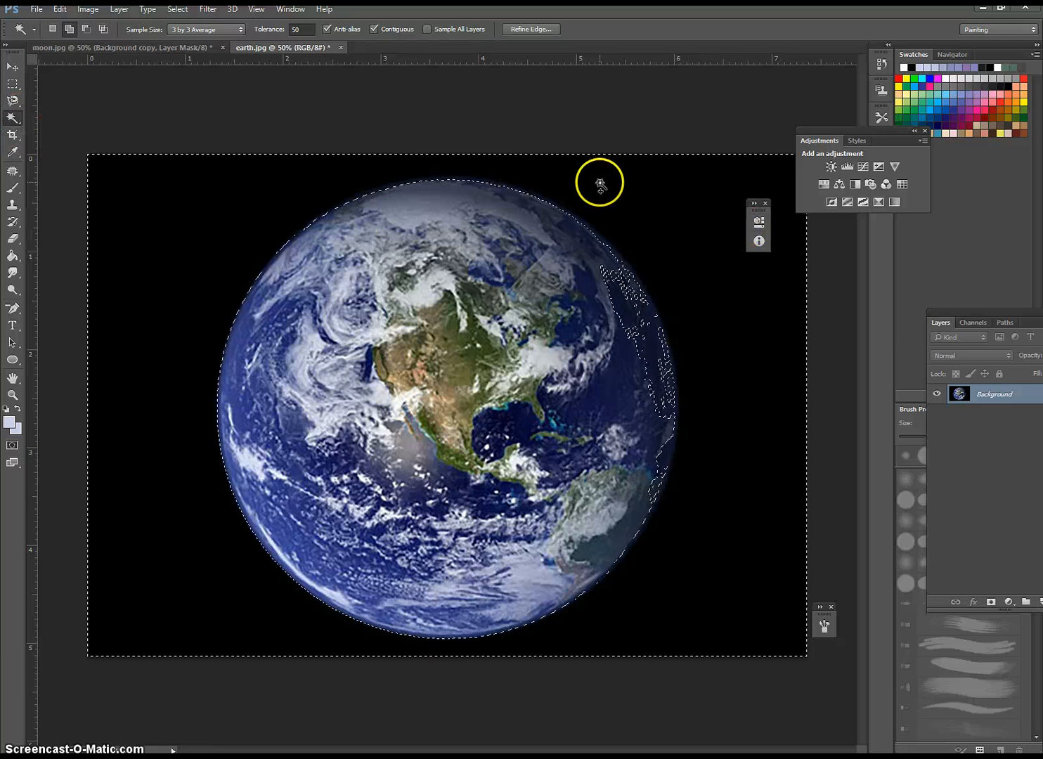
Select the black background with a Magic Wand tolerance of 15 and invert the selection to isolate the globe
{"action": "double_click", "coordinate": [295, 29]}
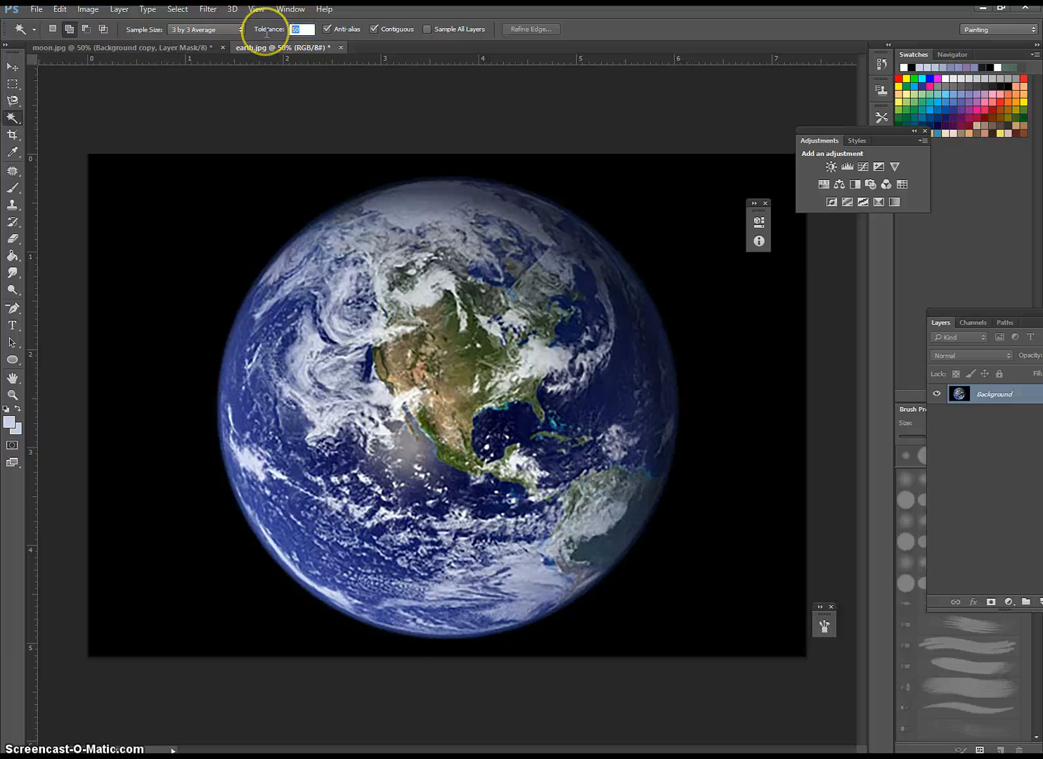
{"action": "type", "text": "15"}
{"action": "left_click", "coordinate": [681, 236]}
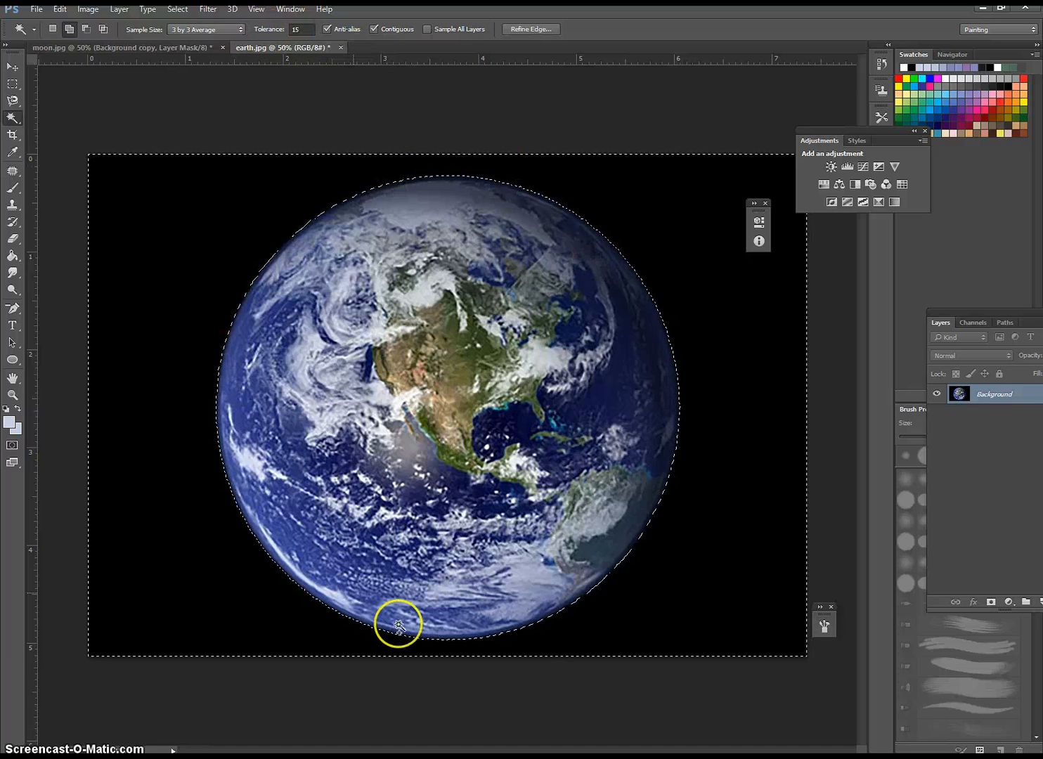
{"action": "left_click", "coordinate": [90, 10]}
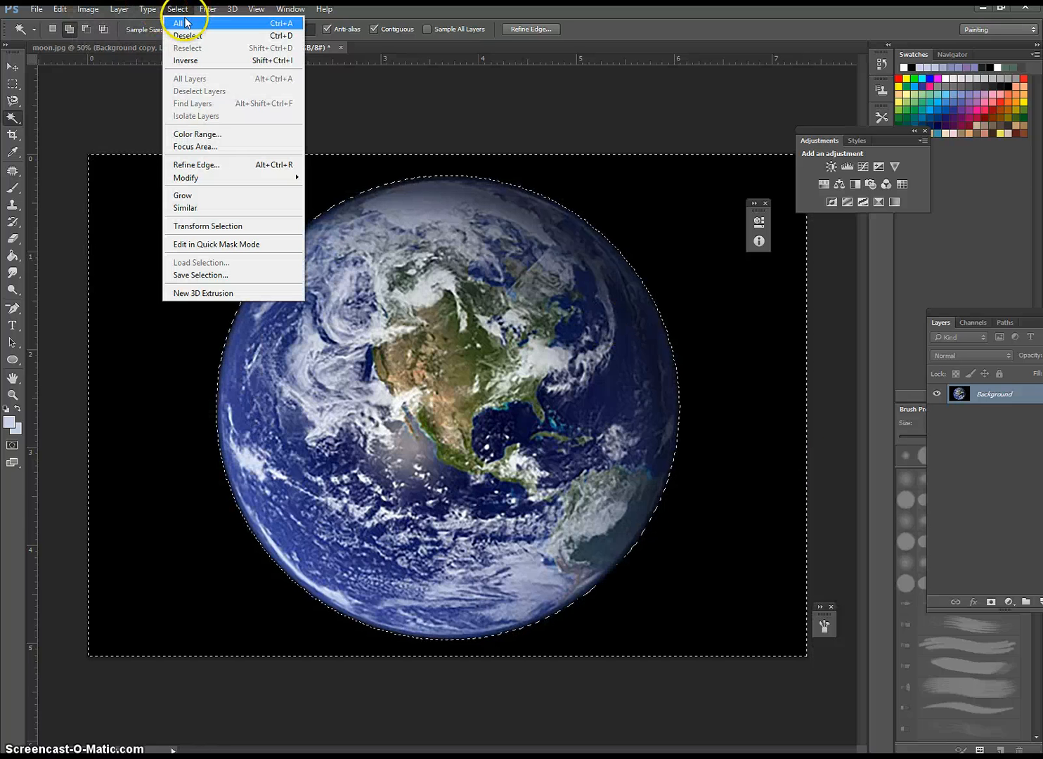
{"action": "left_click", "coordinate": [187, 62]}
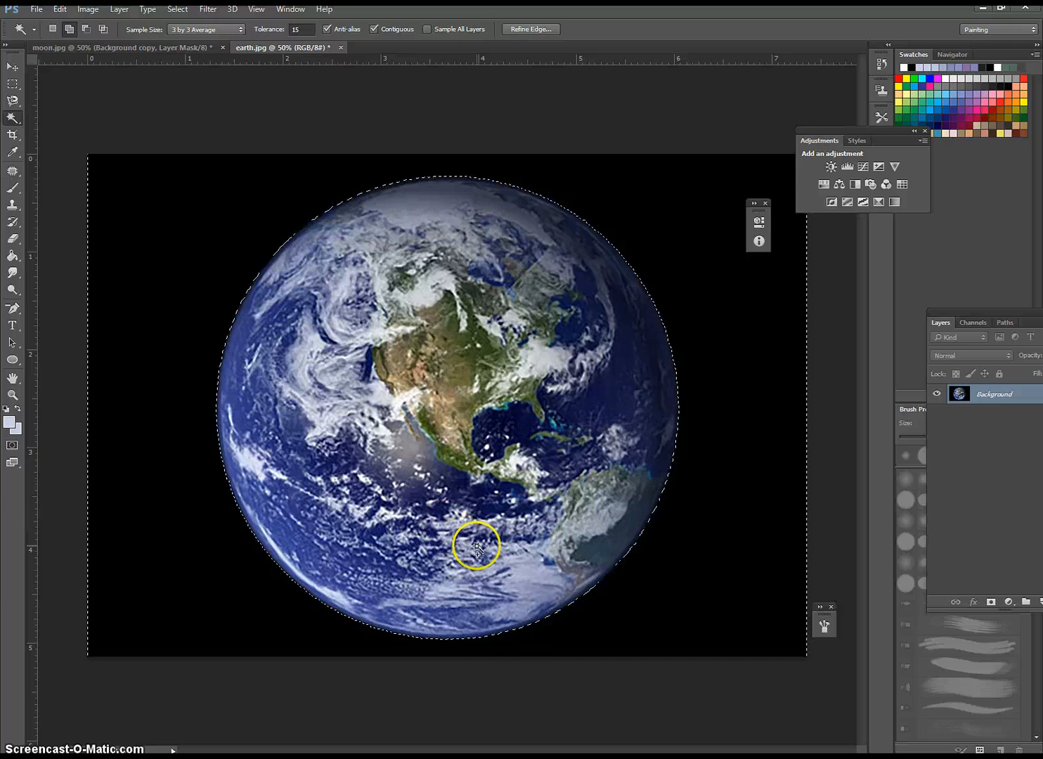
Refine the globe selection's edge with Smart Radius on and a reduced radius, outputting the result to a selection
{"action": "key", "text": "ctrl+minus"}
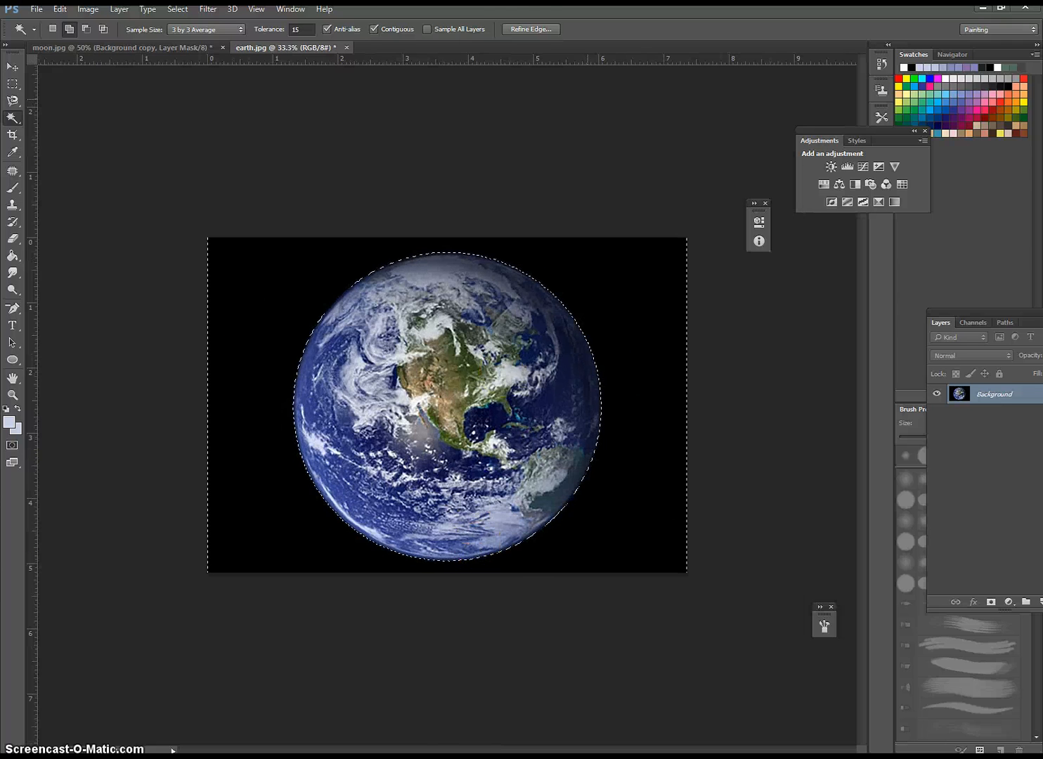
{"action": "left_click", "coordinate": [531, 29]}
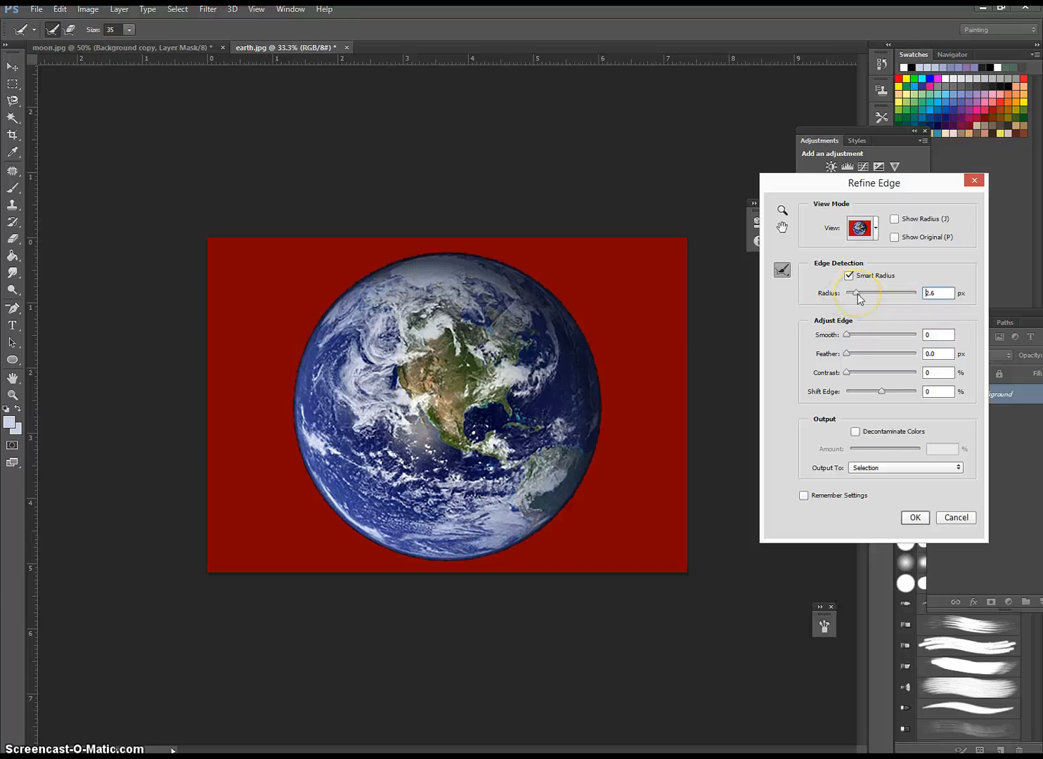
{"action": "left_click_drag", "start_coordinate": [857, 294], "coordinate": [850, 299]}
{"action": "left_click", "coordinate": [915, 518]}
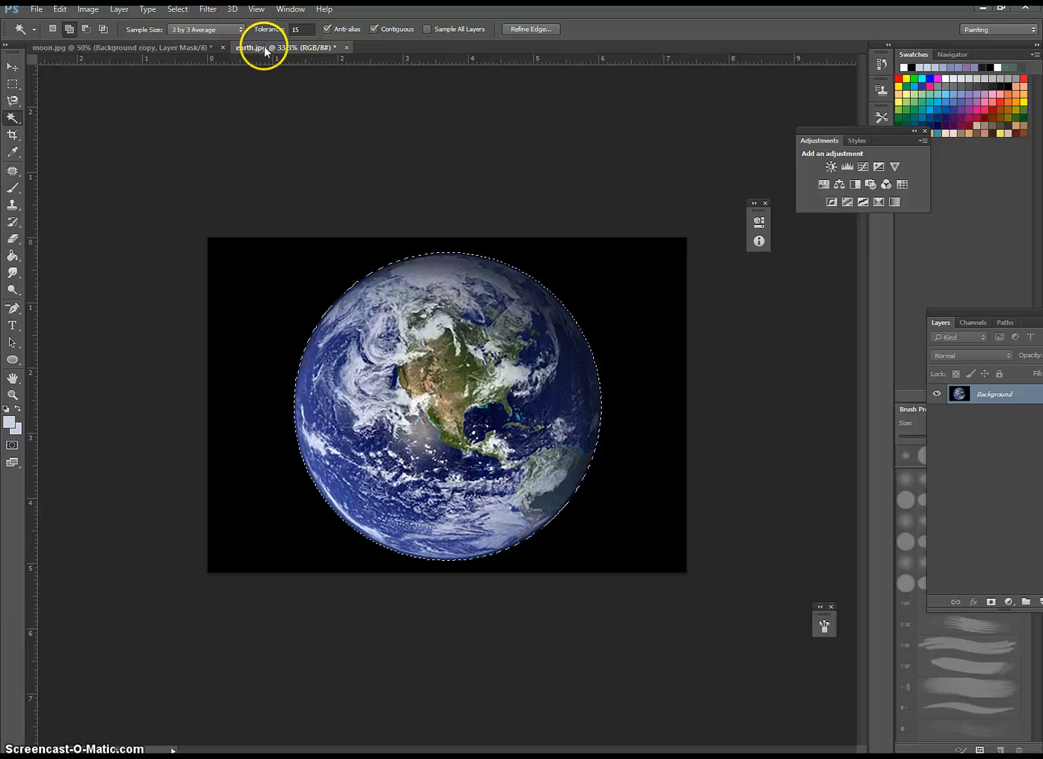
Float the earth.jpg document in its own window and position it so the sheep and sky in moon.jpg are visible
{"action": "left_click_drag", "start_coordinate": [265, 48], "coordinate": [378, 227]}
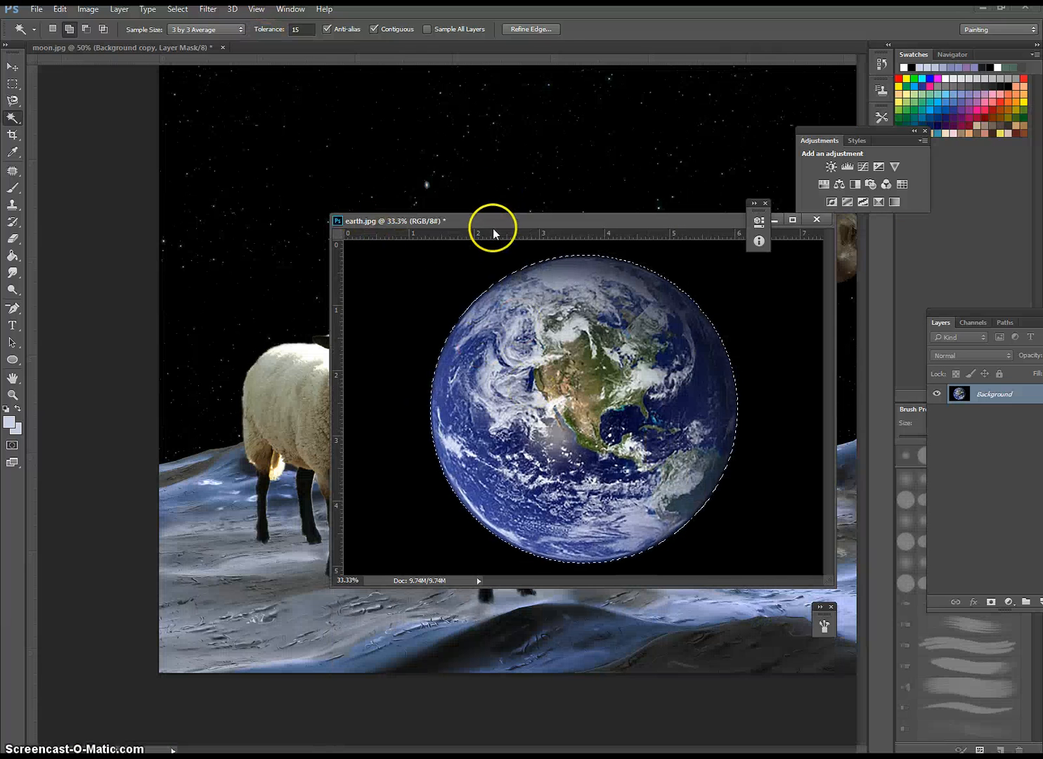
{"action": "left_click_drag", "start_coordinate": [495, 232], "coordinate": [553, 228]}
{"action": "left_click_drag", "start_coordinate": [552, 335], "coordinate": [613, 307]}
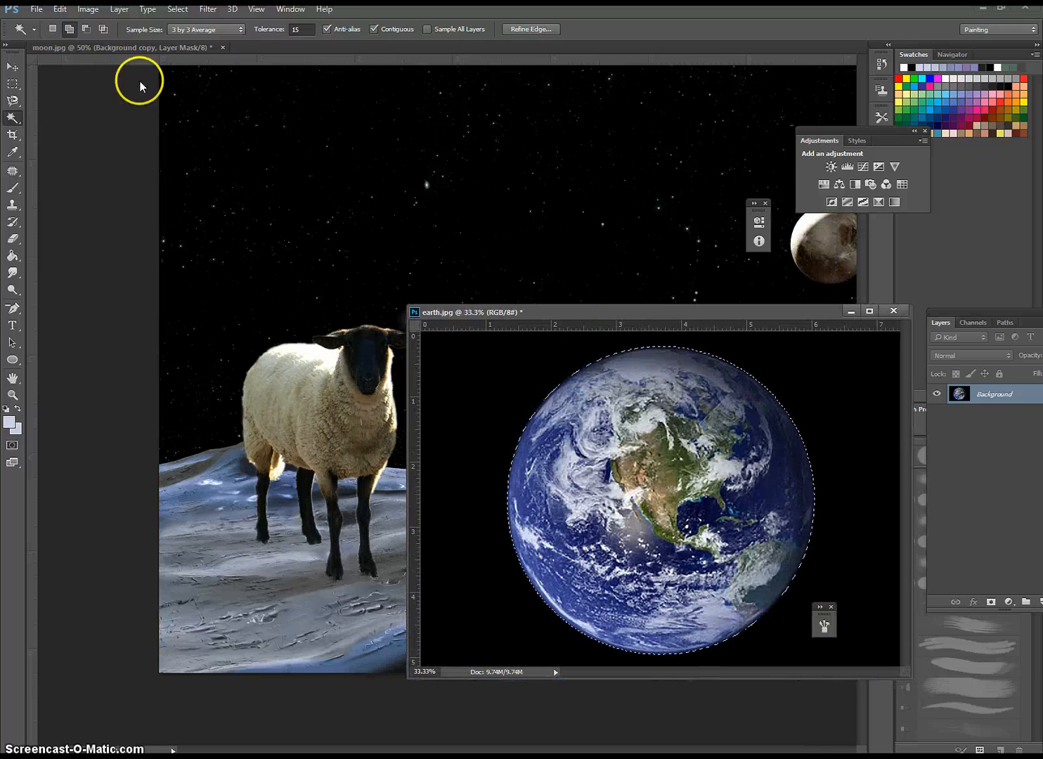
Copy the selected globe into the sky of moon.jpg with the Move tool, and move the earth.jpg window out of the way
{"action": "left_click", "coordinate": [11, 68]}
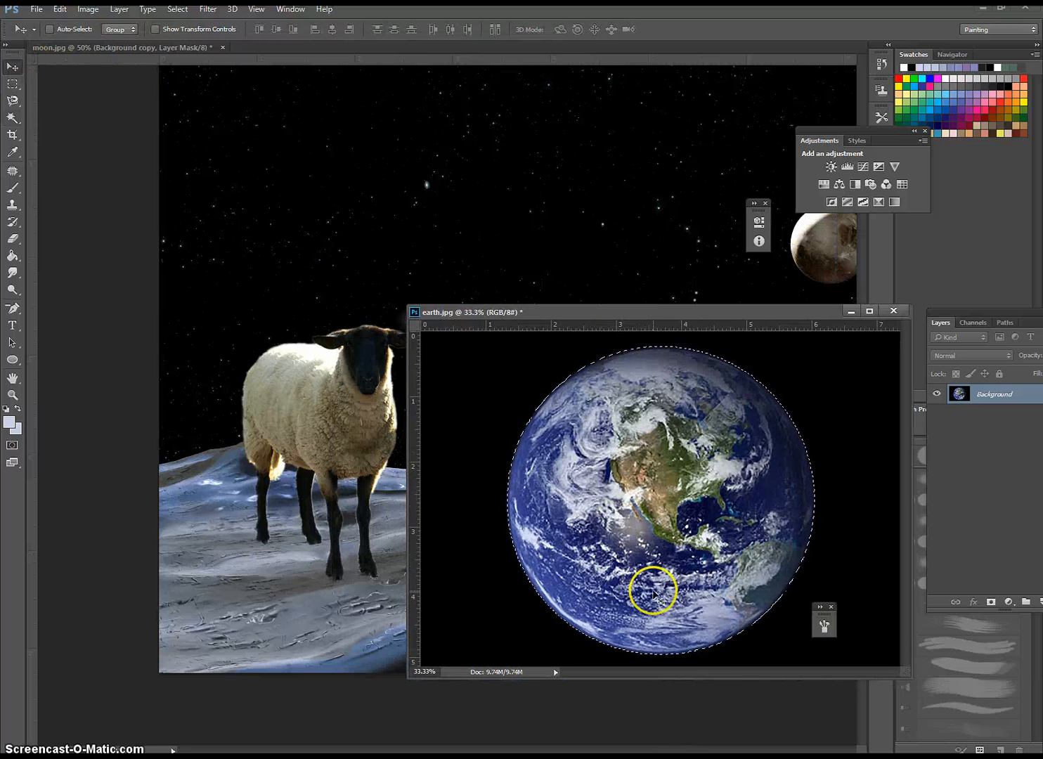
{"action": "left_click_drag", "start_coordinate": [668, 502], "coordinate": [395, 167]}
{"action": "left_click_drag", "start_coordinate": [610, 312], "coordinate": [663, 580]}
{"action": "left_click", "coordinate": [436, 245]}
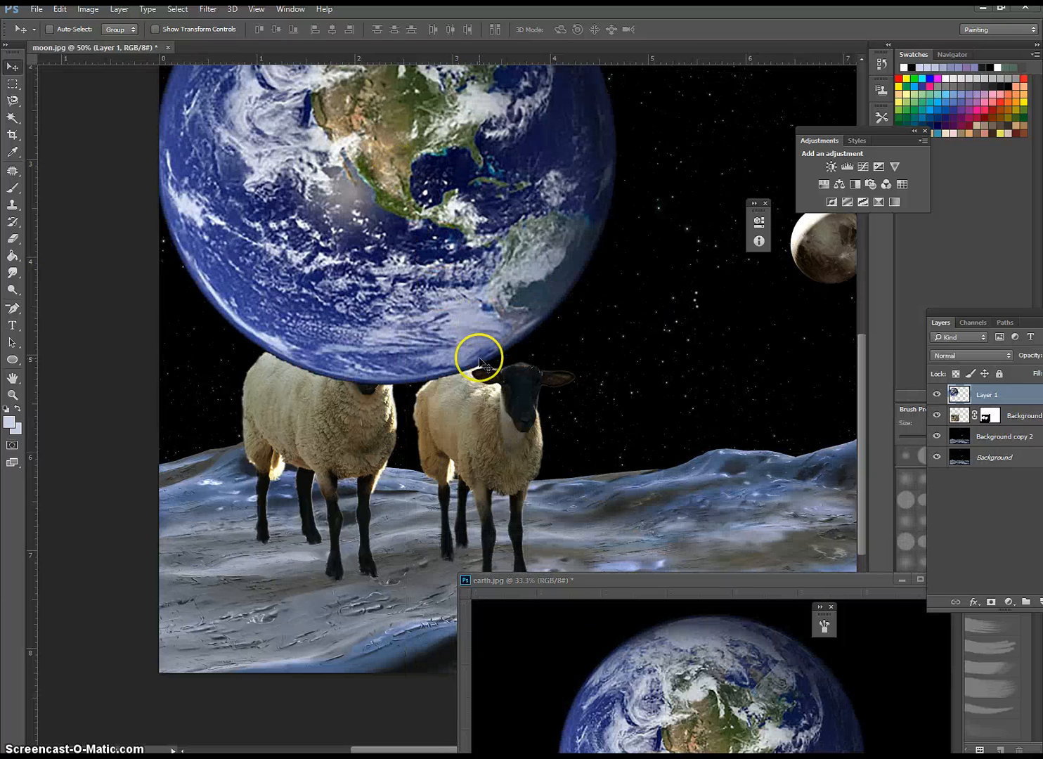
Move the globe layer up in moon.jpg so it sits above the sheep in the upper-left corner of the sky
{"action": "key", "text": "ctrl+r"}
{"action": "key", "text": "ctrl+minus"}
{"action": "key", "text": "ctrl+minus"}
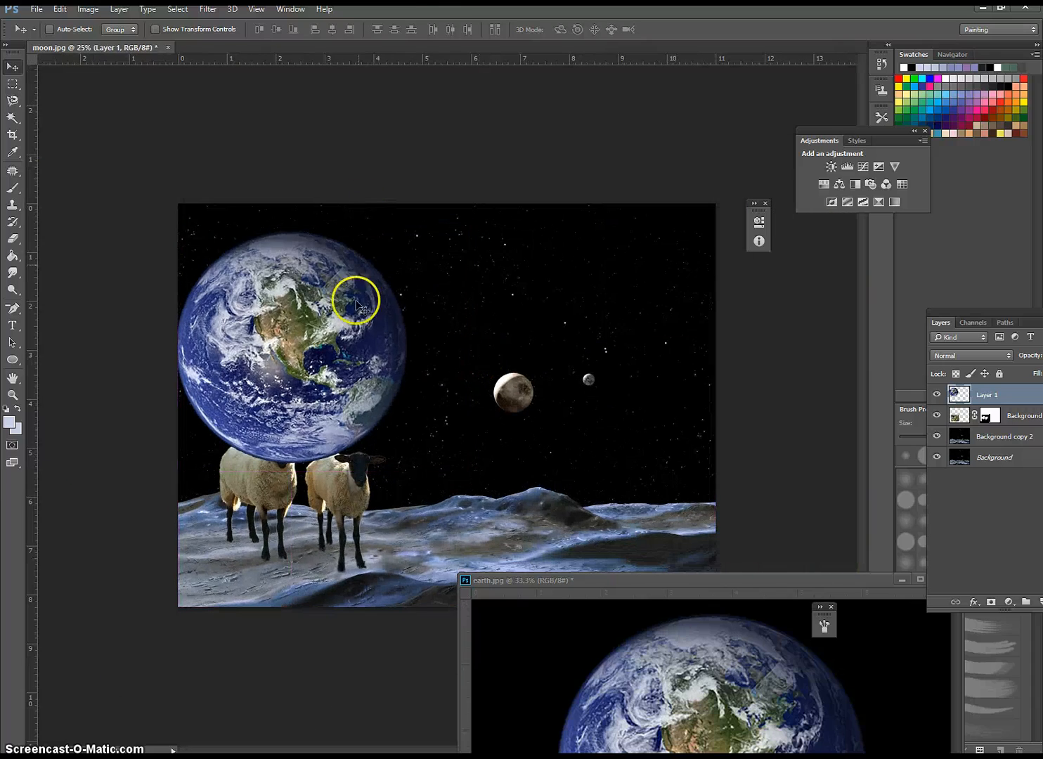
{"action": "left_click_drag", "start_coordinate": [339, 348], "coordinate": [336, 298]}
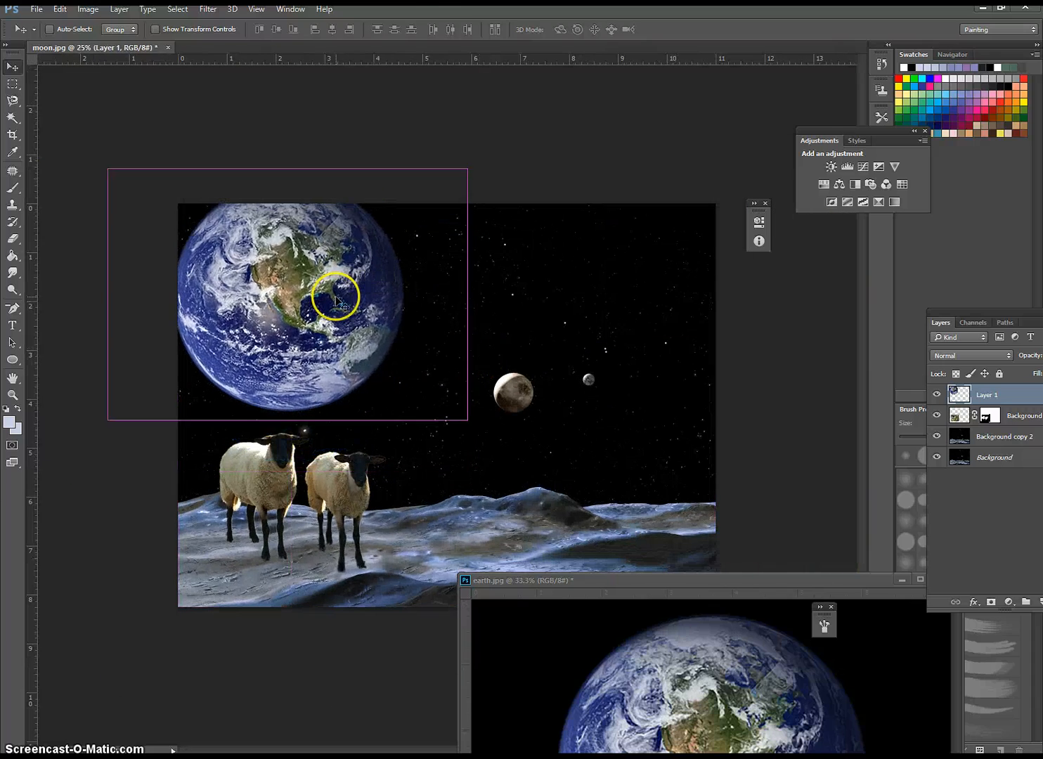
{"action": "key", "text": "ctrl+plus"}
{"action": "key", "text": "ctrl+plus"}
{"action": "key", "text": "ctrl+plus"}
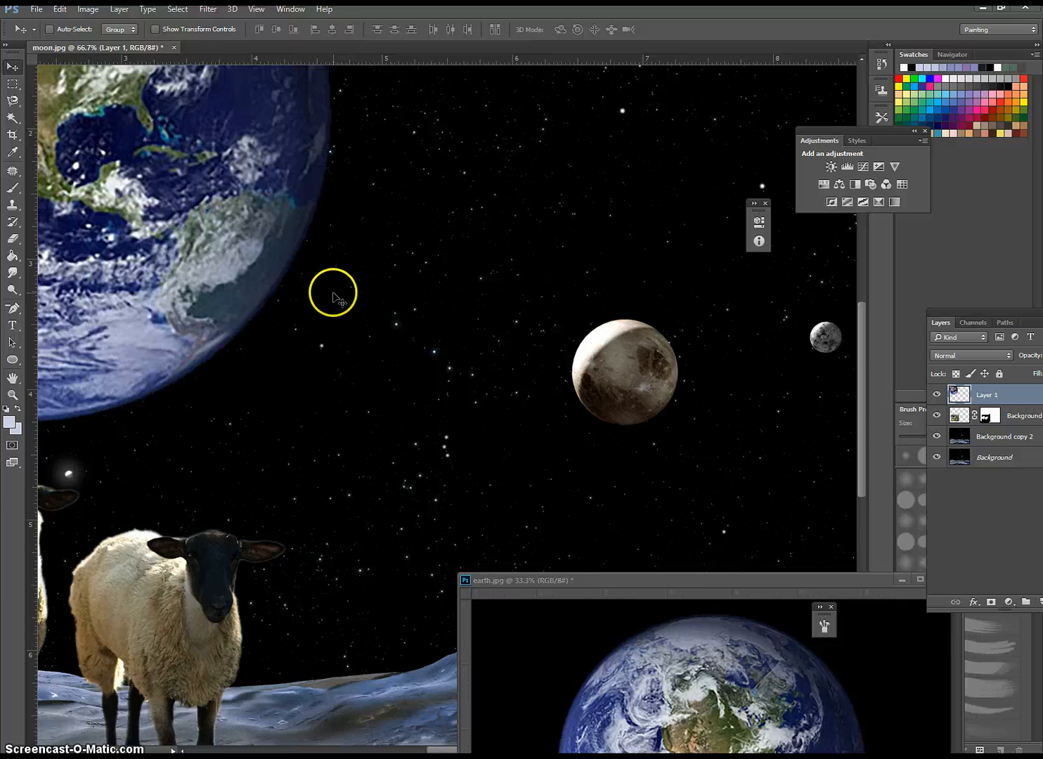
{"action": "scroll", "coordinate": [372, 295], "scroll_direction": "up", "scroll_amount": 8}
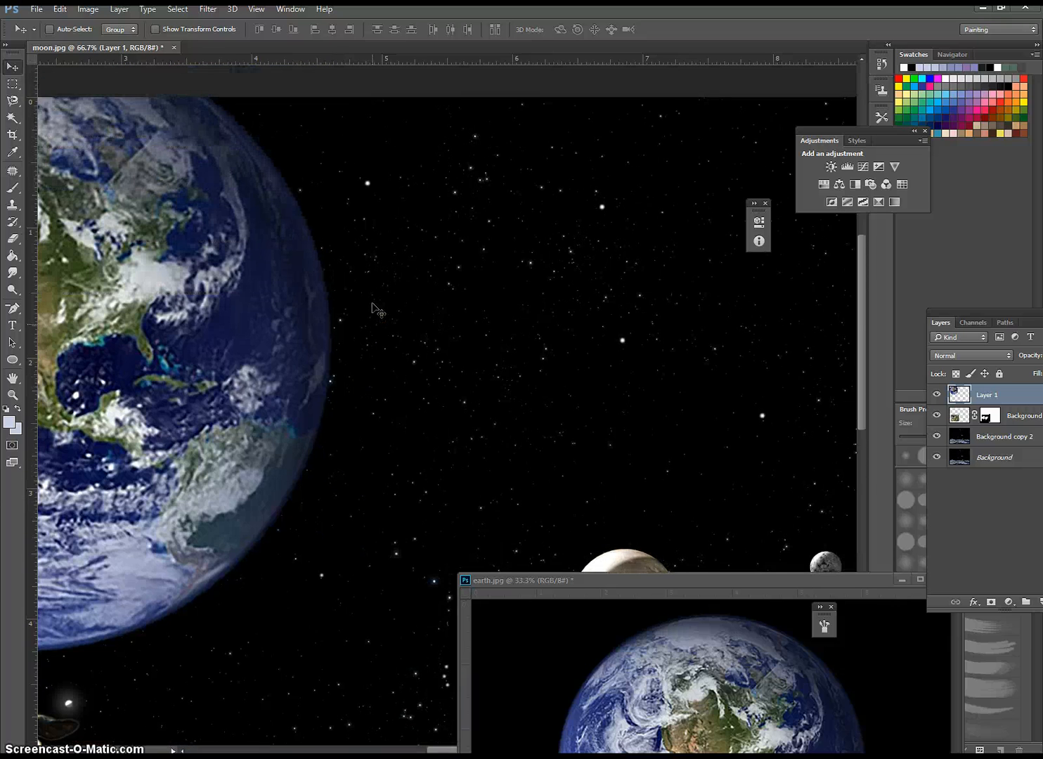
{"action": "scroll", "coordinate": [373, 304], "scroll_direction": "up", "scroll_amount": 1}
{"action": "scroll", "coordinate": [374, 307], "scroll_direction": "down", "scroll_amount": 4}
{"action": "left_click_drag", "start_coordinate": [351, 332], "coordinate": [324, 342]}
{"action": "key", "text": "ctrl+minus"}
{"action": "key", "text": "ctrl+minus"}
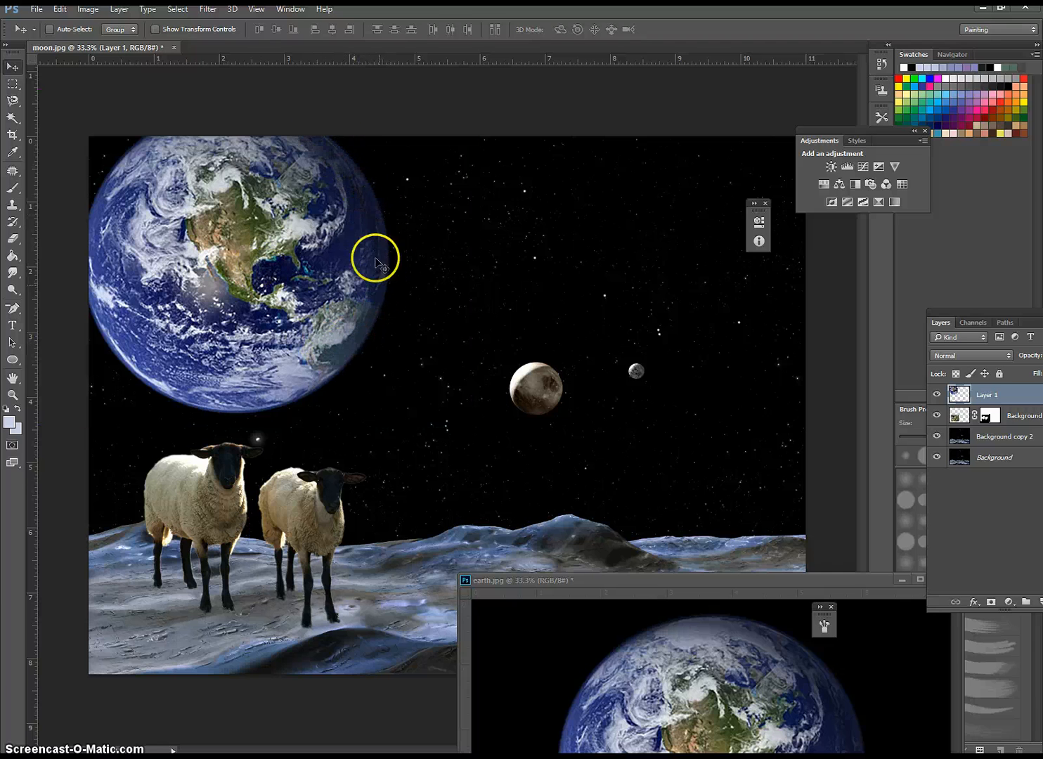
Refine the globe selection in earth.jpg with Decontaminate Colors on at 50%, outputting it to a new layer with layer mask
{"action": "left_click", "coordinate": [521, 582]}
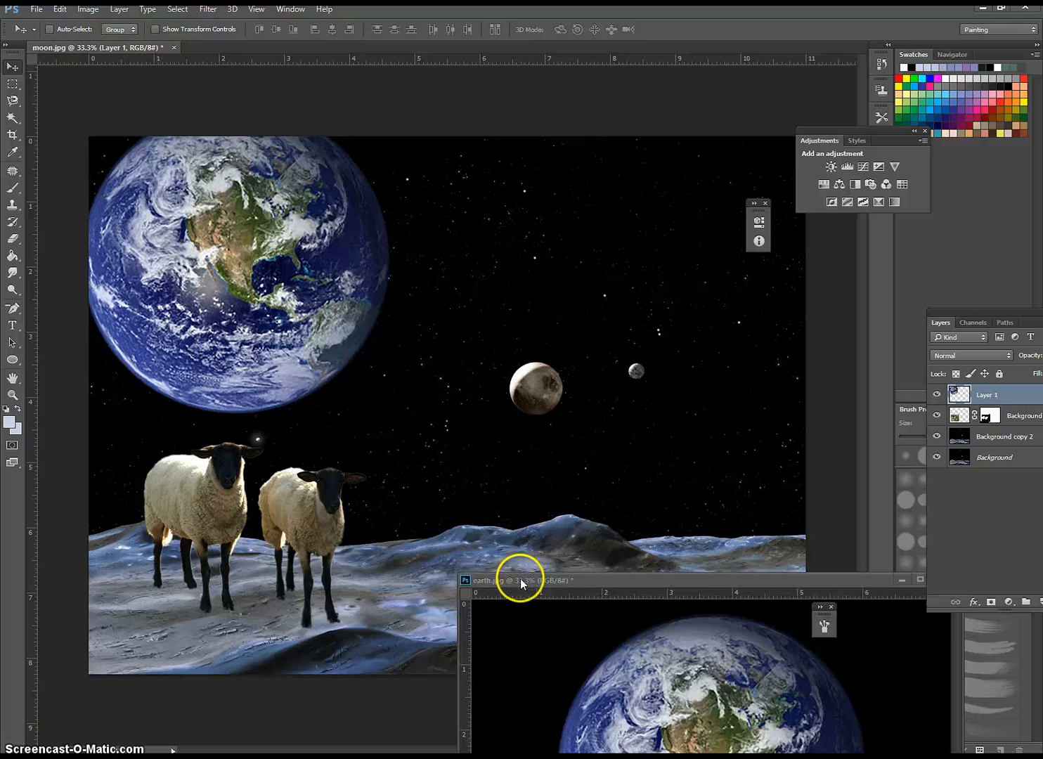
{"action": "left_click_drag", "start_coordinate": [521, 582], "coordinate": [374, 276]}
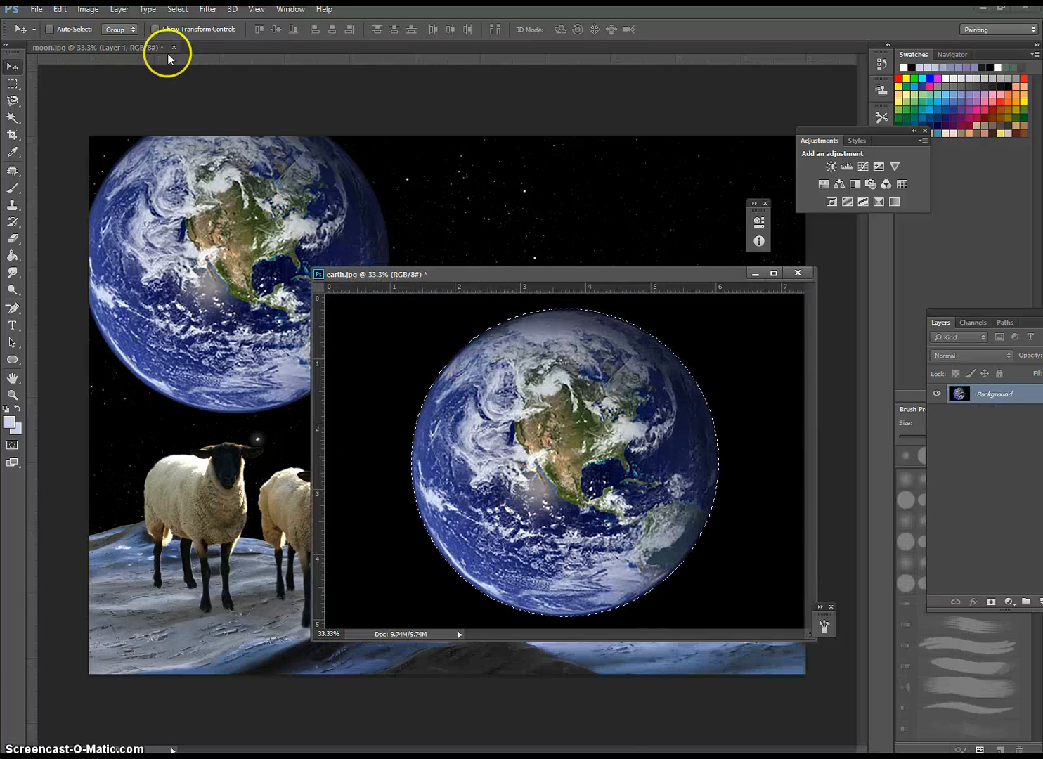
{"action": "left_click", "coordinate": [13, 118]}
{"action": "left_click", "coordinate": [532, 29]}
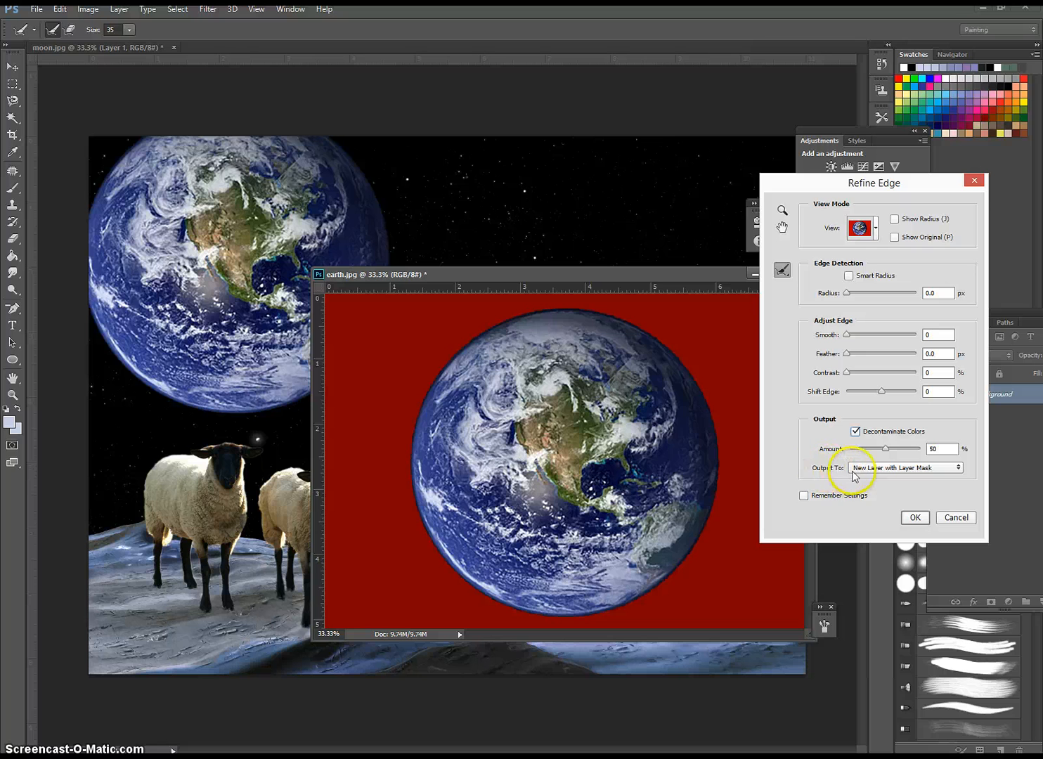
{"action": "left_click", "coordinate": [925, 518]}
Copy the masked globe into the upper-right sky of moon.jpg with the Move tool, and minimize the earth.jpg window
{"action": "left_click_drag", "start_coordinate": [656, 275], "coordinate": [645, 466]}
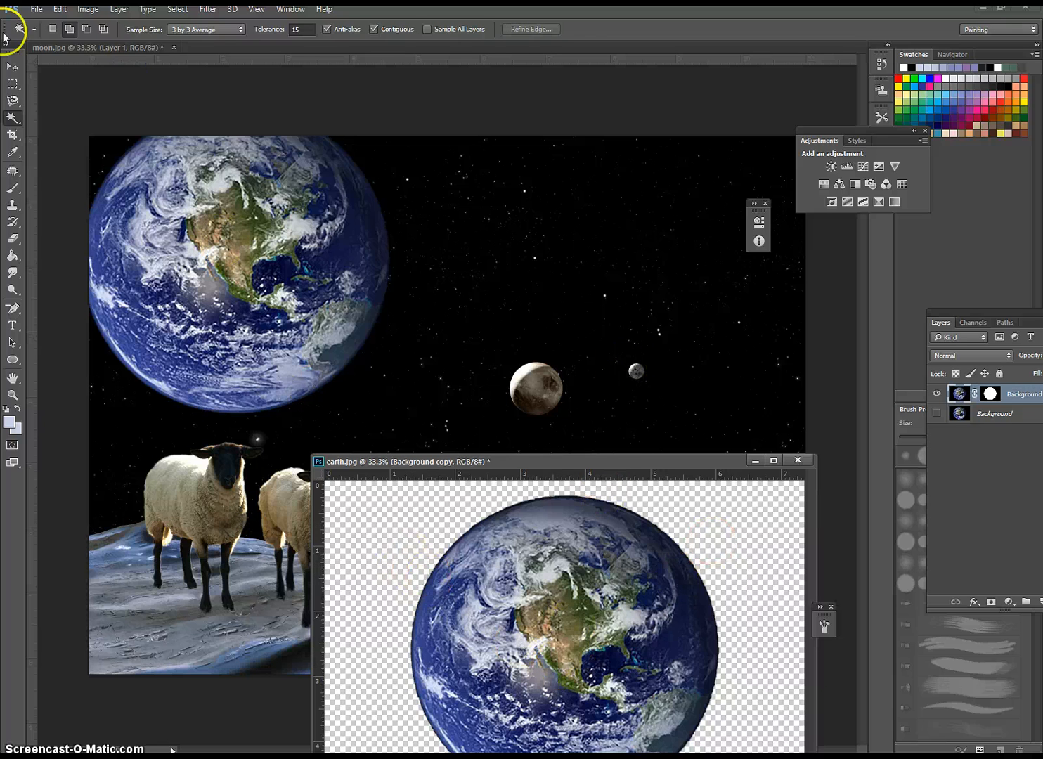
{"action": "left_click", "coordinate": [12, 70]}
{"action": "left_click_drag", "start_coordinate": [514, 696], "coordinate": [644, 341]}
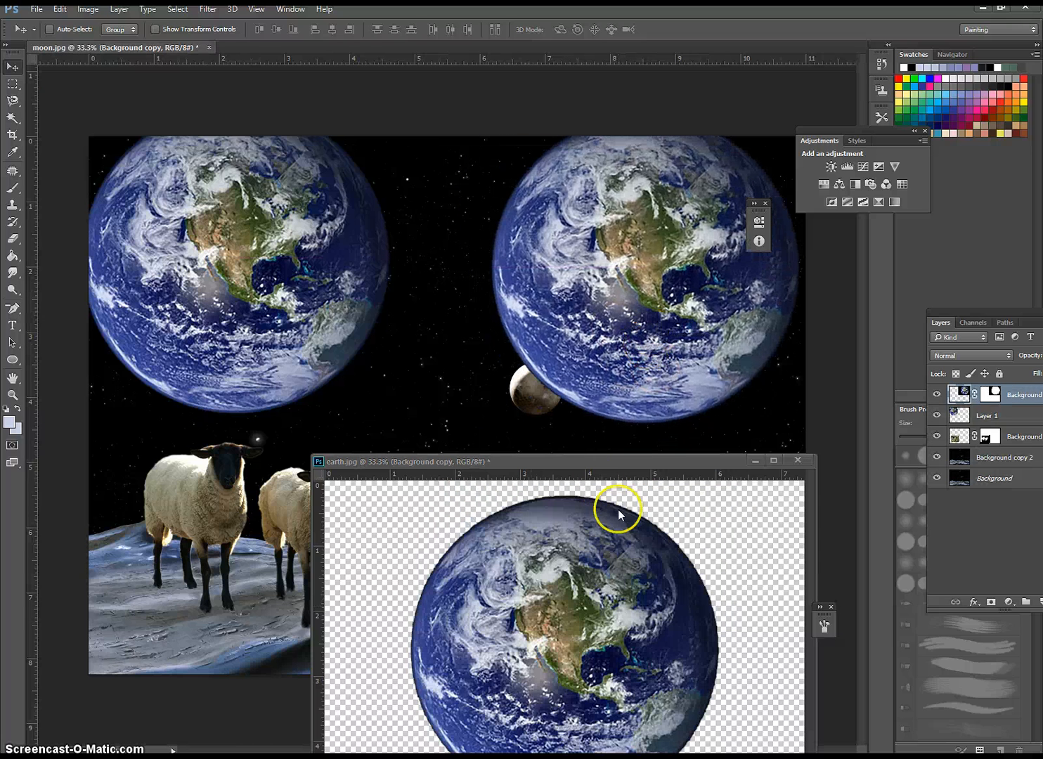
{"action": "left_click", "coordinate": [755, 461]}
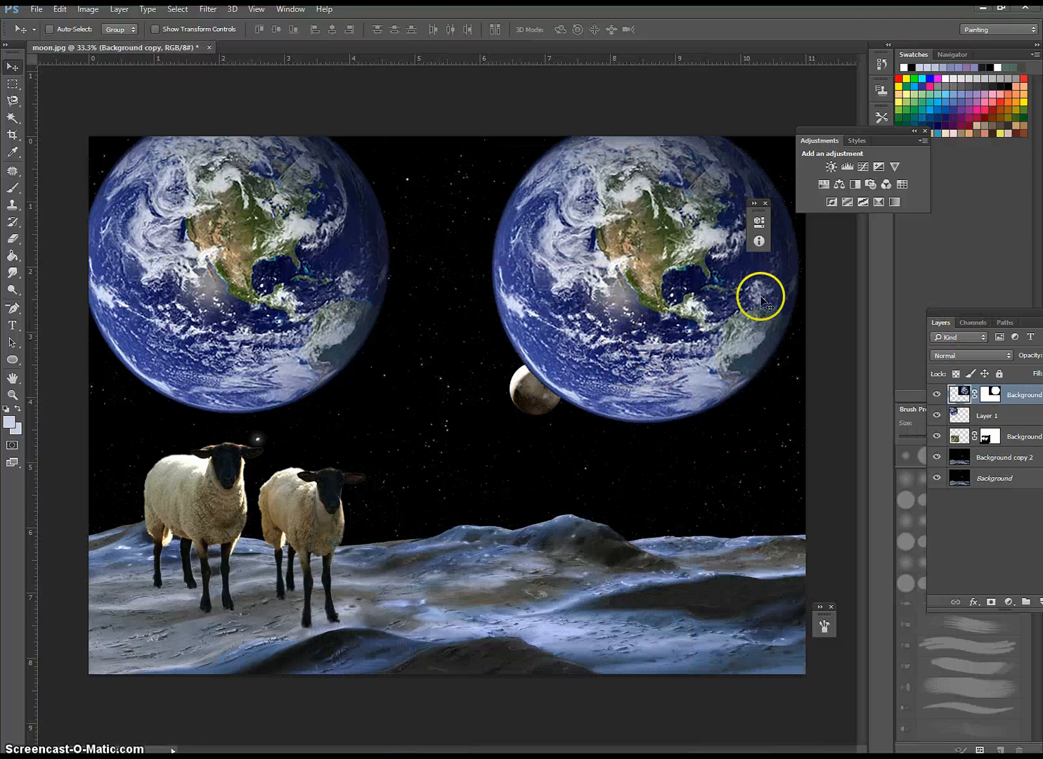
Make the Layers panel fully visible, target the new globe's layer mask, and enlarge the Brush to 400 px
{"action": "left_click_drag", "start_coordinate": [989, 311], "coordinate": [859, 262]}
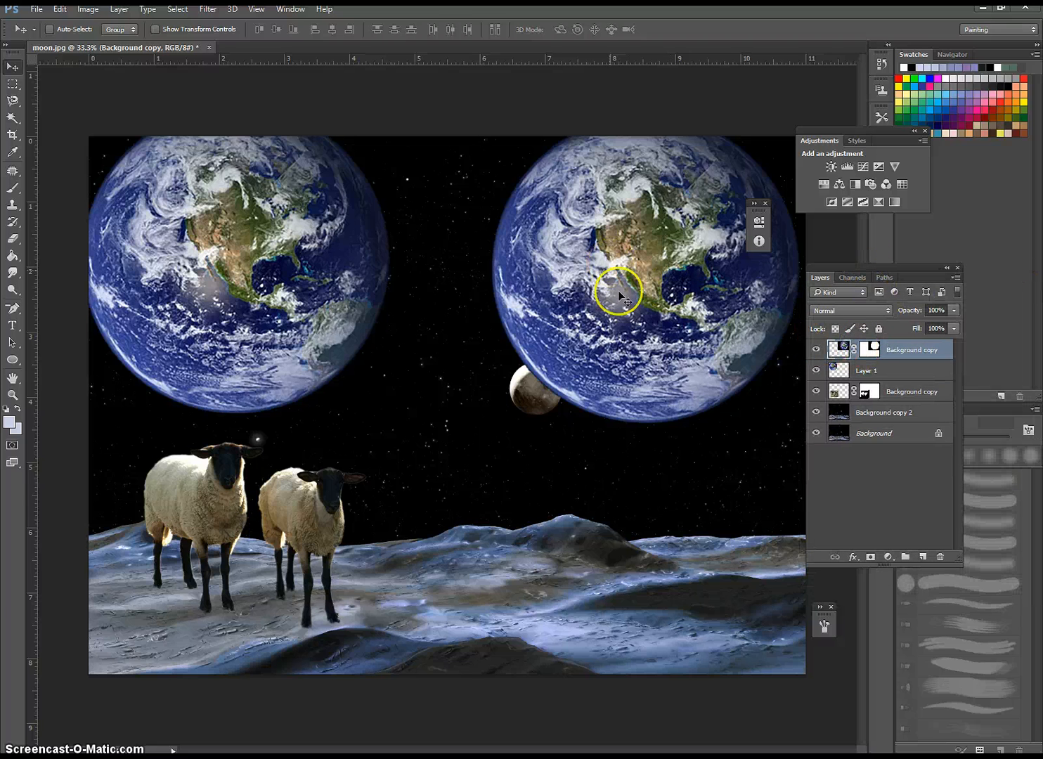
{"action": "left_click", "coordinate": [871, 352]}
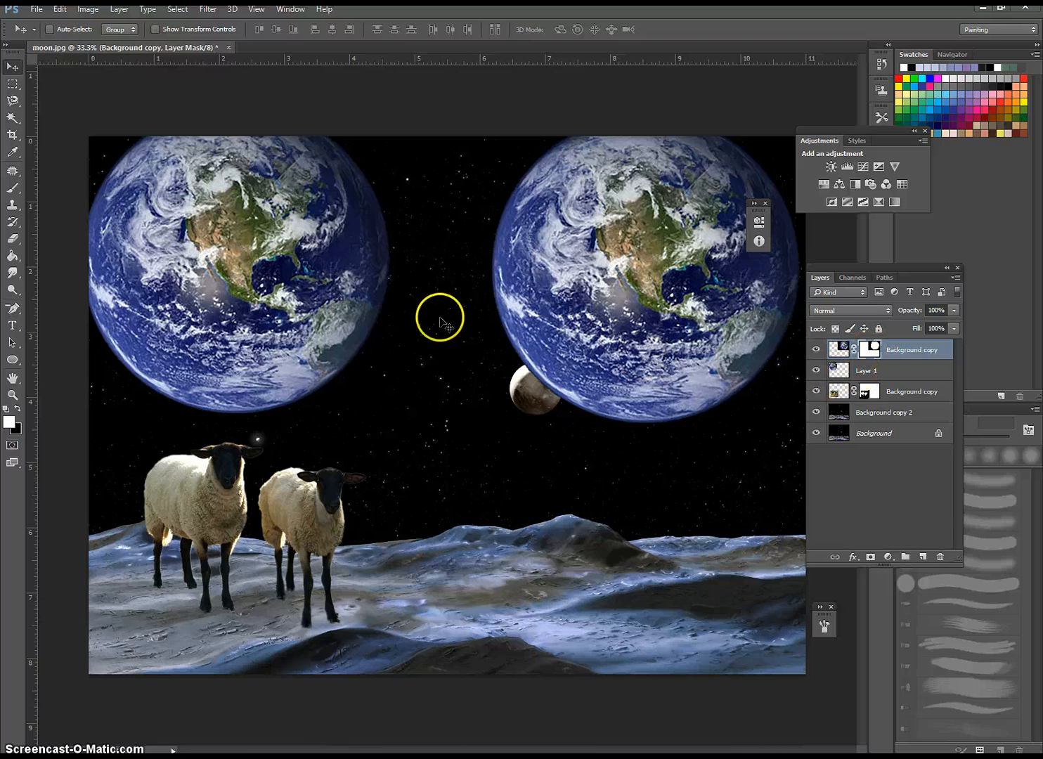
{"action": "left_click", "coordinate": [10, 192]}
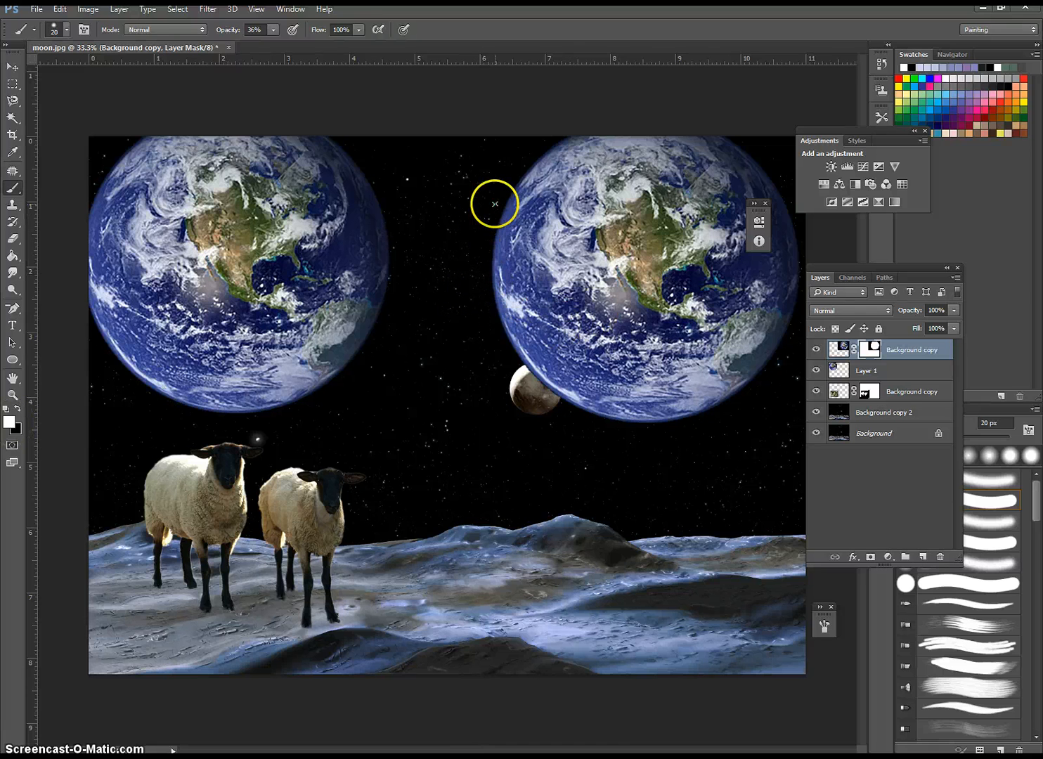
{"action": "key", "text": "bracketright"}
{"action": "key", "text": "bracketright"}
{"action": "key", "text": "bracketright"}
{"action": "key", "text": "bracketright"}
{"action": "key", "text": "bracketright"}
{"action": "key", "text": "bracketright"}
{"action": "key", "text": "bracketright"}
{"action": "key", "text": "bracketright"}
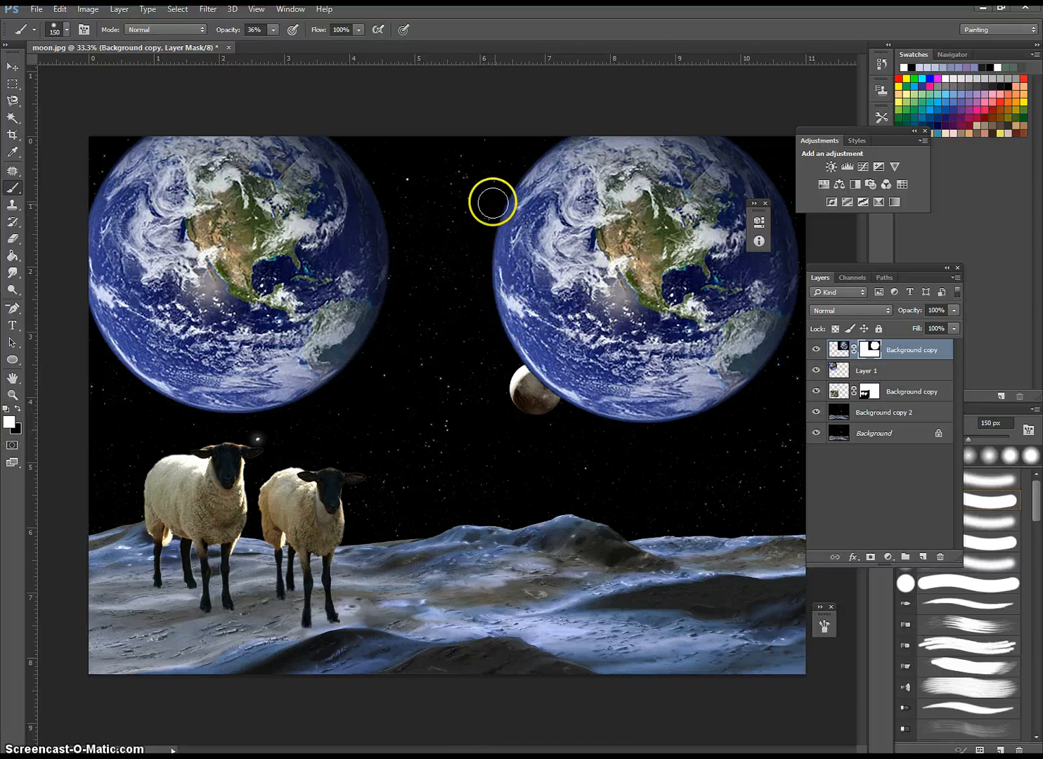
Try painting white at 100% opacity on the mask beside the right globe, and undo the stroke
{"action": "left_click", "coordinate": [274, 30]}
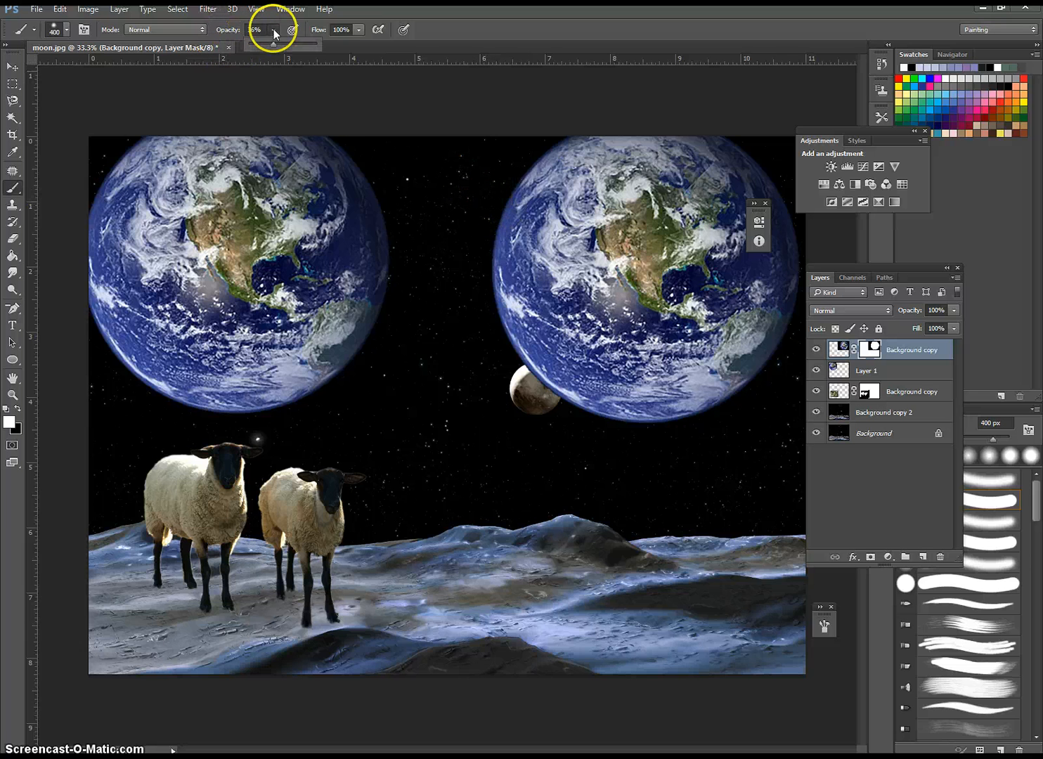
{"action": "left_click_drag", "start_coordinate": [269, 42], "coordinate": [318, 44]}
{"action": "left_click", "coordinate": [504, 210]}
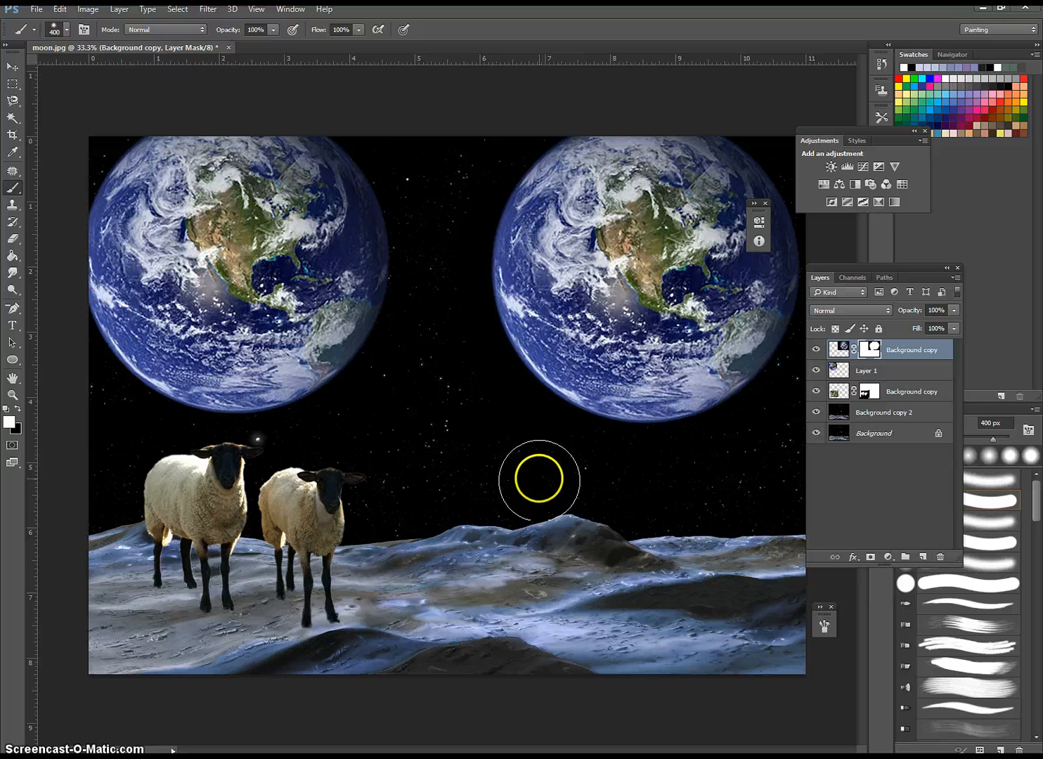
{"action": "key", "text": "ctrl+z"}
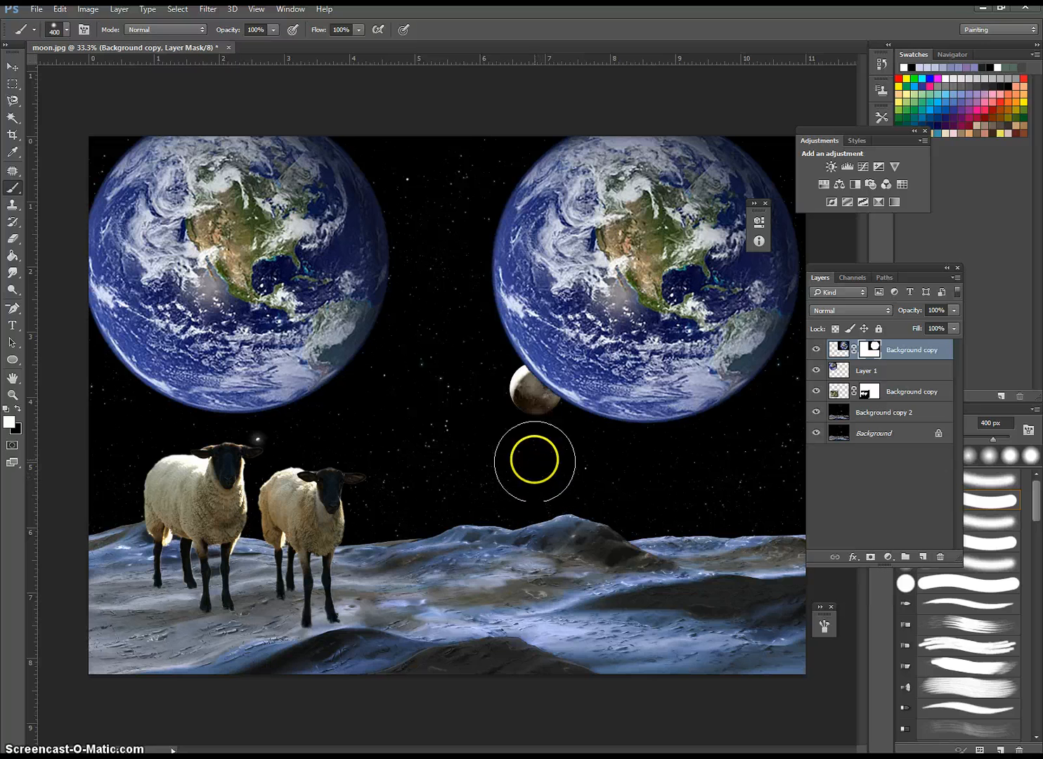
Set the Brush to black at 15% opacity with a soft round 400 px tip at 0% hardness
{"action": "left_click", "coordinate": [18, 410]}
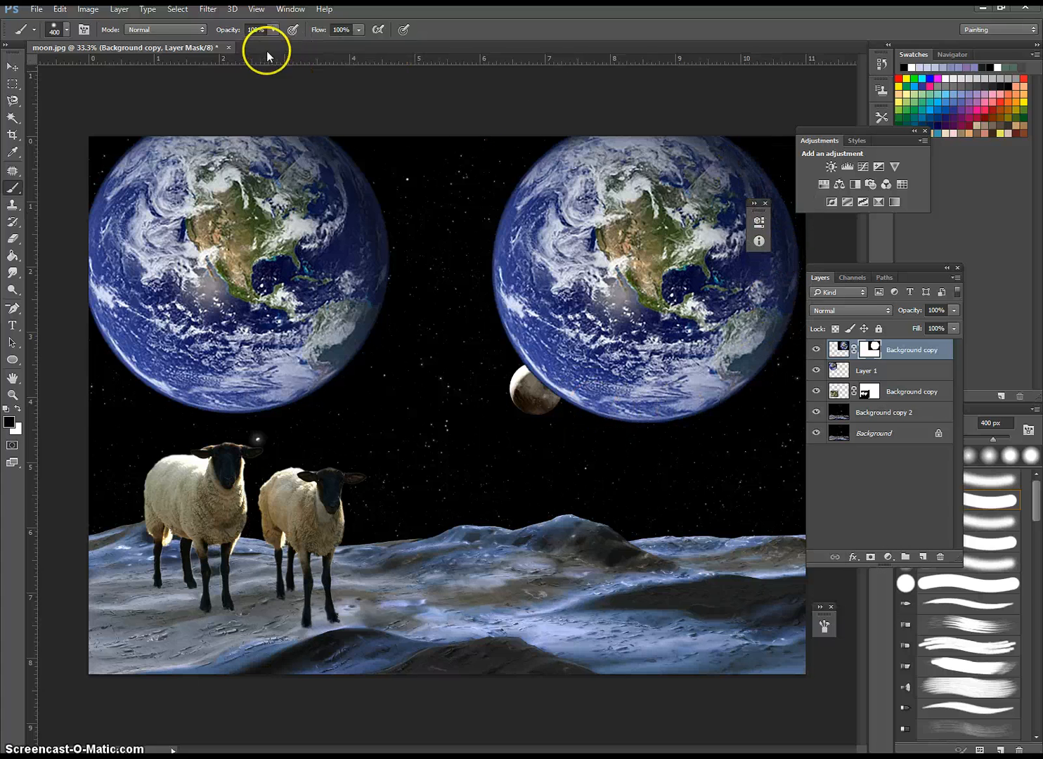
{"action": "type", "text": "15"}
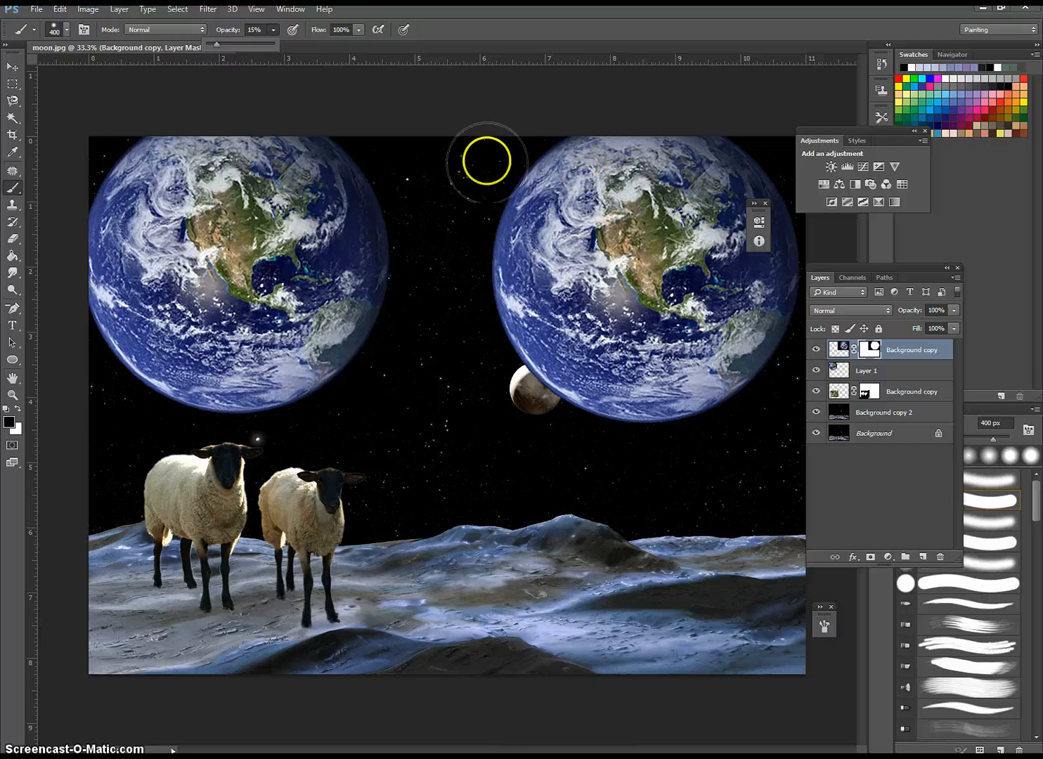
{"action": "left_click", "coordinate": [56, 32]}
{"action": "left_click", "coordinate": [55, 33]}
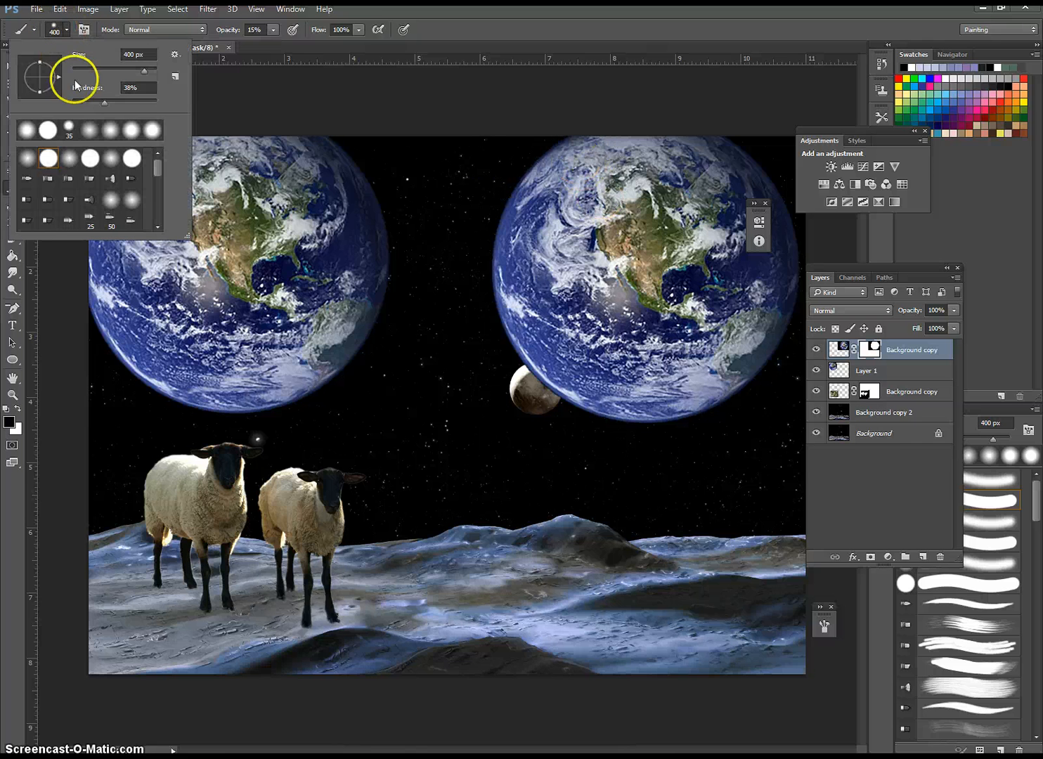
{"action": "left_click", "coordinate": [66, 158]}
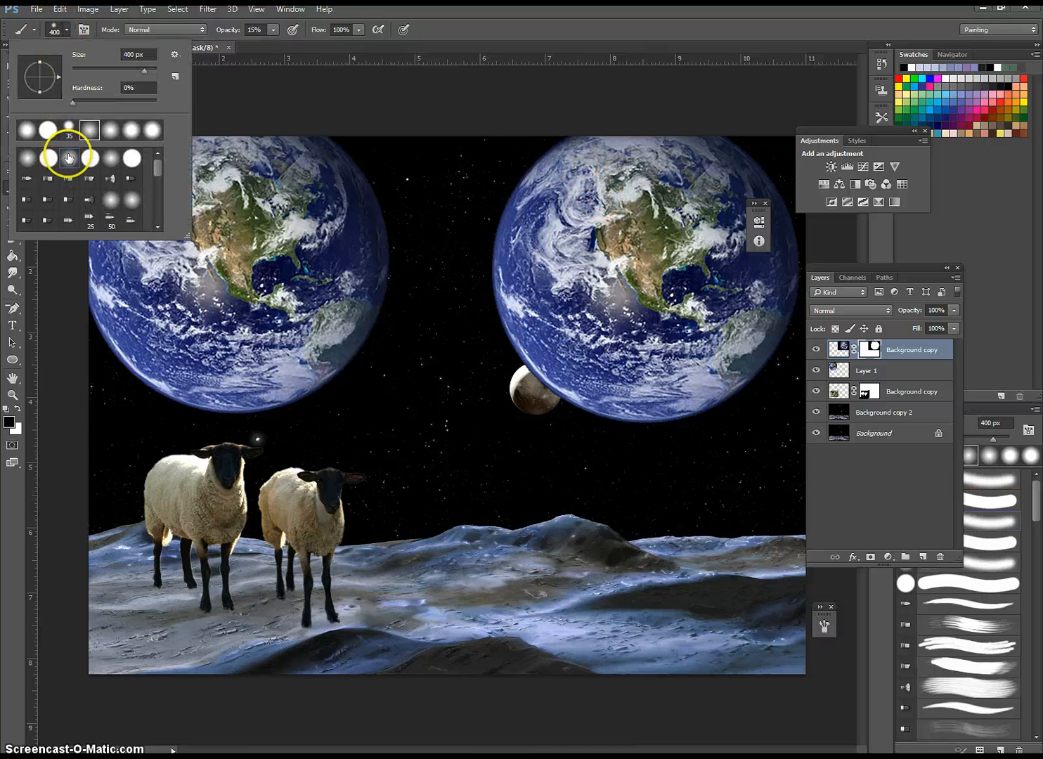
{"action": "left_click", "coordinate": [466, 112]}
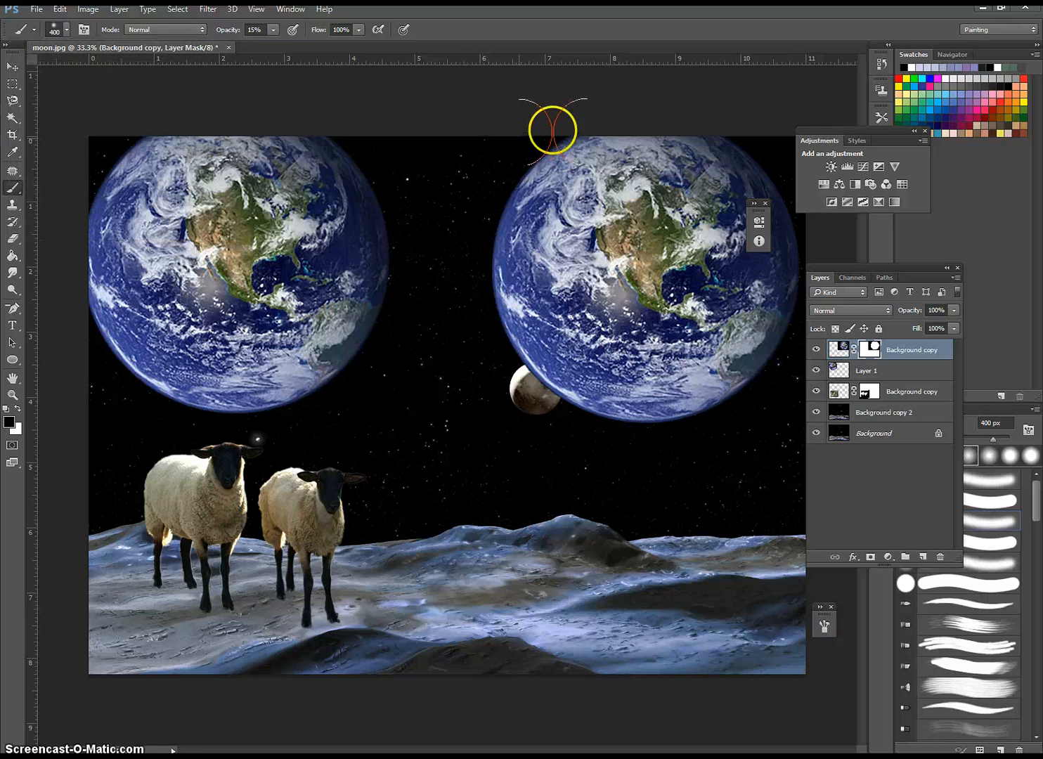
Paint black strokes on the mask around the right globe's edge to fade its rim gradually into the dark sky
{"action": "left_click_drag", "start_coordinate": [573, 142], "coordinate": [633, 407]}
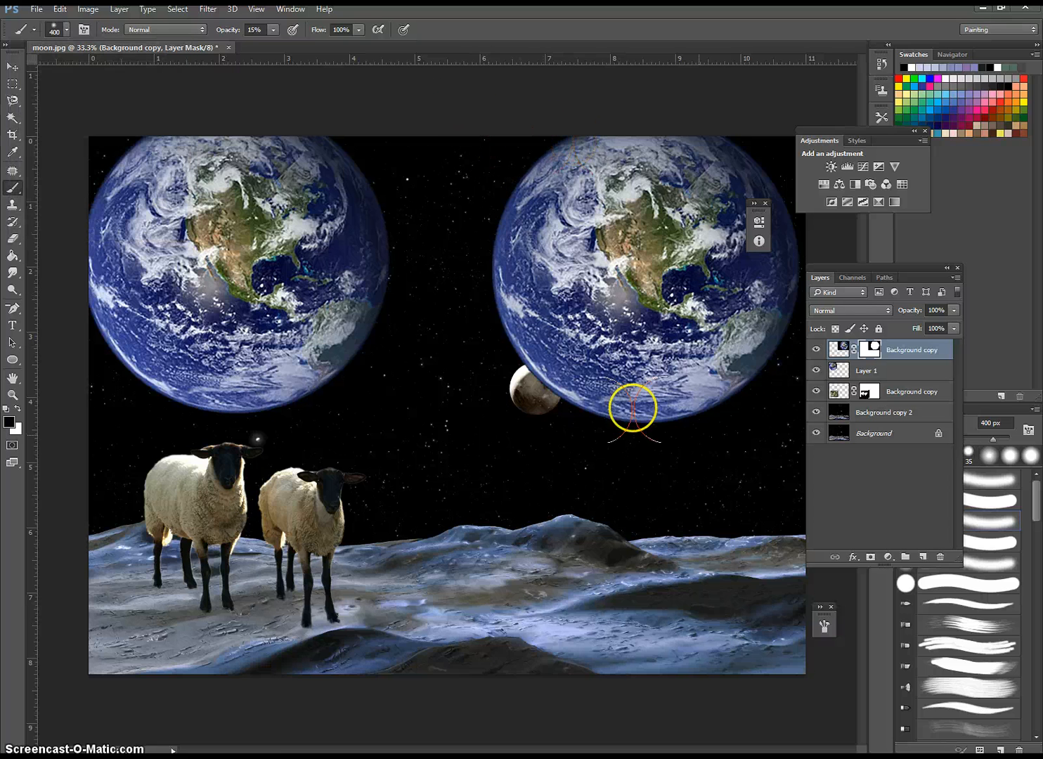
{"action": "mouse_move", "coordinate": [710, 418]}
{"action": "left_mouse_down"}
{"action": "mouse_move", "coordinate": [562, 395]}
{"action": "mouse_move", "coordinate": [502, 275]}
{"action": "left_mouse_up"}
{"action": "left_click", "coordinate": [561, 148]}
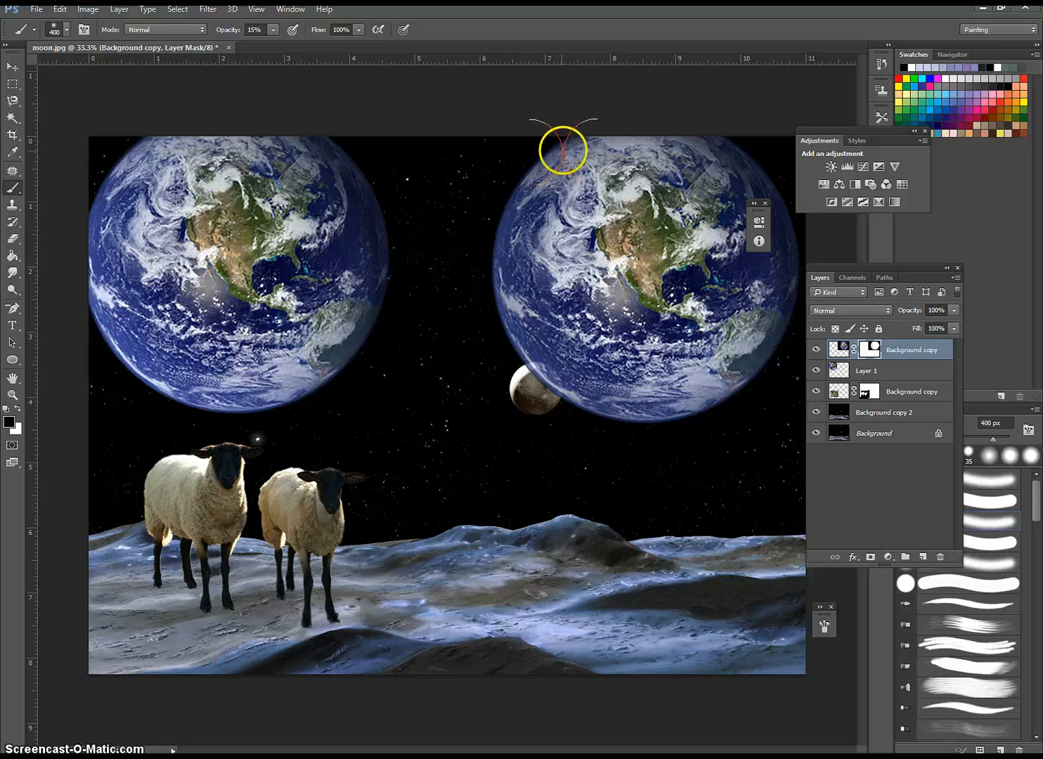
{"action": "left_click", "coordinate": [551, 382]}
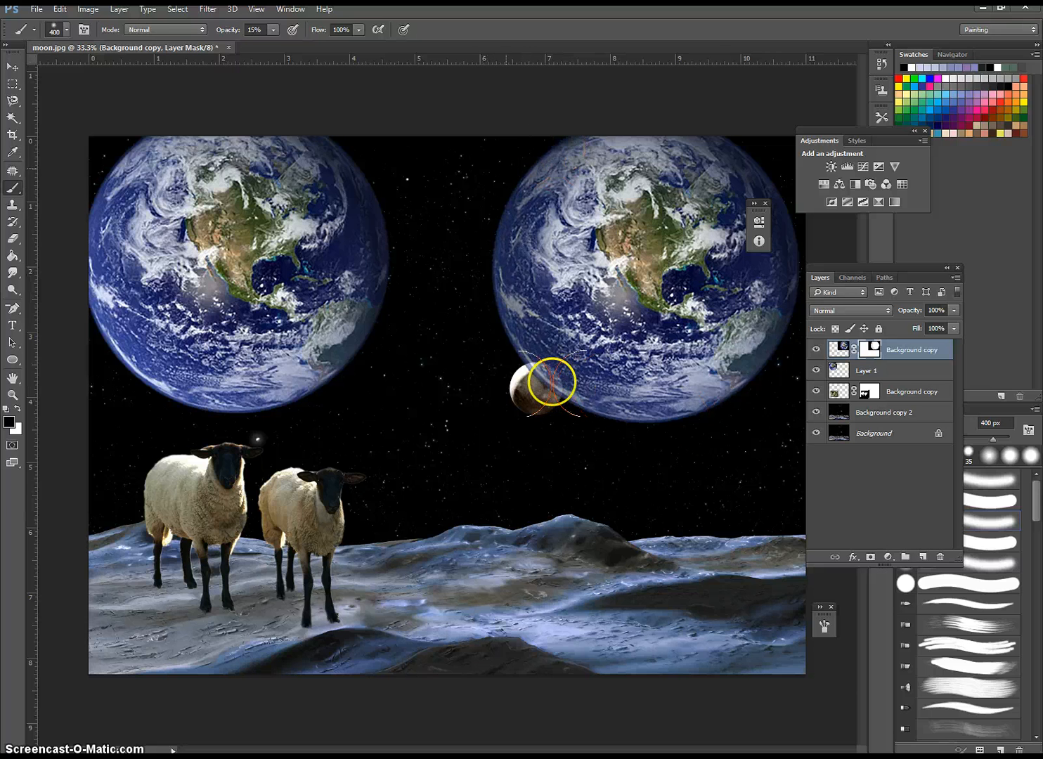
{"action": "mouse_move", "coordinate": [573, 132]}
{"action": "left_mouse_down"}
{"action": "mouse_move", "coordinate": [730, 415]}
{"action": "mouse_move", "coordinate": [557, 171]}
{"action": "mouse_move", "coordinate": [595, 146]}
{"action": "mouse_move", "coordinate": [615, 443]}
{"action": "mouse_move", "coordinate": [589, 86]}
{"action": "mouse_move", "coordinate": [474, 207]}
{"action": "mouse_move", "coordinate": [504, 219]}
{"action": "mouse_move", "coordinate": [712, 126]}
{"action": "mouse_move", "coordinate": [611, 137]}
{"action": "mouse_move", "coordinate": [579, 145]}
{"action": "mouse_move", "coordinate": [763, 152]}
{"action": "mouse_move", "coordinate": [638, 158]}
{"action": "mouse_move", "coordinate": [638, 139]}
{"action": "mouse_move", "coordinate": [631, 147]}
{"action": "mouse_move", "coordinate": [575, 378]}
{"action": "mouse_move", "coordinate": [534, 211]}
{"action": "mouse_move", "coordinate": [529, 224]}
{"action": "mouse_move", "coordinate": [718, 435]}
{"action": "mouse_move", "coordinate": [725, 416]}
{"action": "mouse_move", "coordinate": [461, 142]}
{"action": "mouse_move", "coordinate": [424, 179]}
{"action": "mouse_move", "coordinate": [413, 503]}
{"action": "mouse_move", "coordinate": [532, 295]}
{"action": "mouse_move", "coordinate": [552, 100]}
{"action": "mouse_move", "coordinate": [570, 122]}
{"action": "left_mouse_up"}
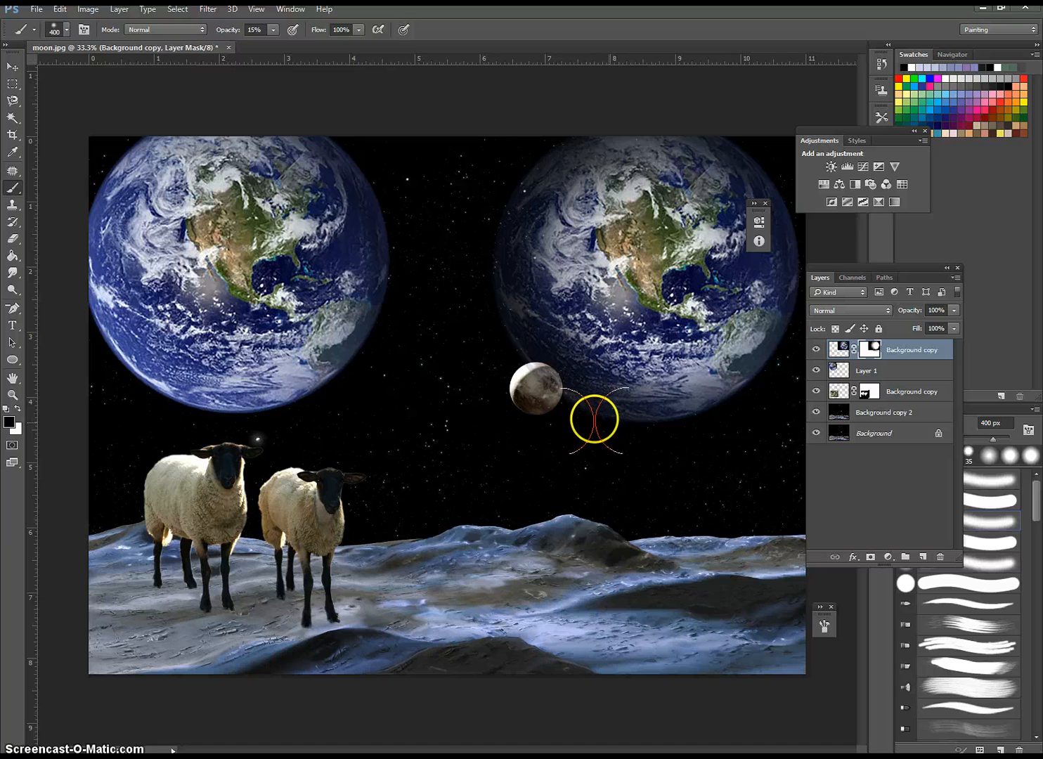
{"action": "mouse_move", "coordinate": [775, 344]}
{"action": "left_mouse_down"}
{"action": "mouse_move", "coordinate": [770, 365]}
{"action": "mouse_move", "coordinate": [494, 111]}
{"action": "left_mouse_up"}
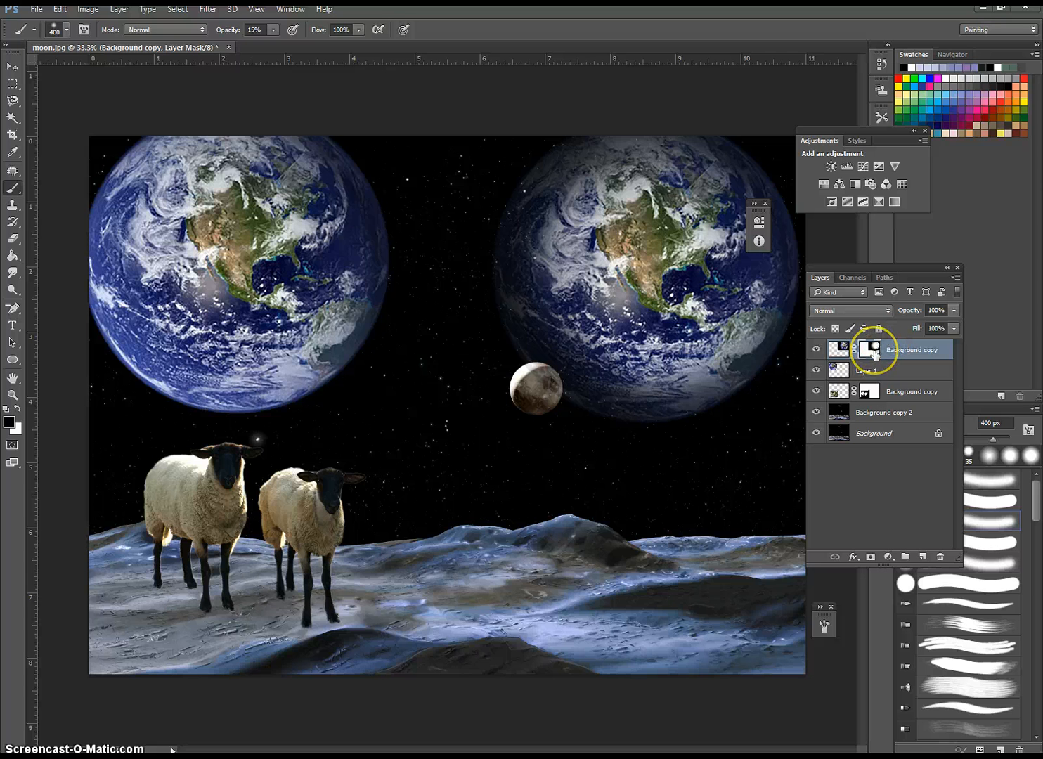
Shift the masked right globe slightly right and down with the Move tool, and nudge the Layer 1 globe the same way
{"action": "left_click", "coordinate": [12, 70]}
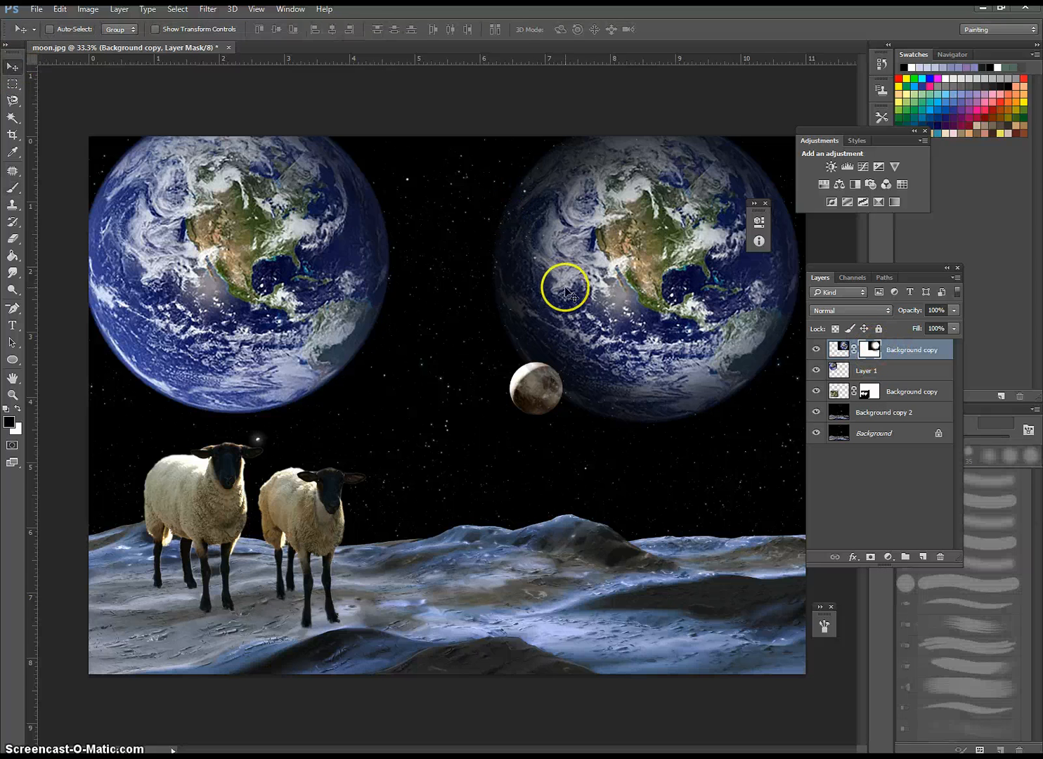
{"action": "mouse_move", "coordinate": [566, 284]}
{"action": "left_mouse_down"}
{"action": "mouse_move", "coordinate": [559, 319]}
{"action": "mouse_move", "coordinate": [575, 298]}
{"action": "mouse_move", "coordinate": [582, 304]}
{"action": "mouse_move", "coordinate": [577, 289]}
{"action": "left_mouse_up"}
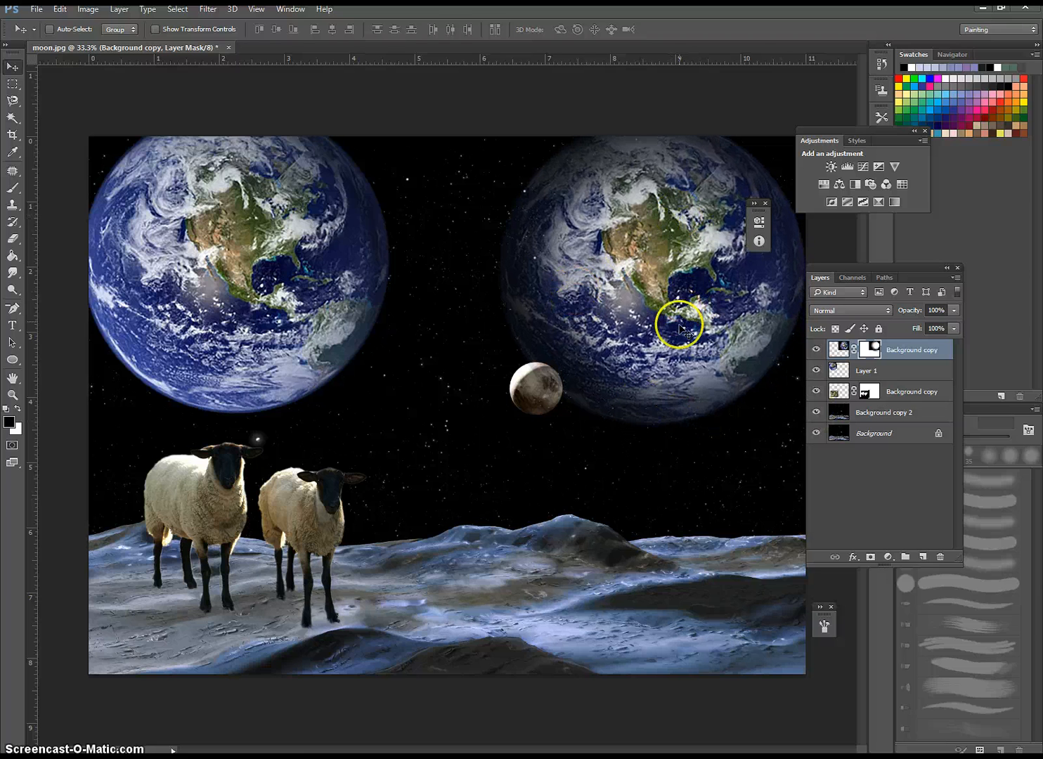
{"action": "left_click", "coordinate": [869, 371]}
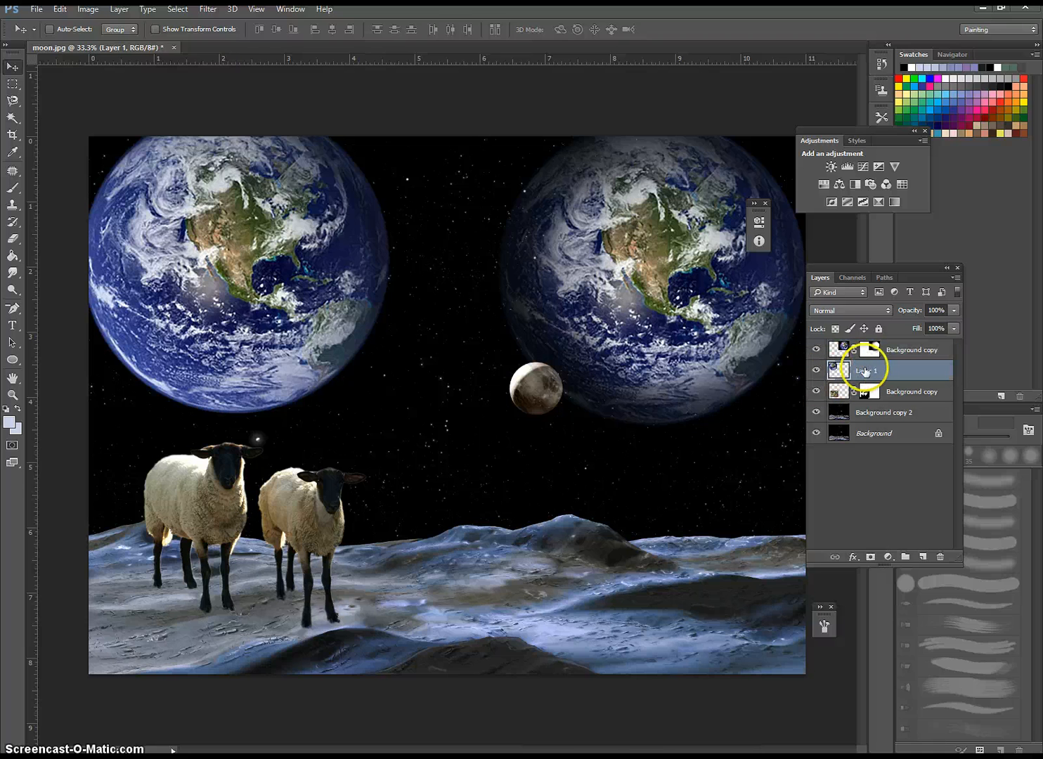
{"action": "mouse_move", "coordinate": [256, 283]}
{"action": "left_mouse_down"}
{"action": "mouse_move", "coordinate": [314, 314]}
{"action": "mouse_move", "coordinate": [288, 293]}
{"action": "mouse_move", "coordinate": [265, 293]}
{"action": "left_mouse_up"}
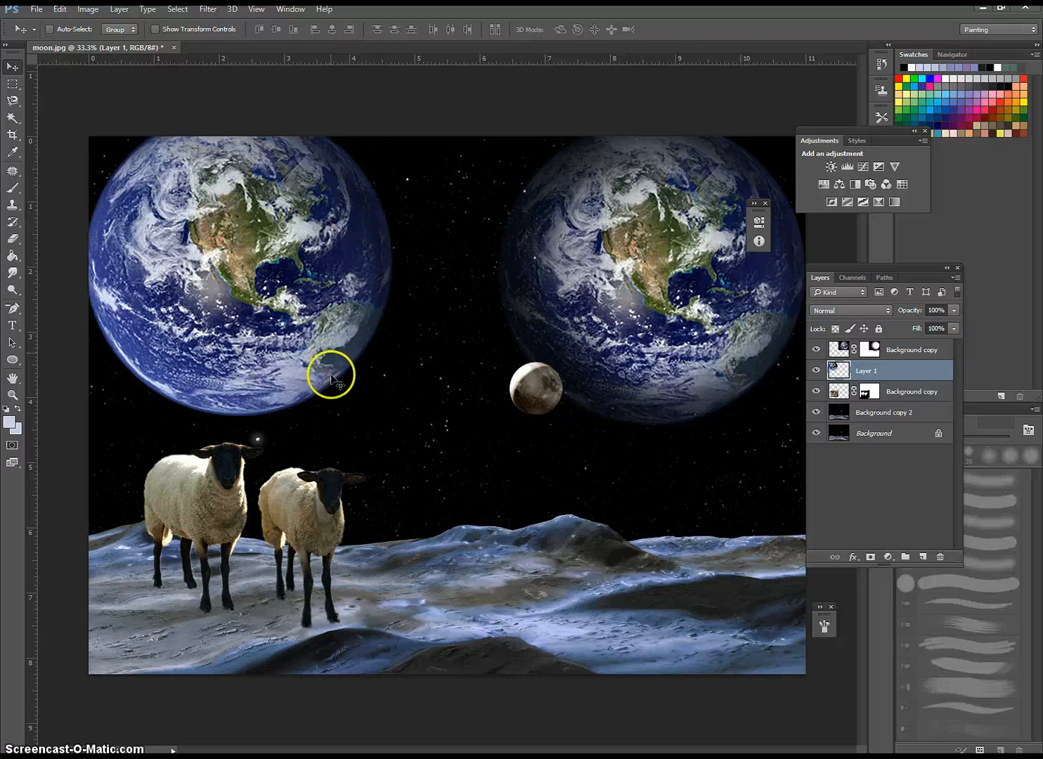